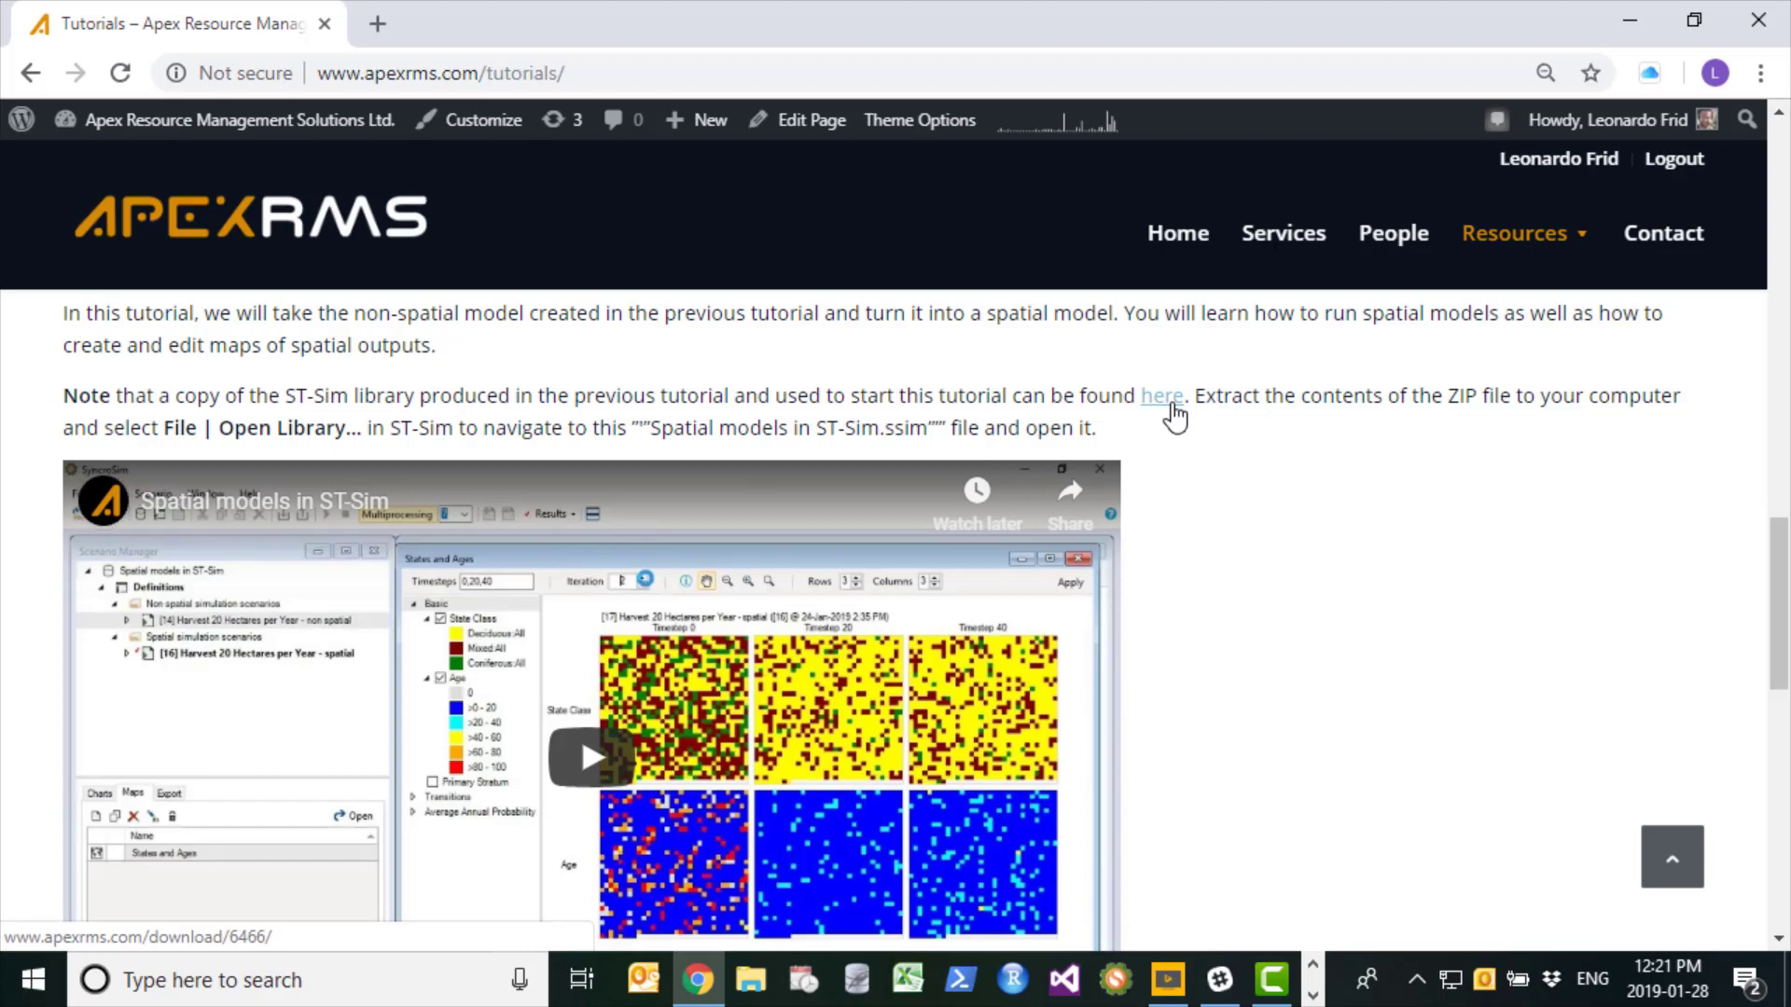
- Download the tutorial's starting ST-Sim library ZIP from the Spatial models in ST-Sim section and show it in its folder
left_click(1162, 396)
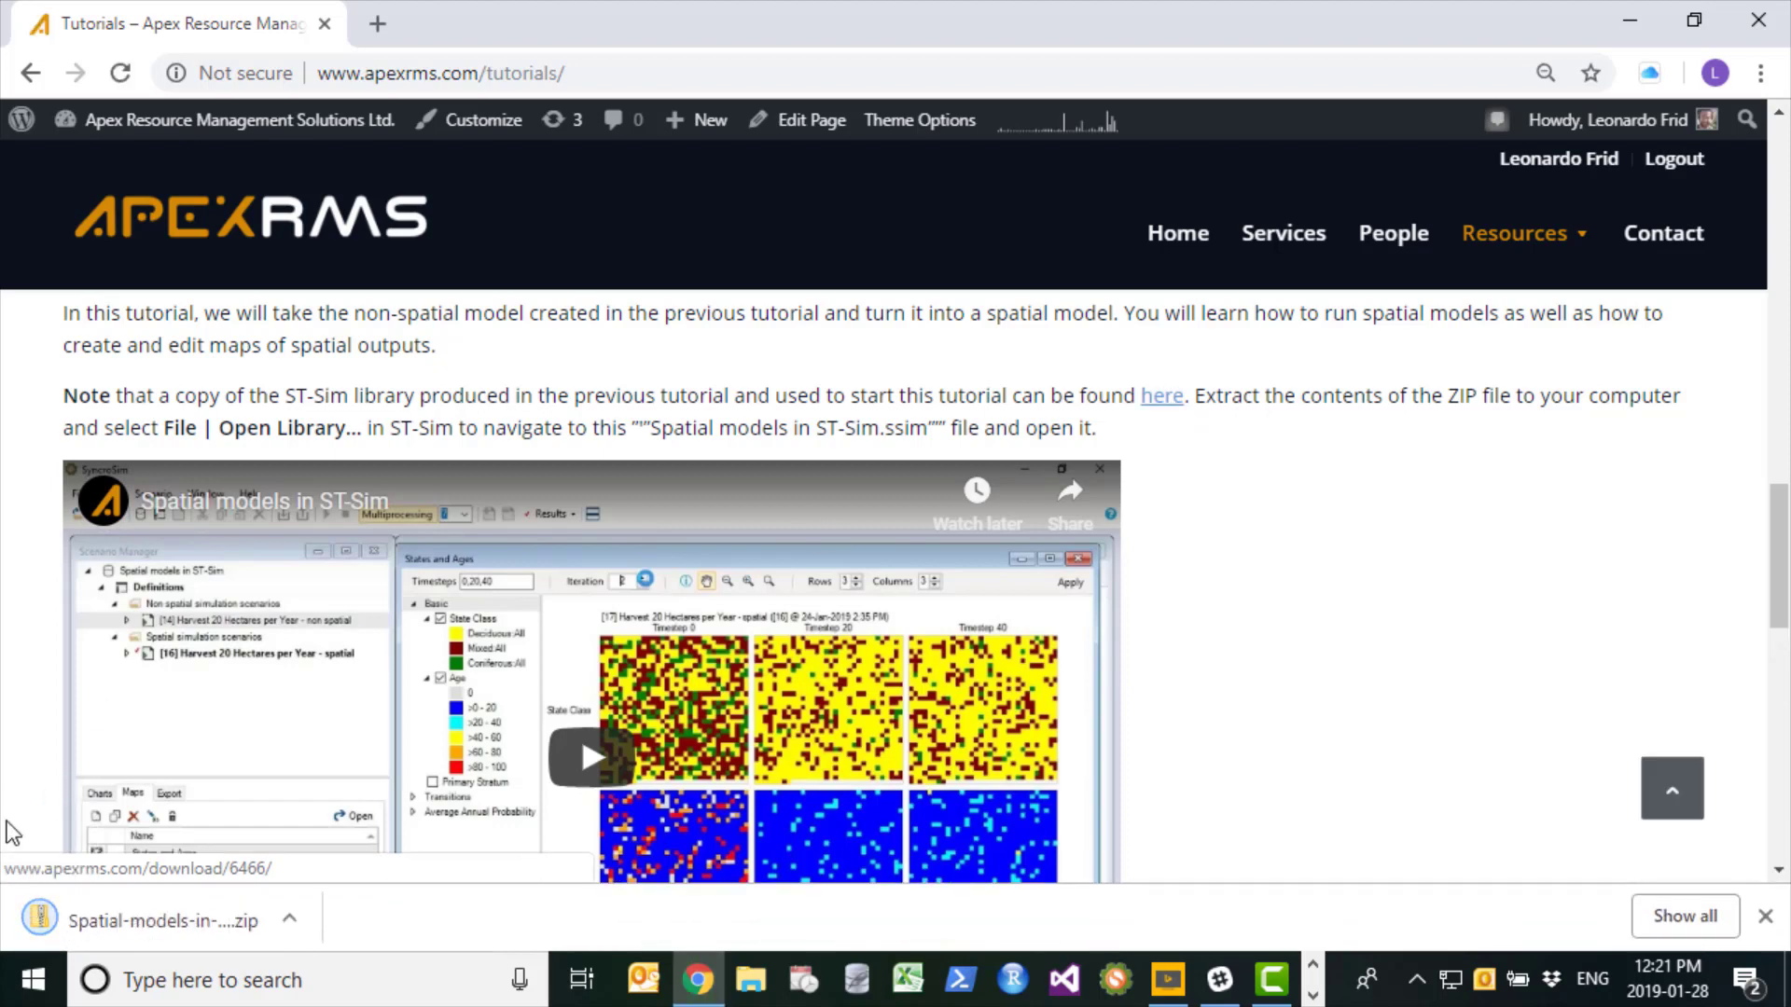
left_click(297, 920)
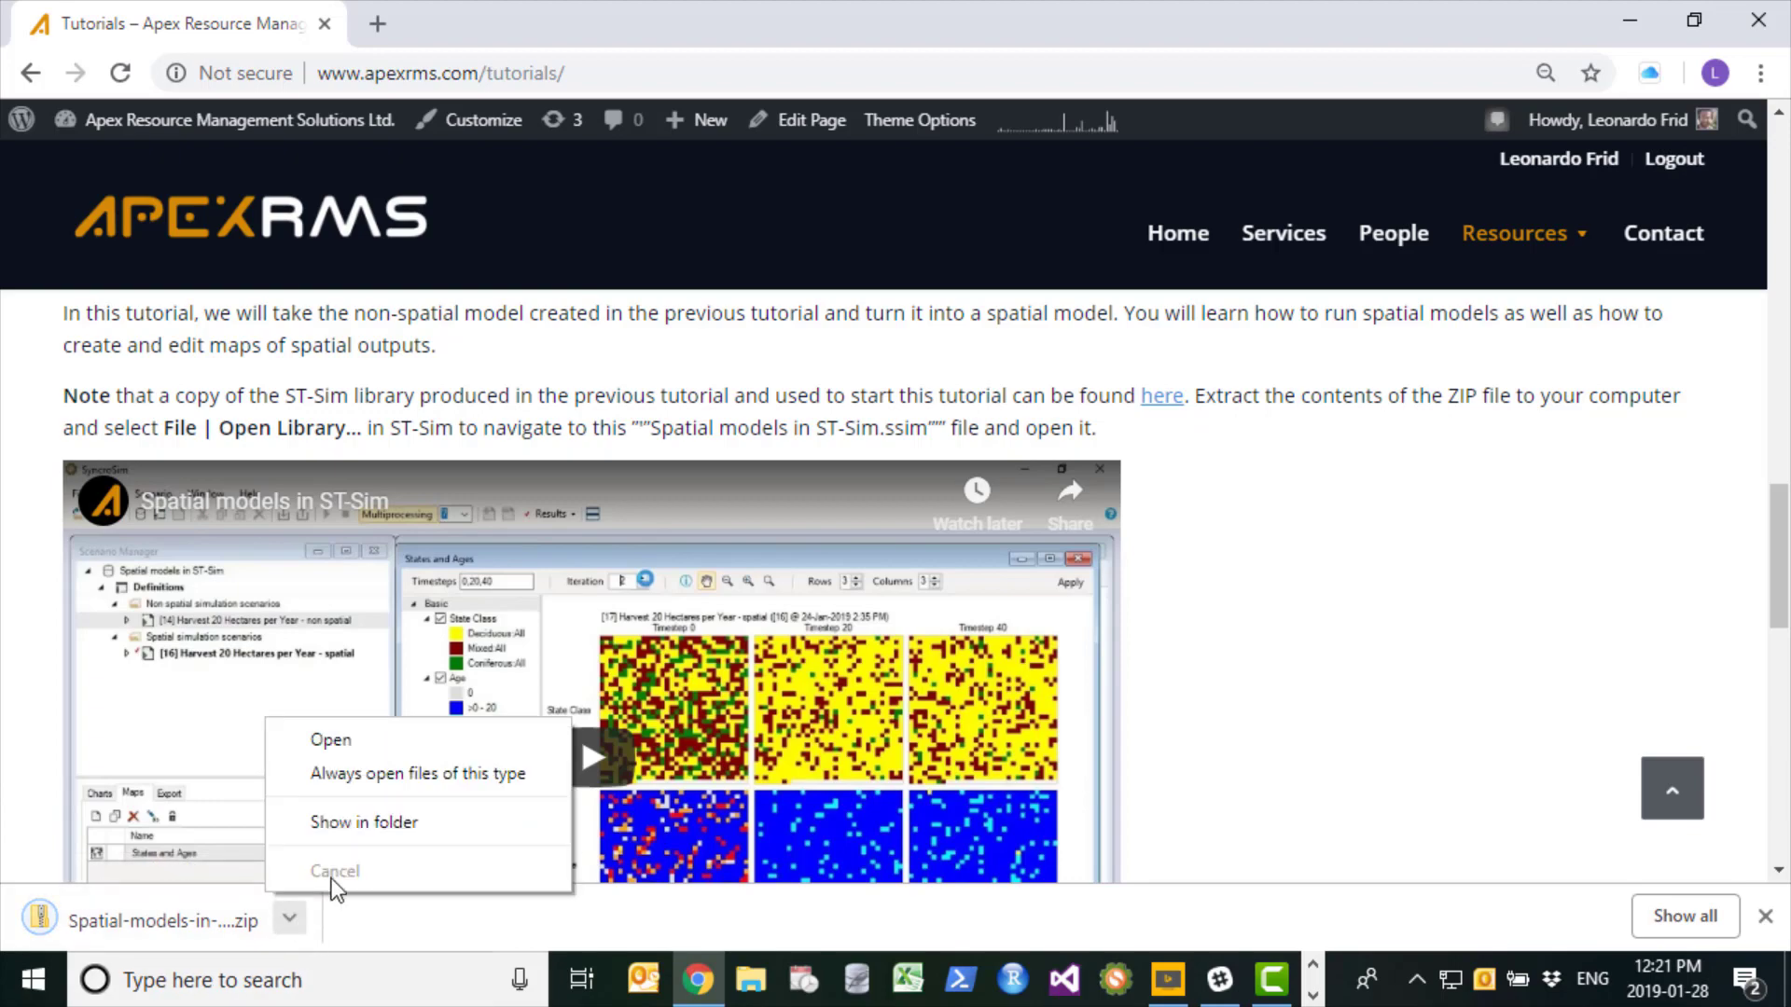
left_click(371, 824)
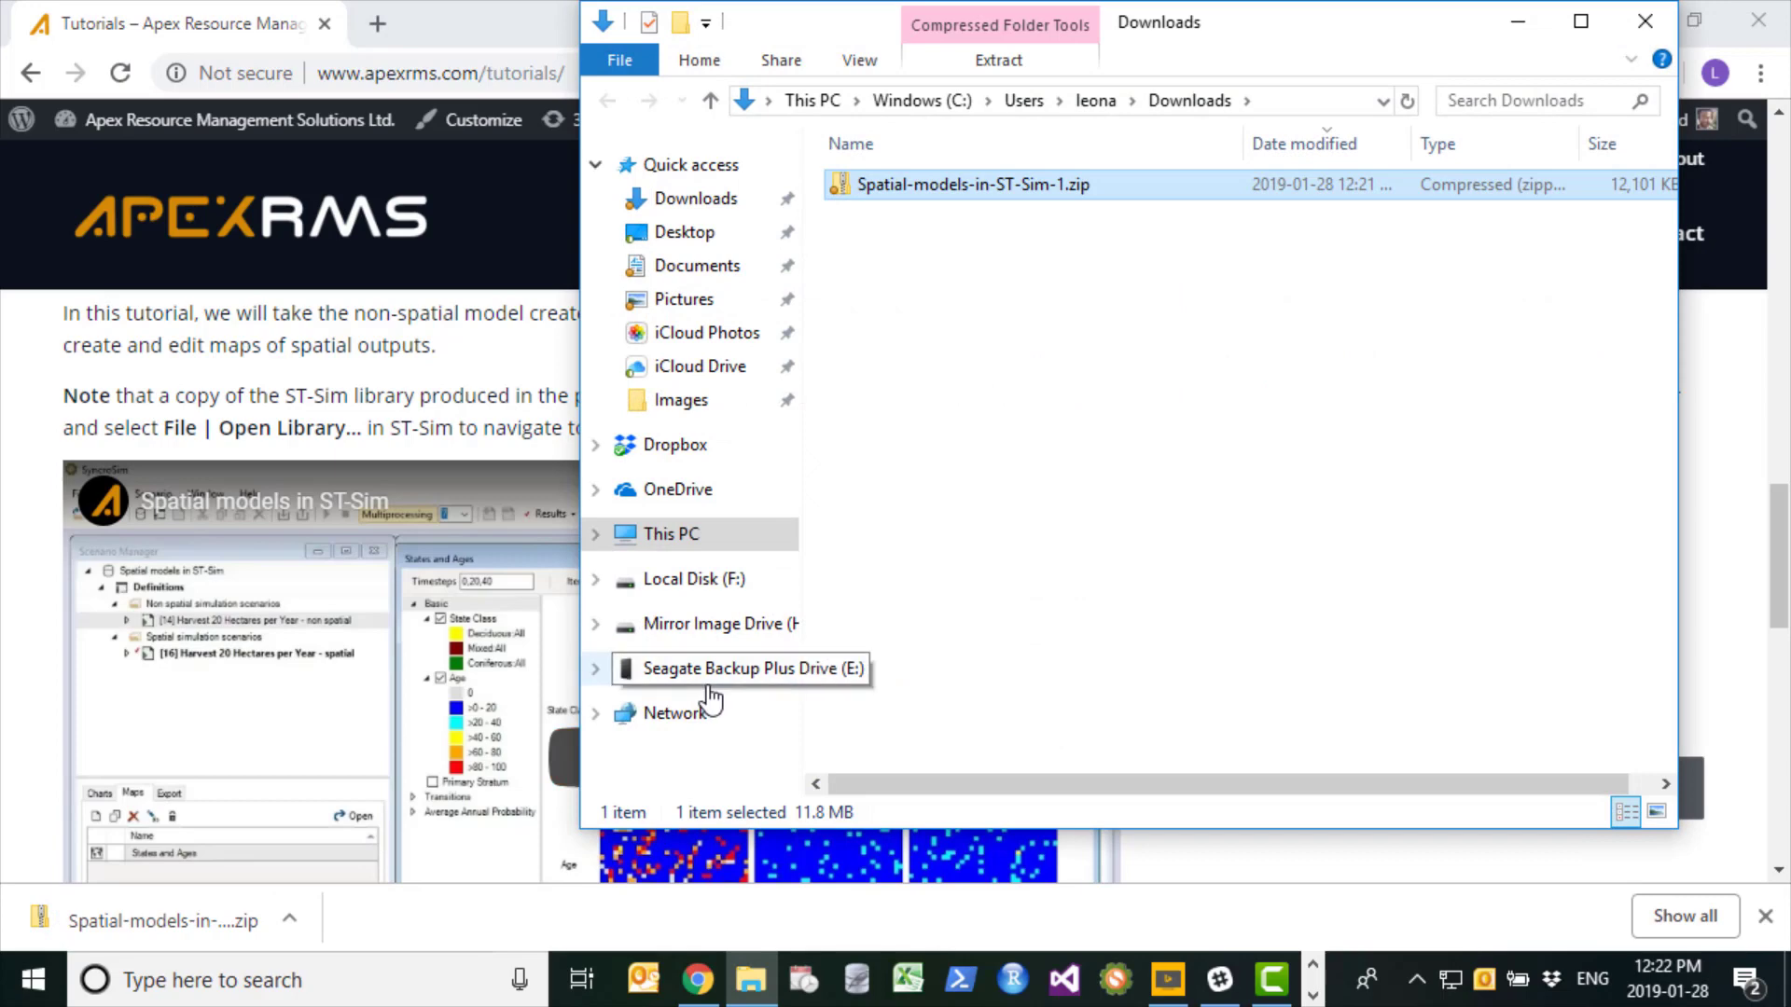
- Extract Spatial-models-in-ST-Sim-1.zip to the suggested destination and open the extracted library "Spatial models in ST-Sim.ssim" in SyncroSim
right_click(881, 193)
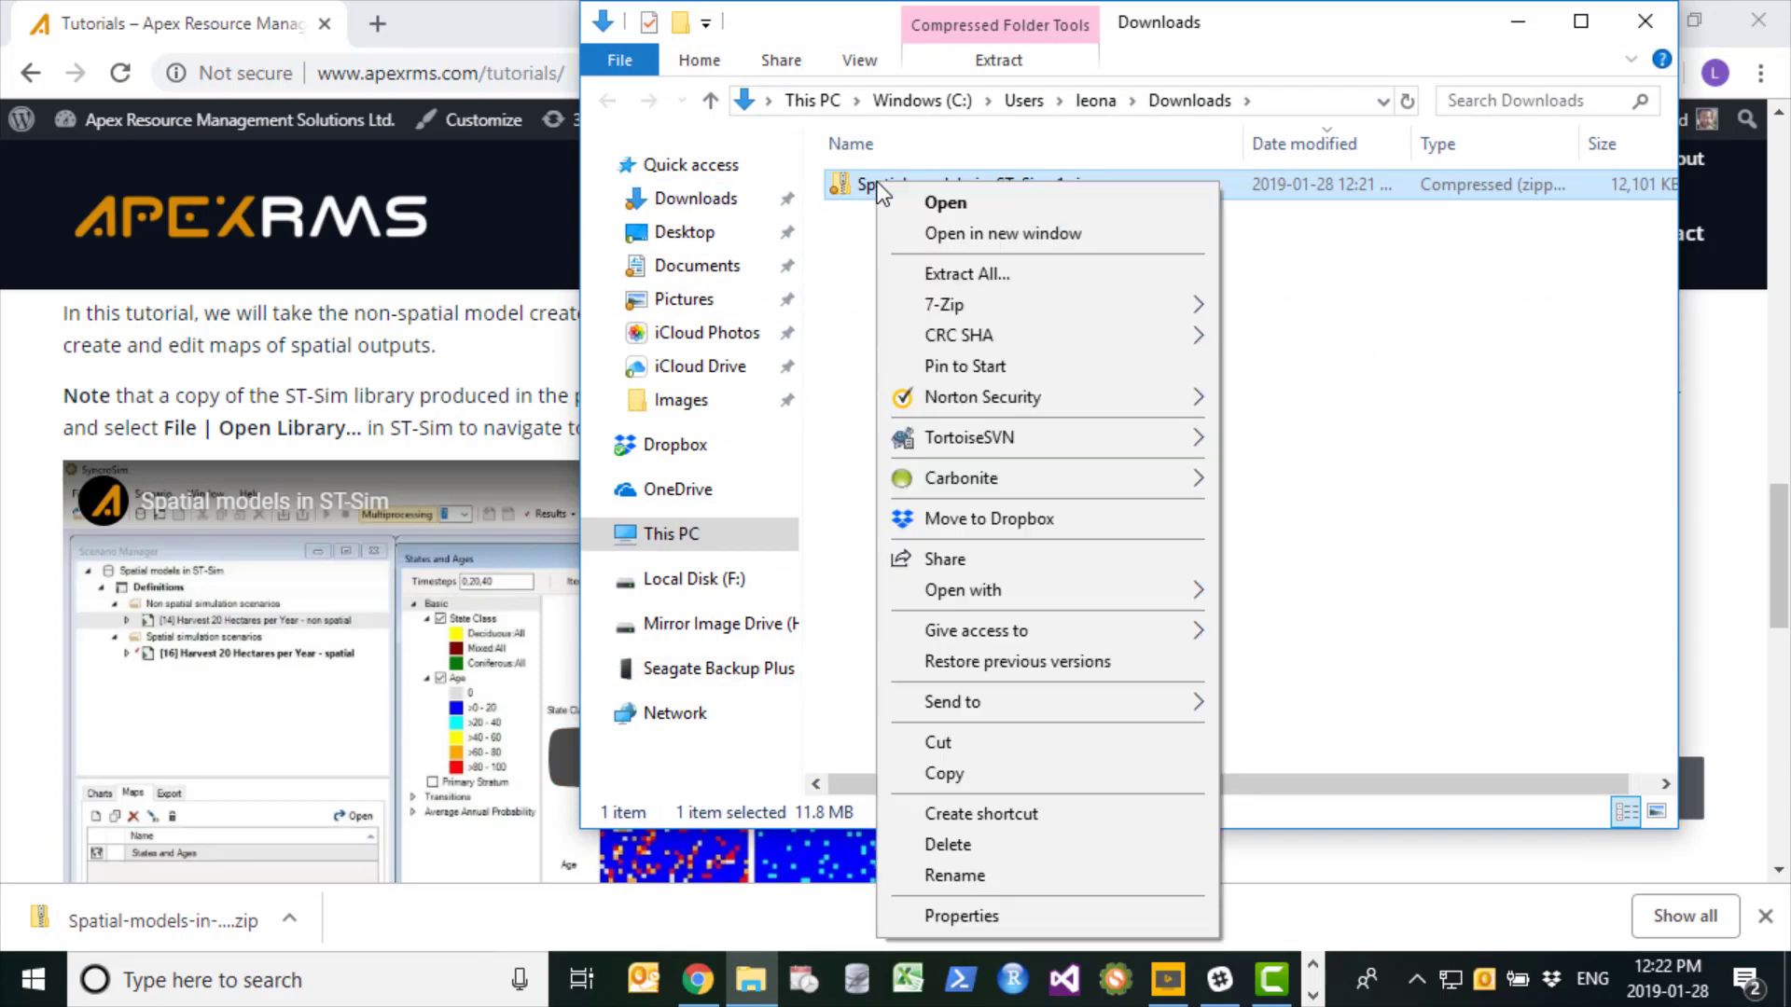
left_click(999, 278)
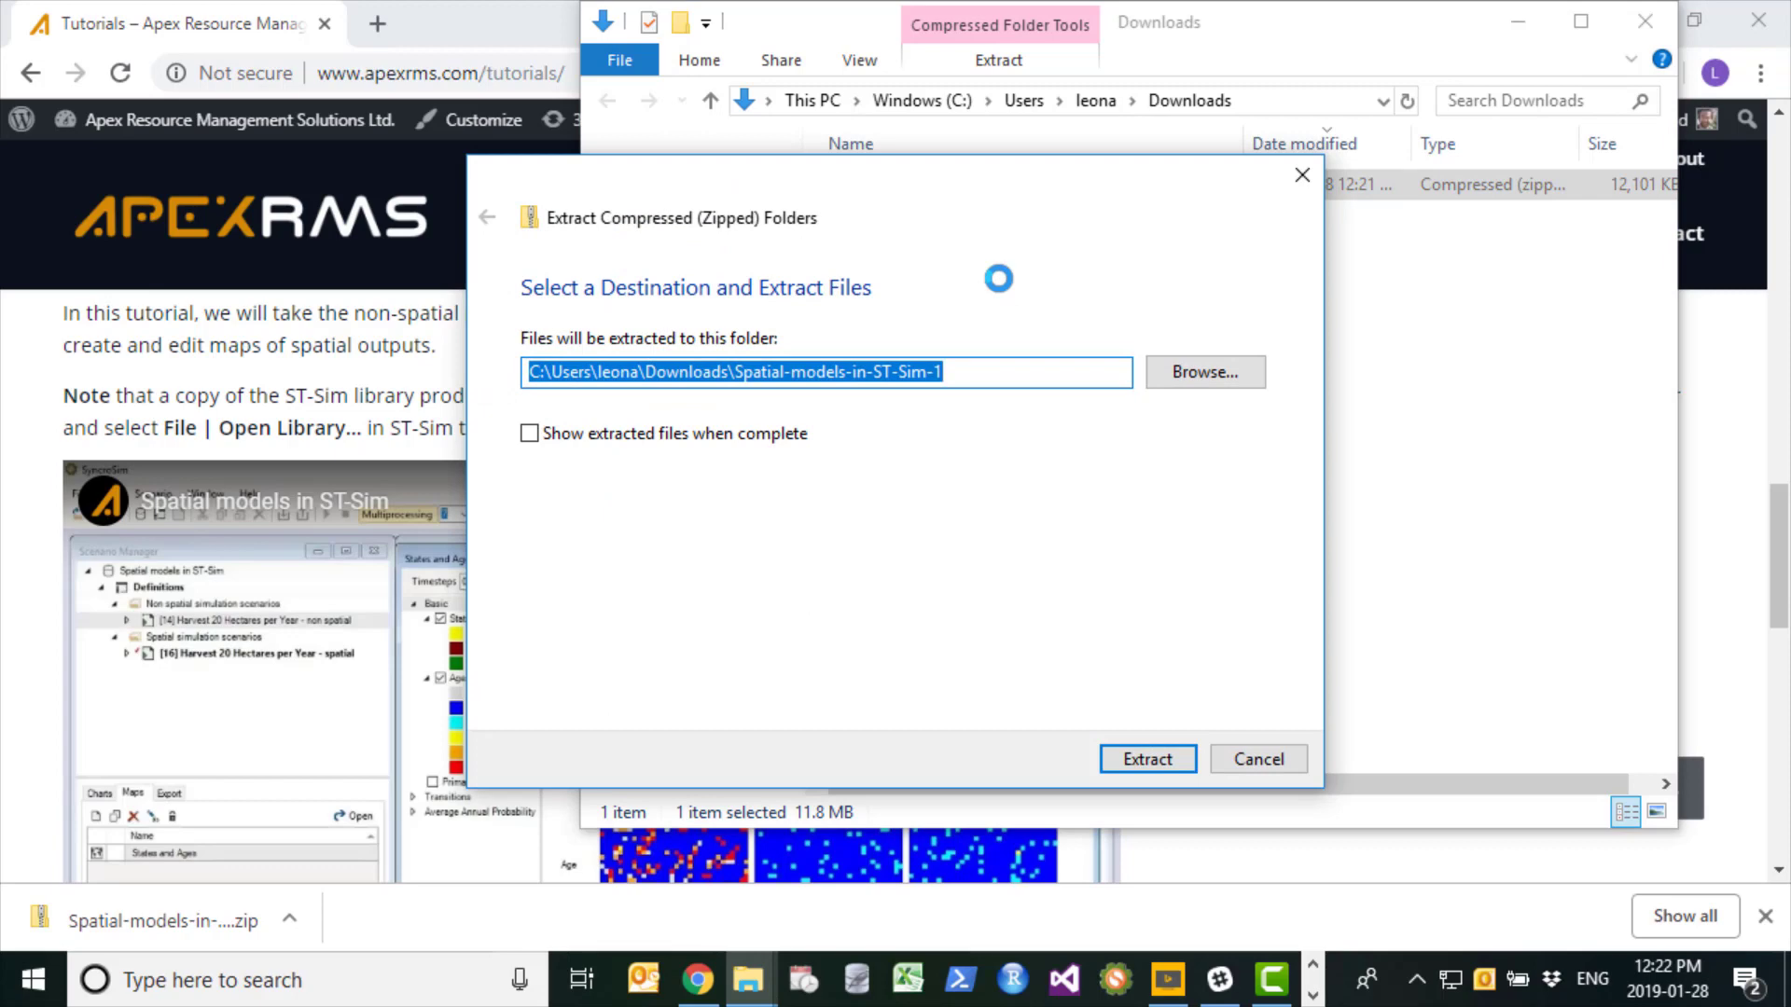
left_click(1157, 767)
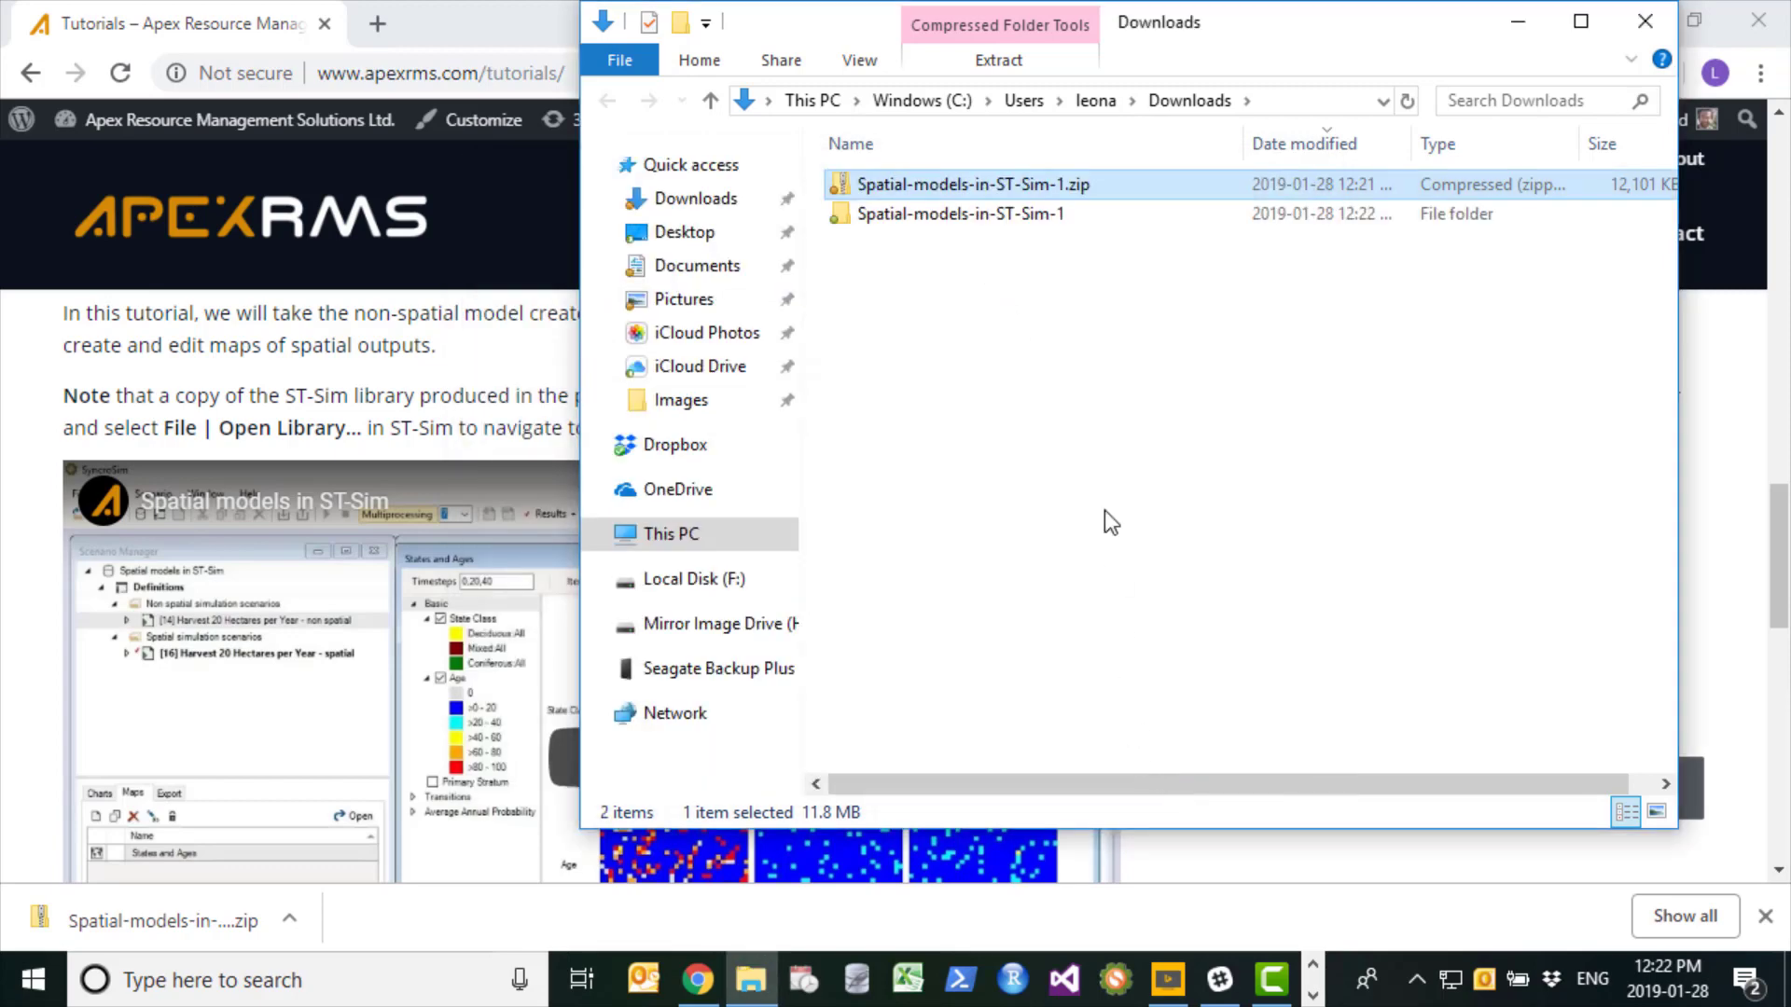
double_click(850, 214)
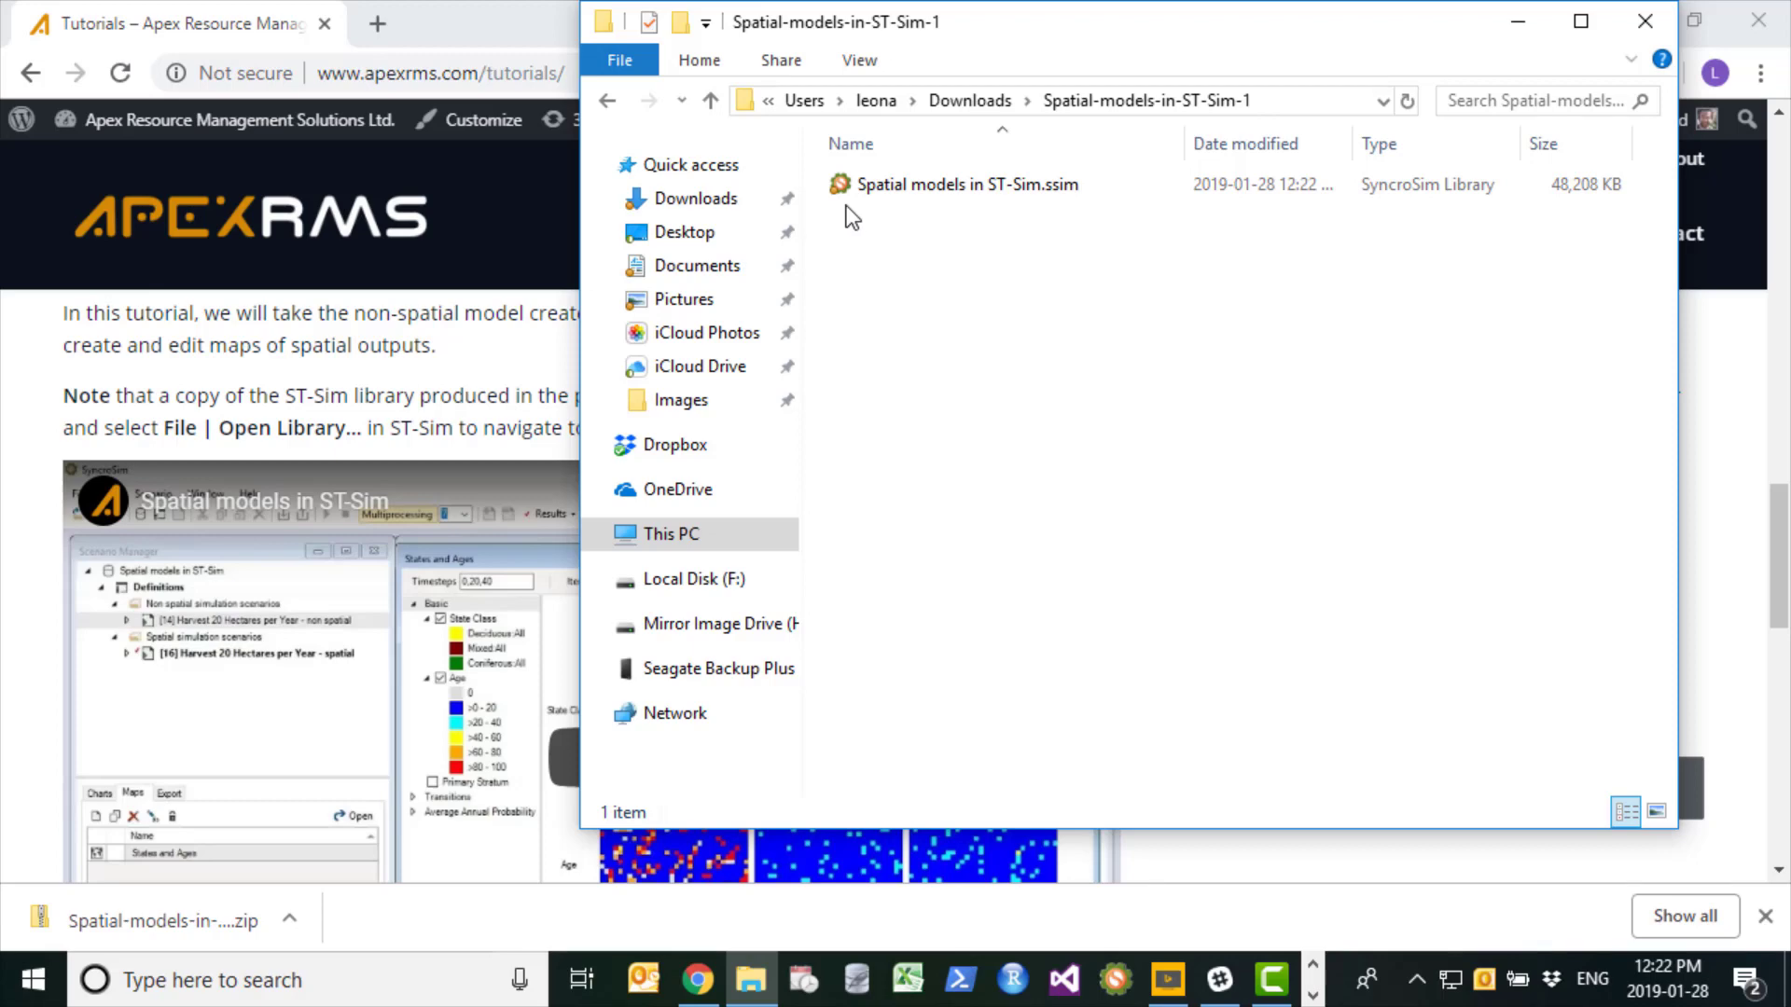
double_click(927, 183)
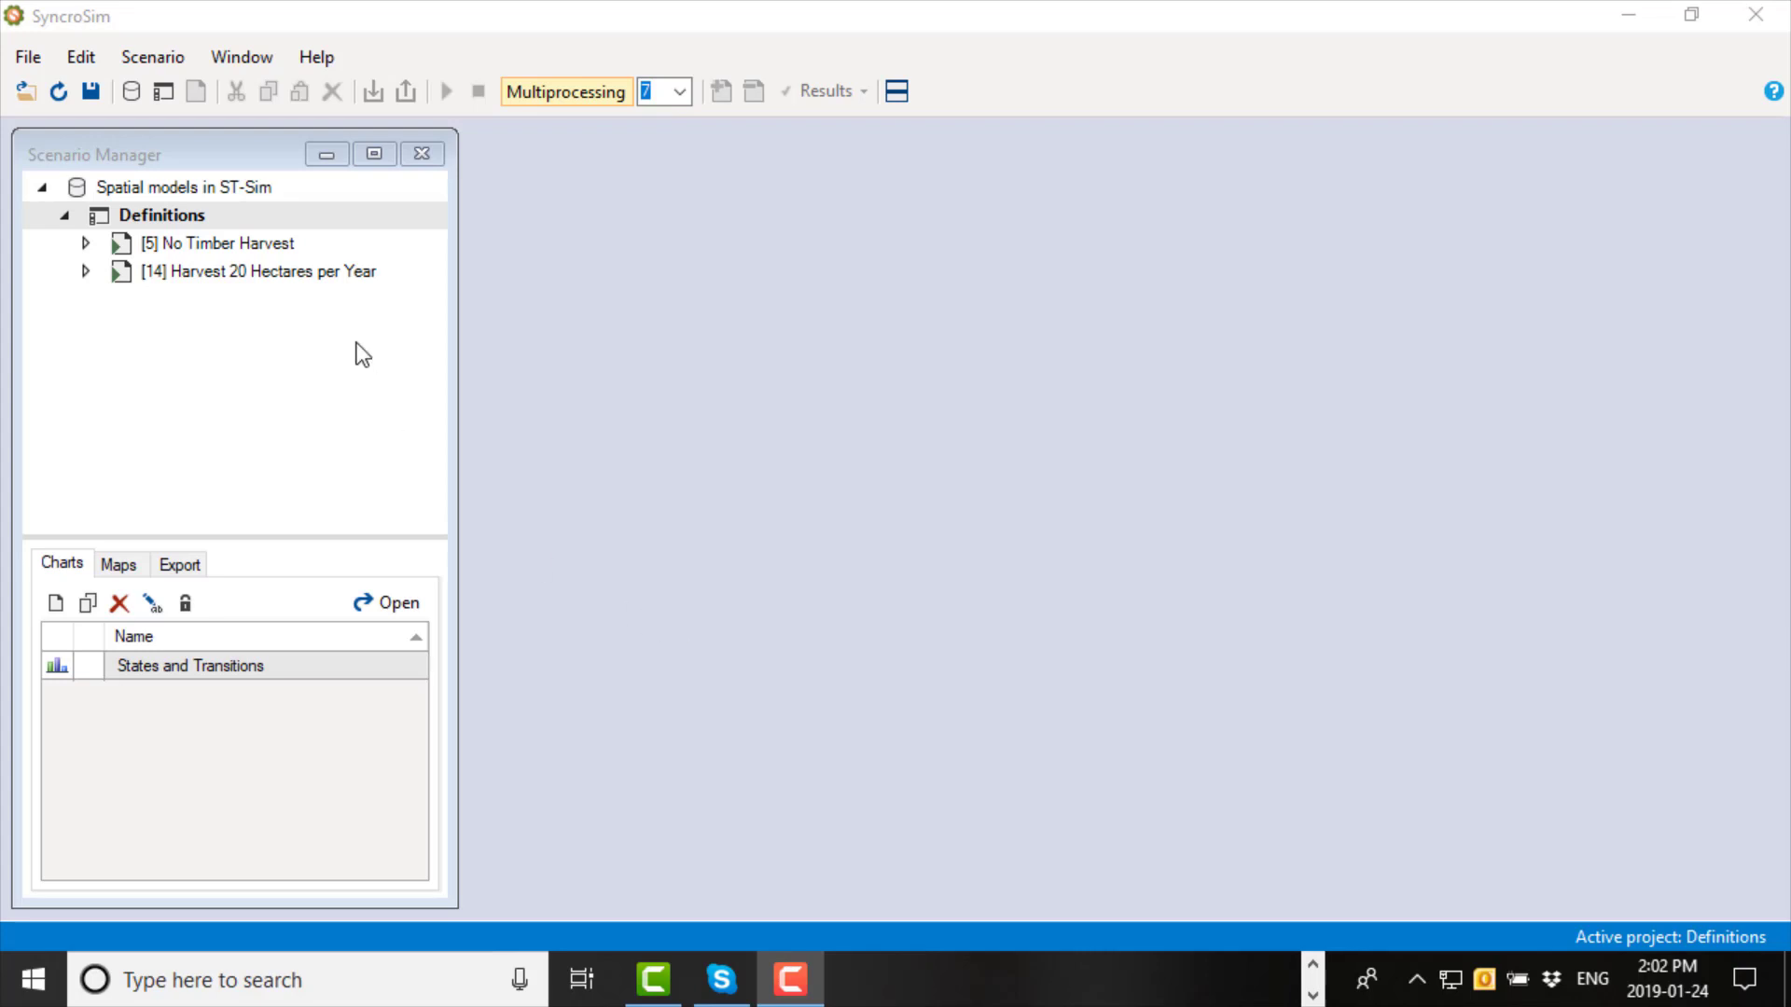
- Create a folder named "Non spatial simulation scenarios" under Definitions
left_click(163, 220)
right_click(163, 220)
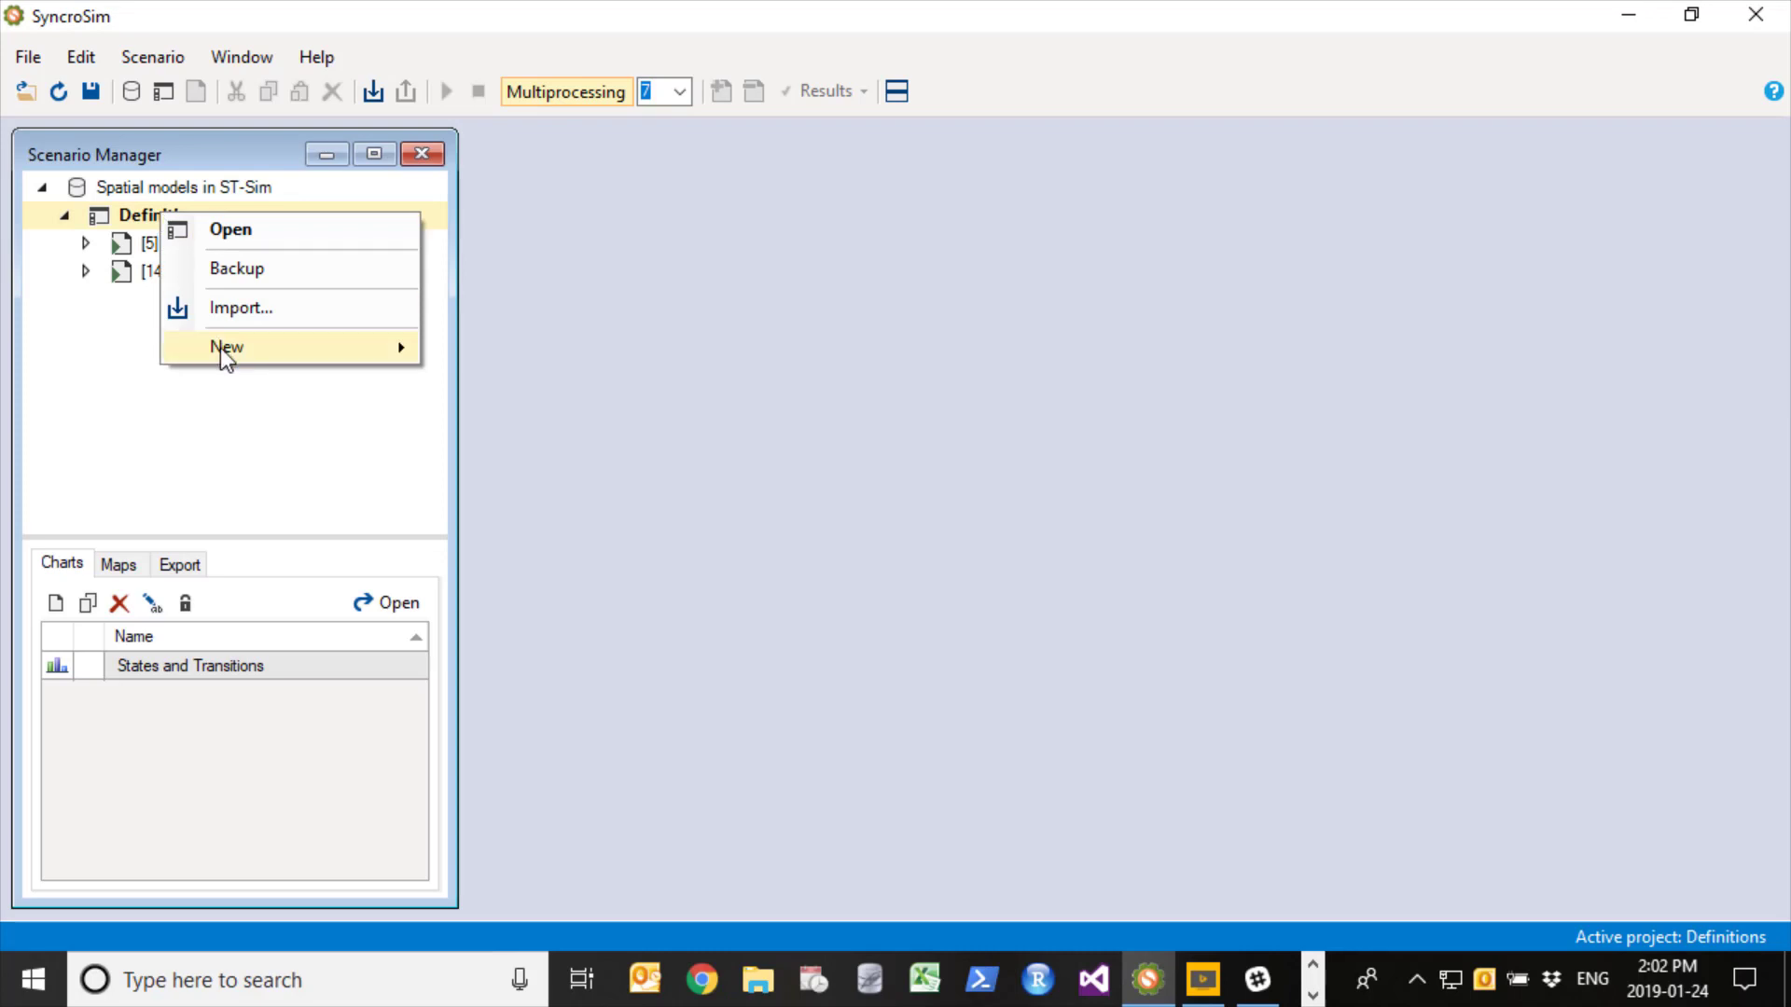
mouse_move(220, 360)
left_click(533, 353)
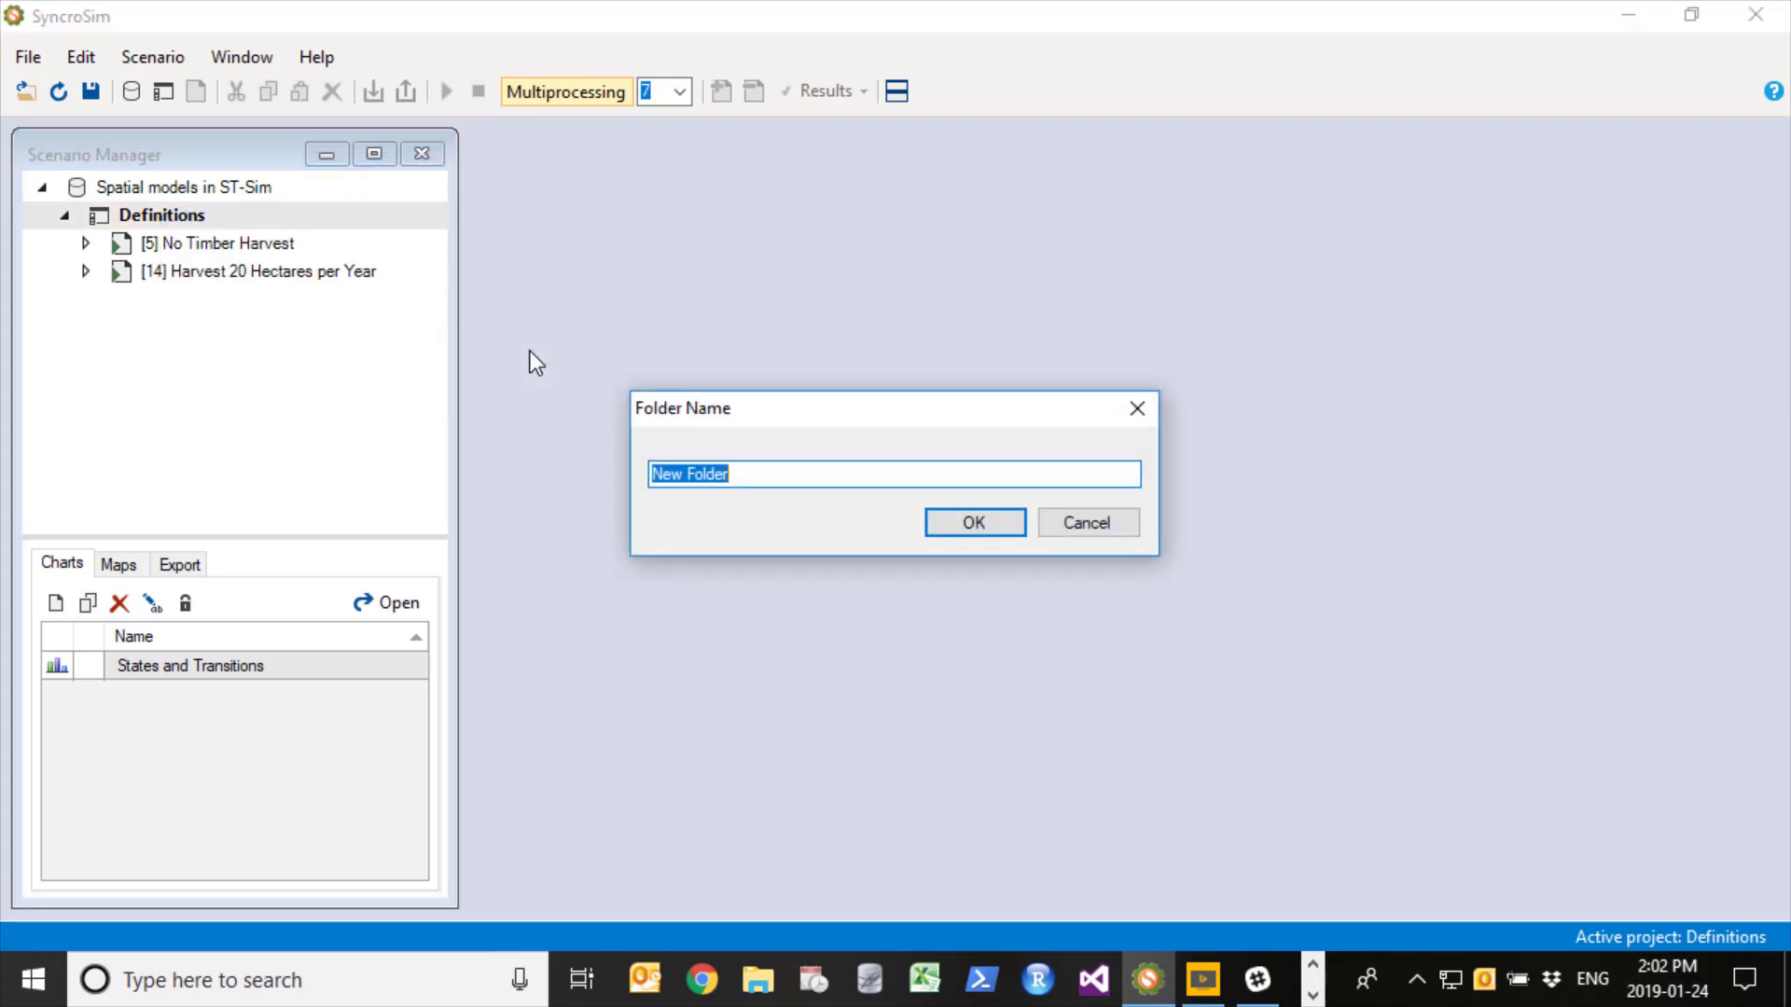
type("Non spatial simulat")
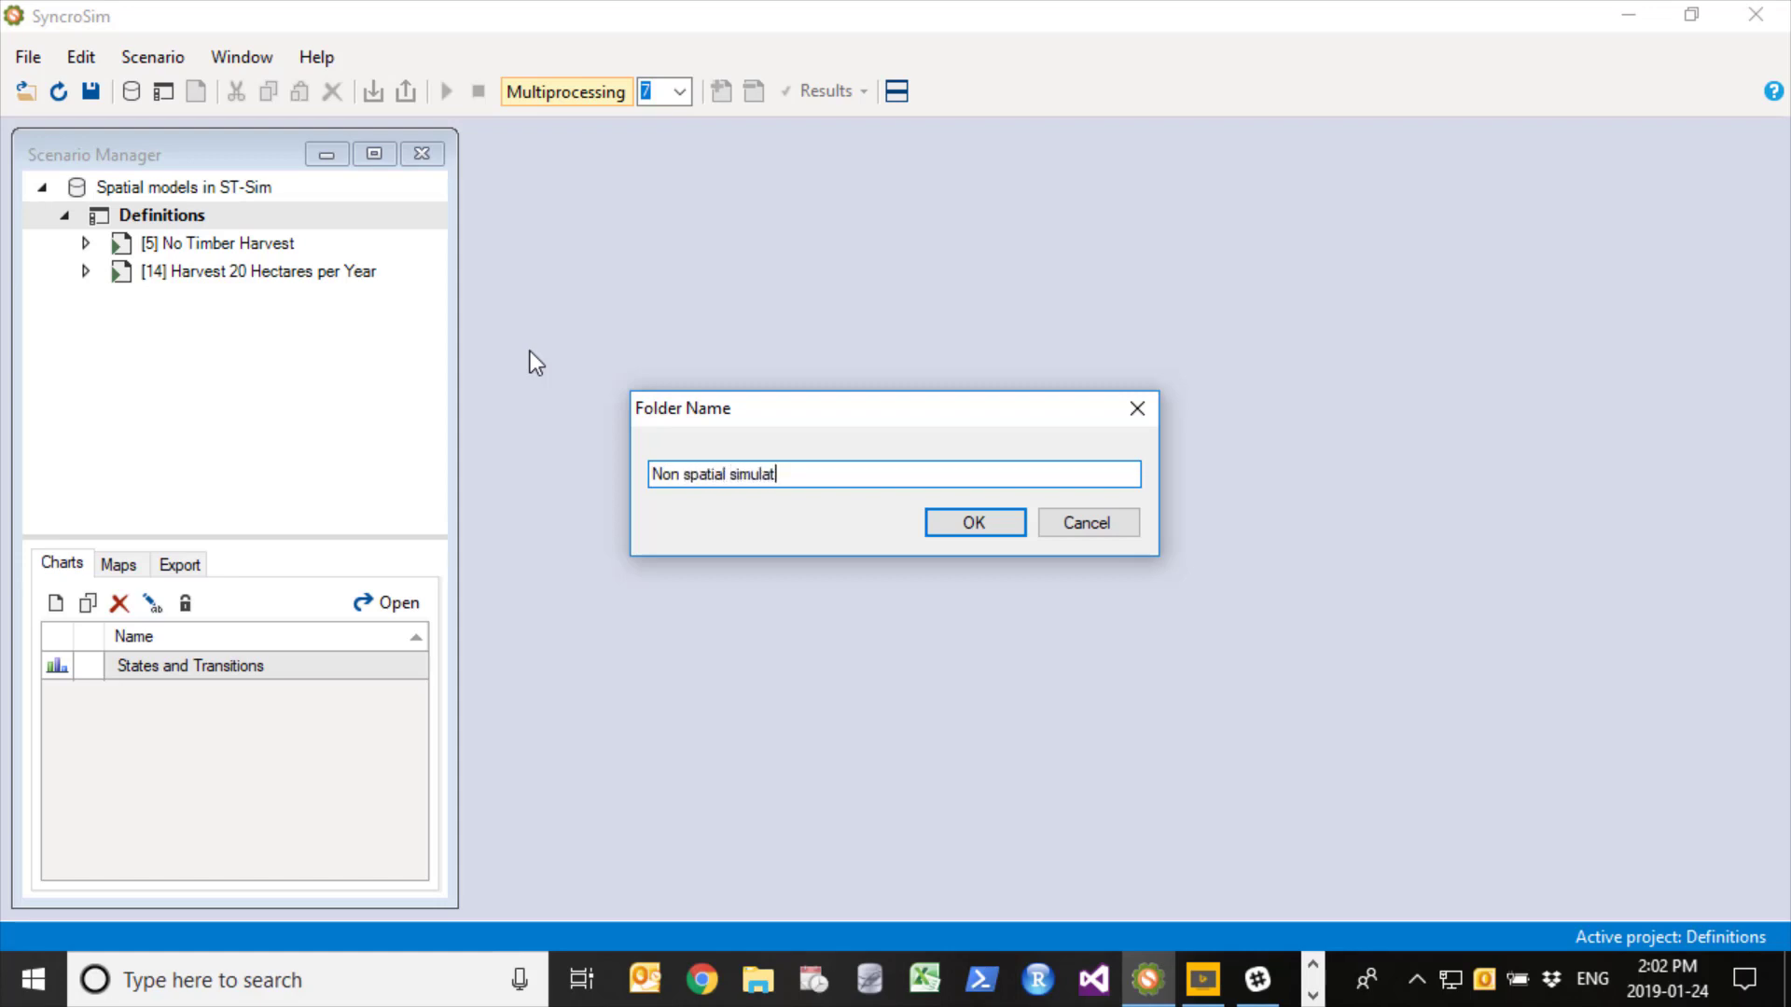
type("ion scenarios")
key("Return")
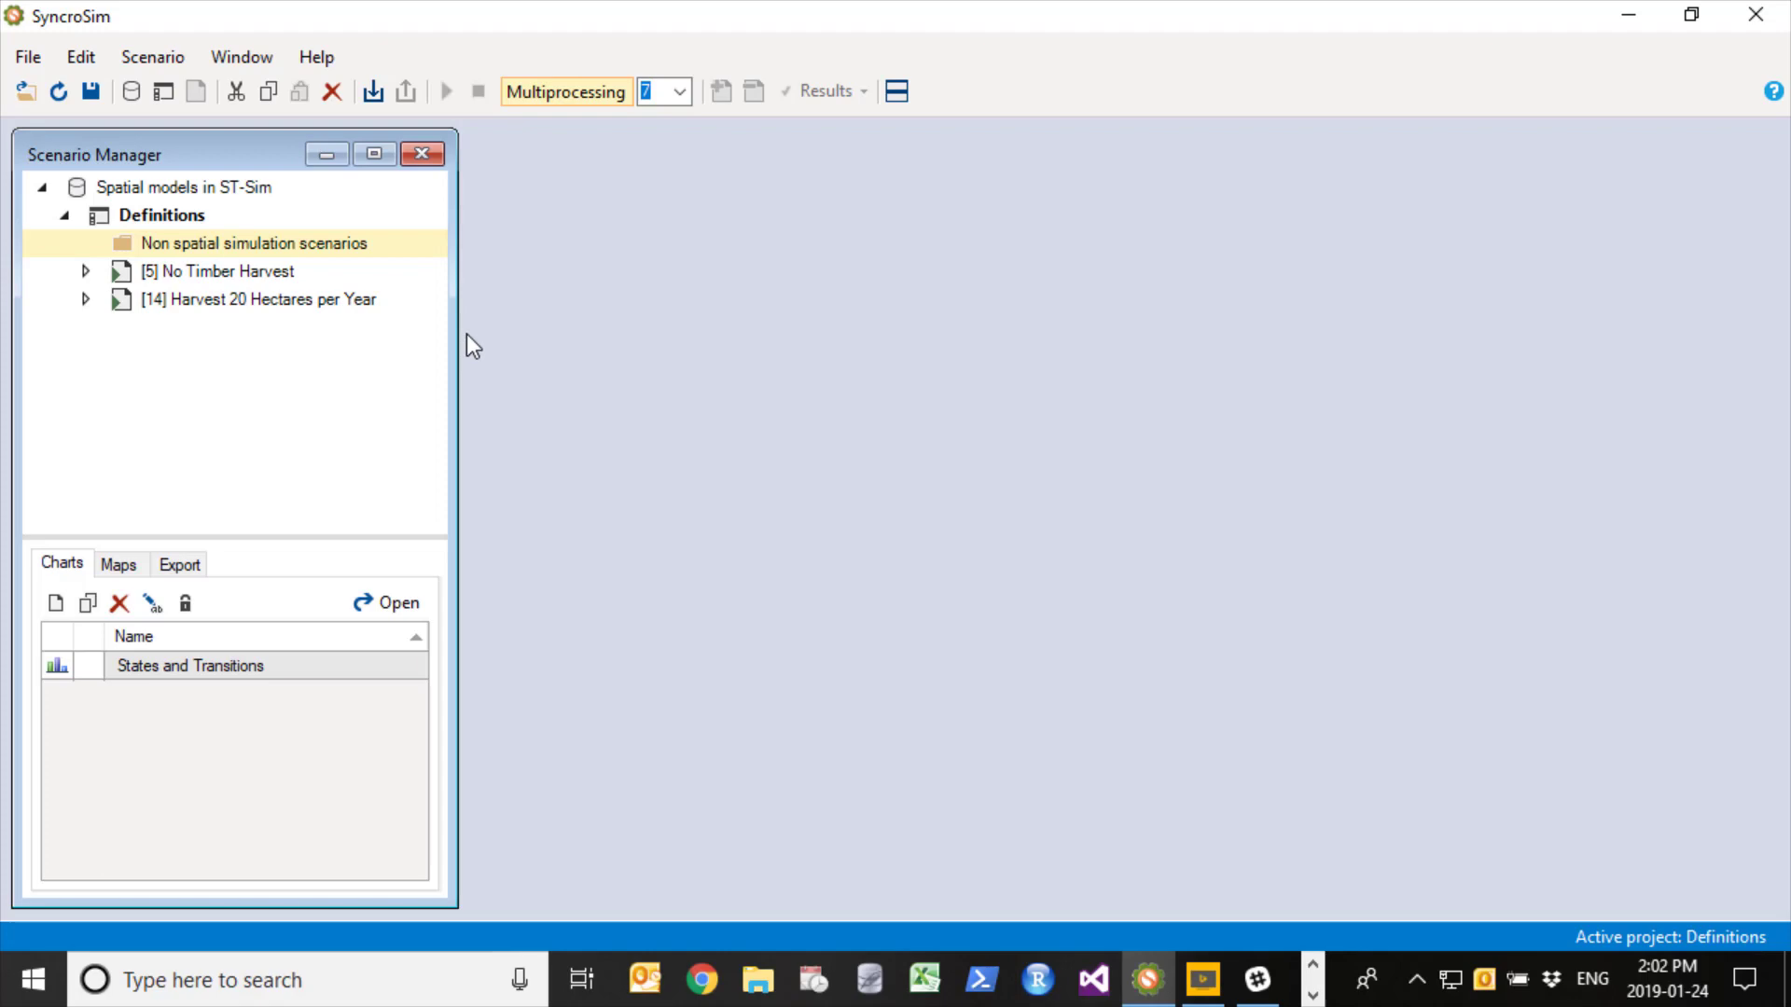
- Delete the No Timber Harvest scenario from the library
right_click(188, 272)
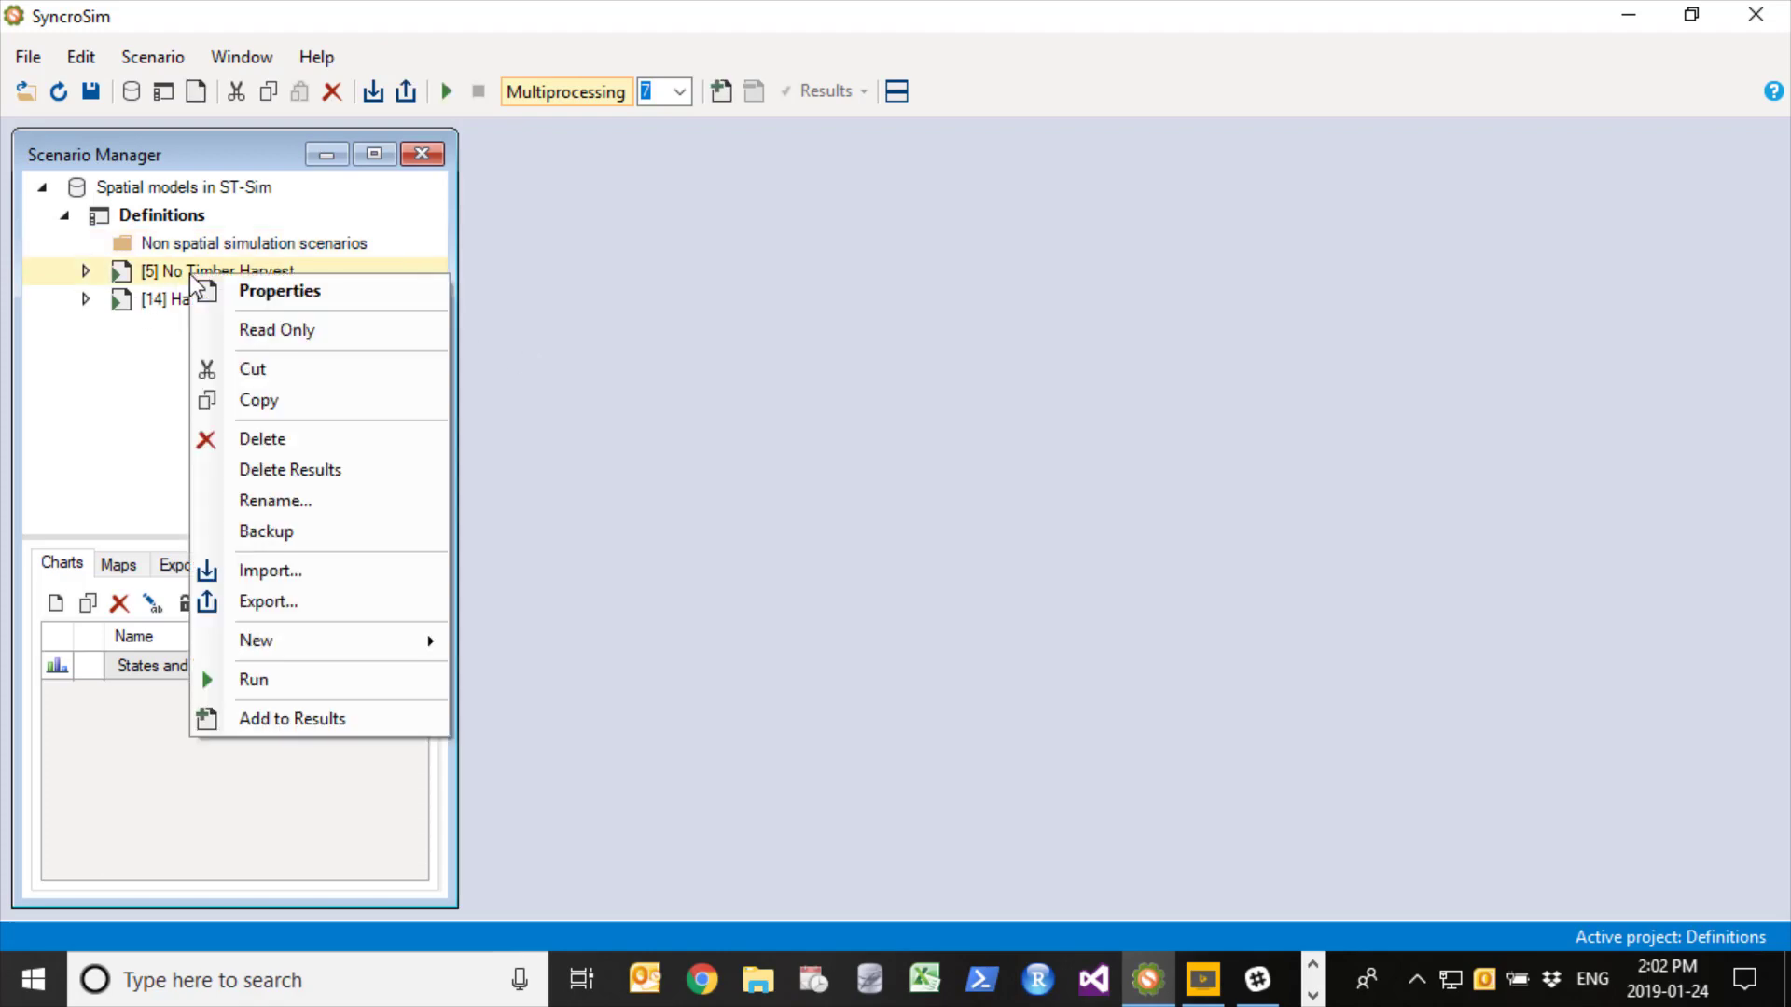
left_click(260, 440)
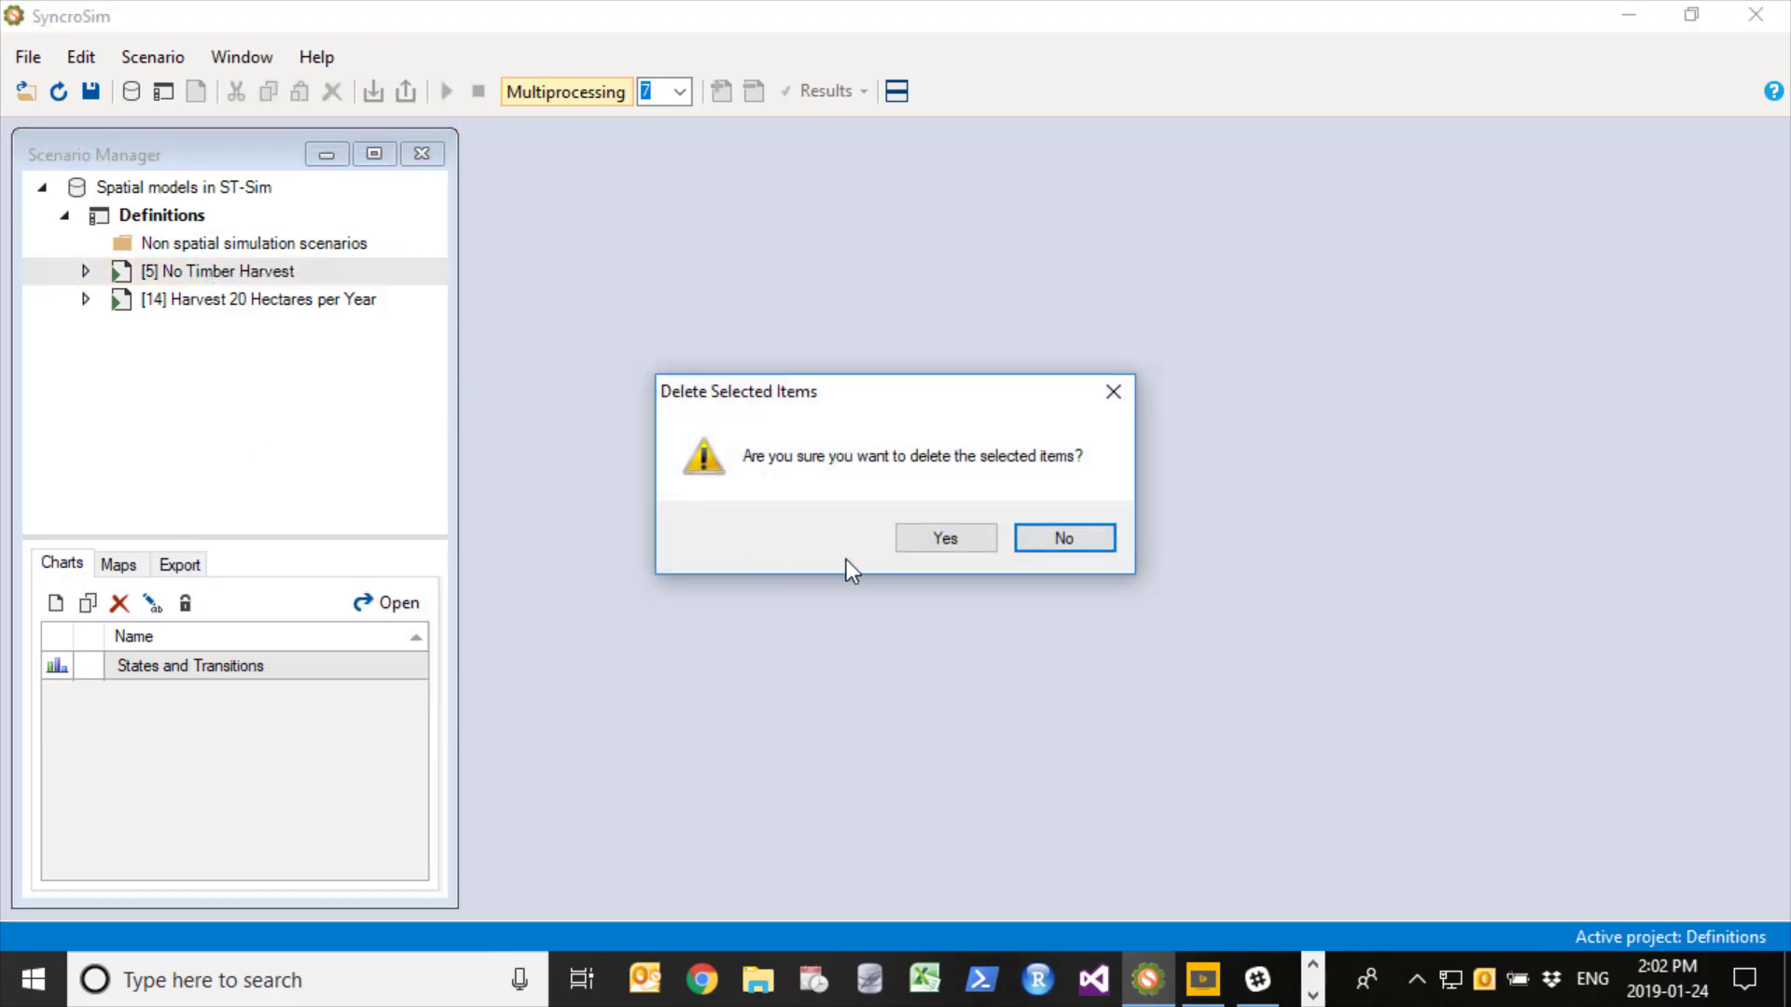
left_click(964, 535)
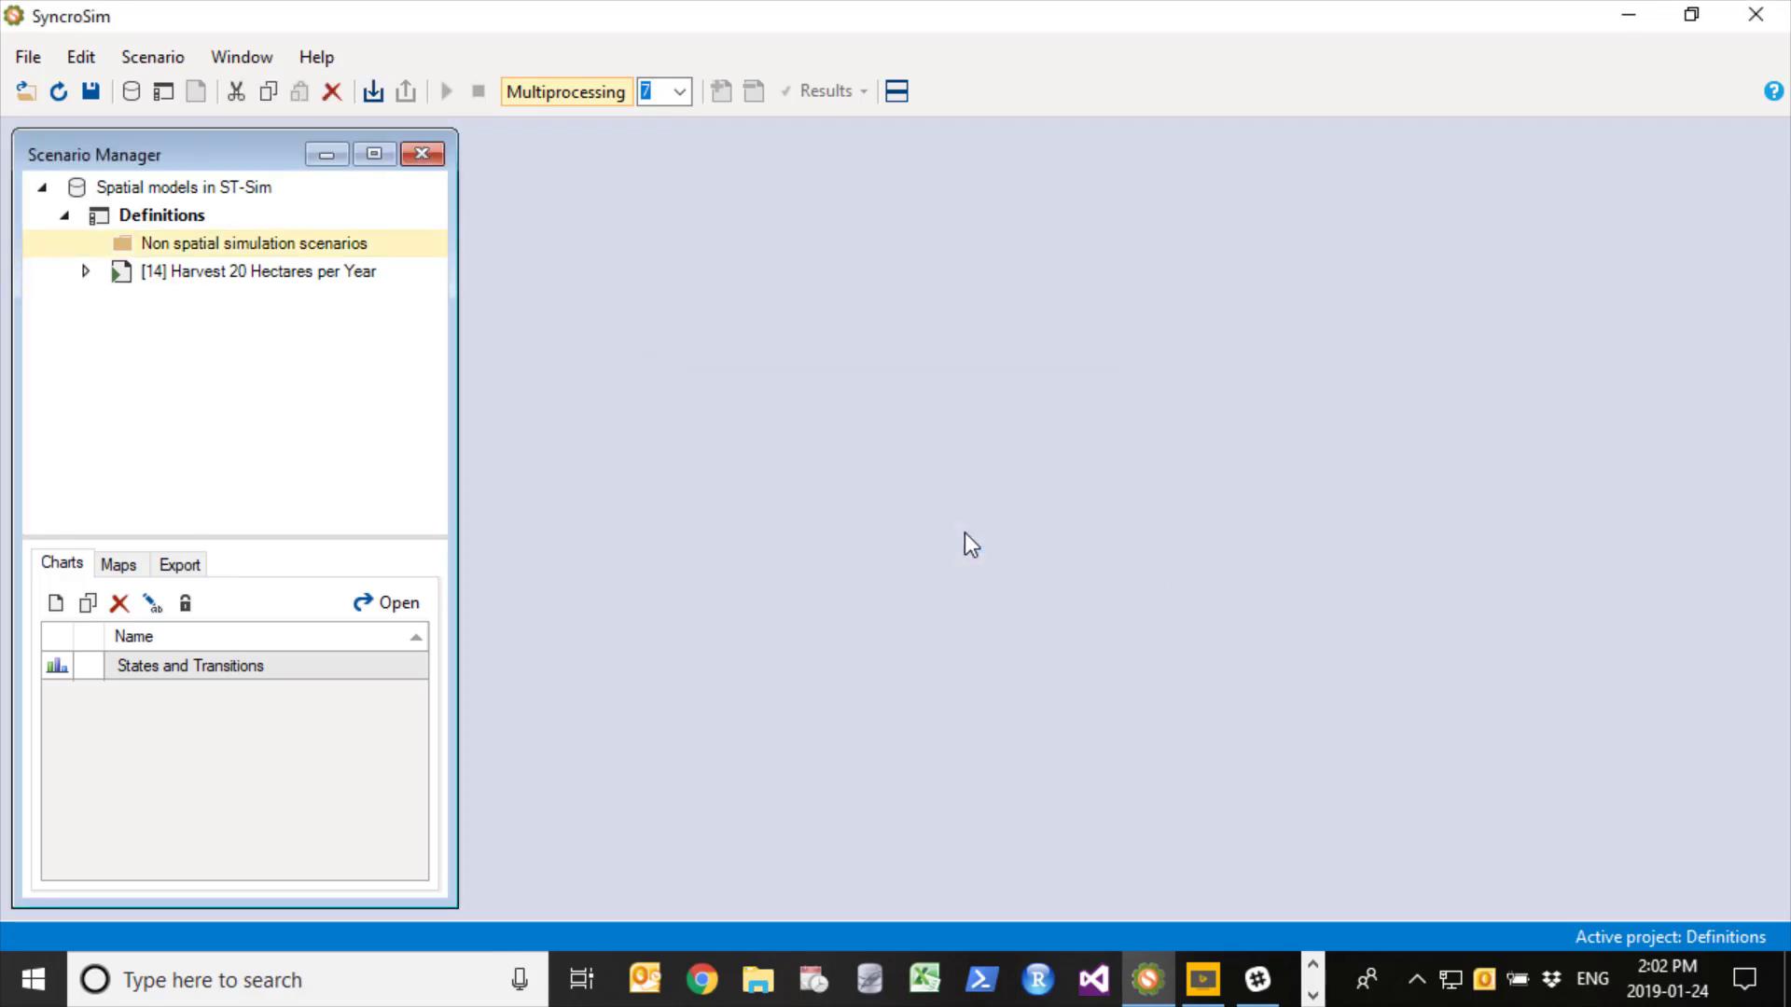
- Rename the Harvest 20 Hectares per Year scenario as "Harvest 20 Hectares per Year - non spatial" and move it into the Non spatial simulation scenarios folder
right_click(147, 270)
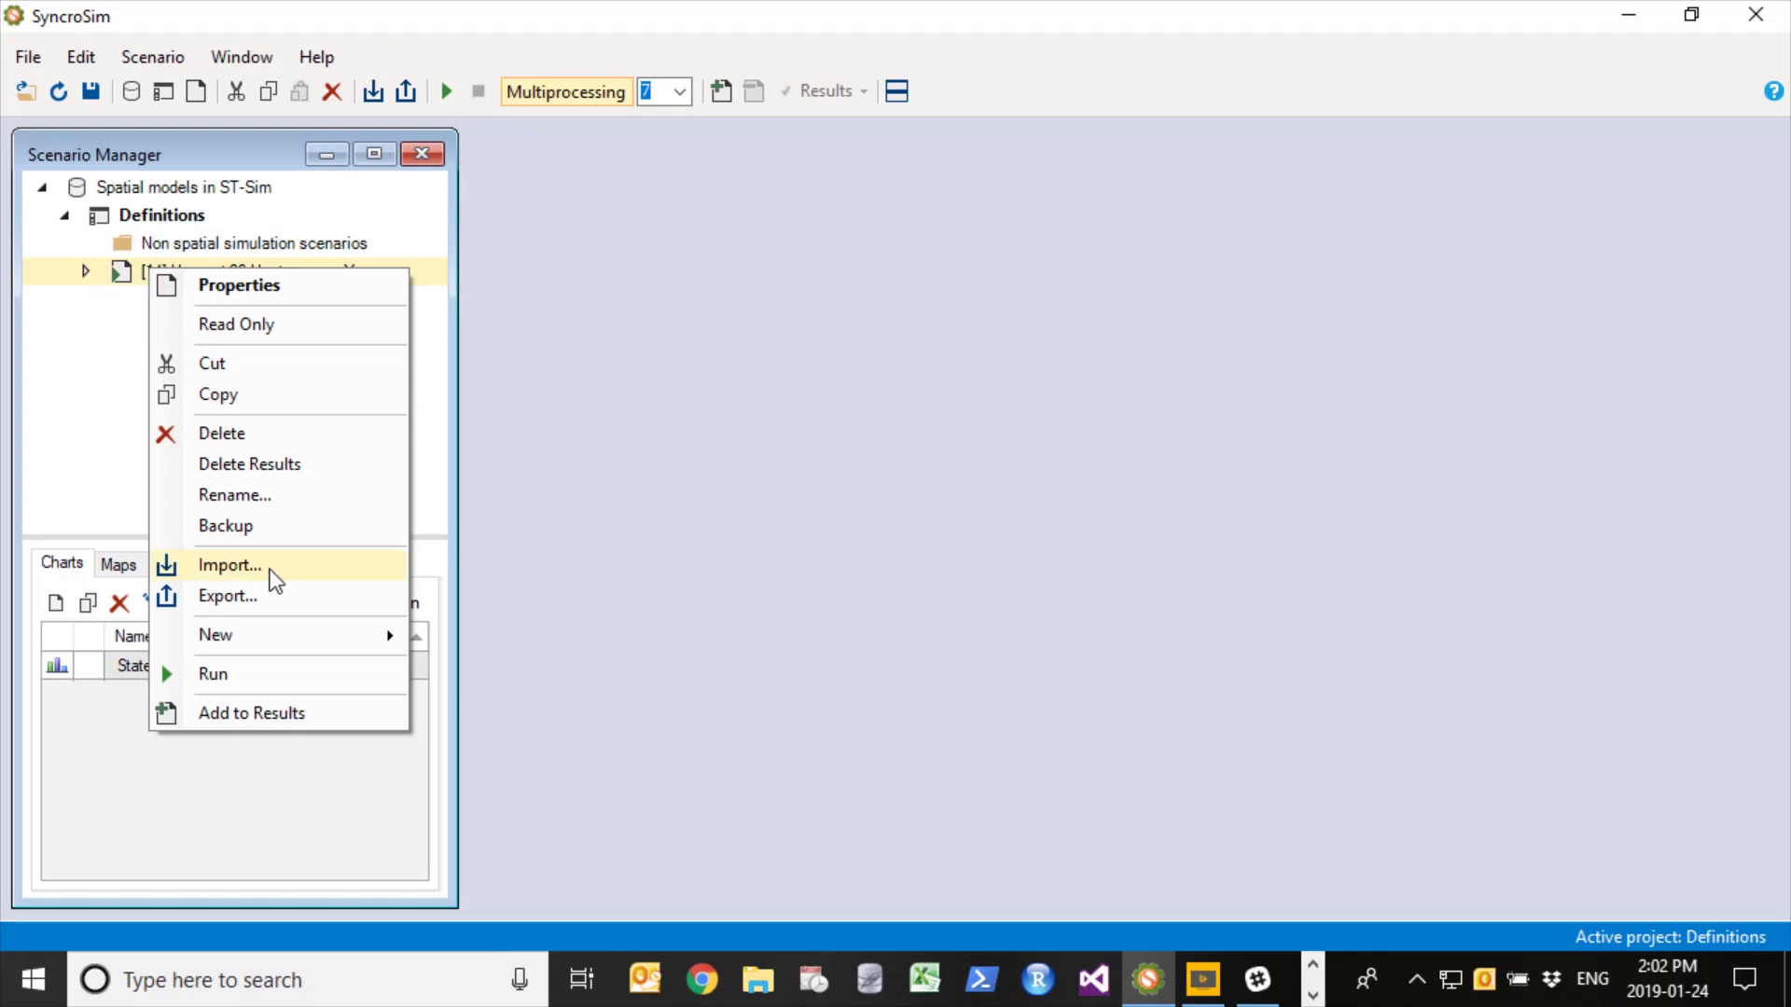
left_click(250, 502)
key("End")
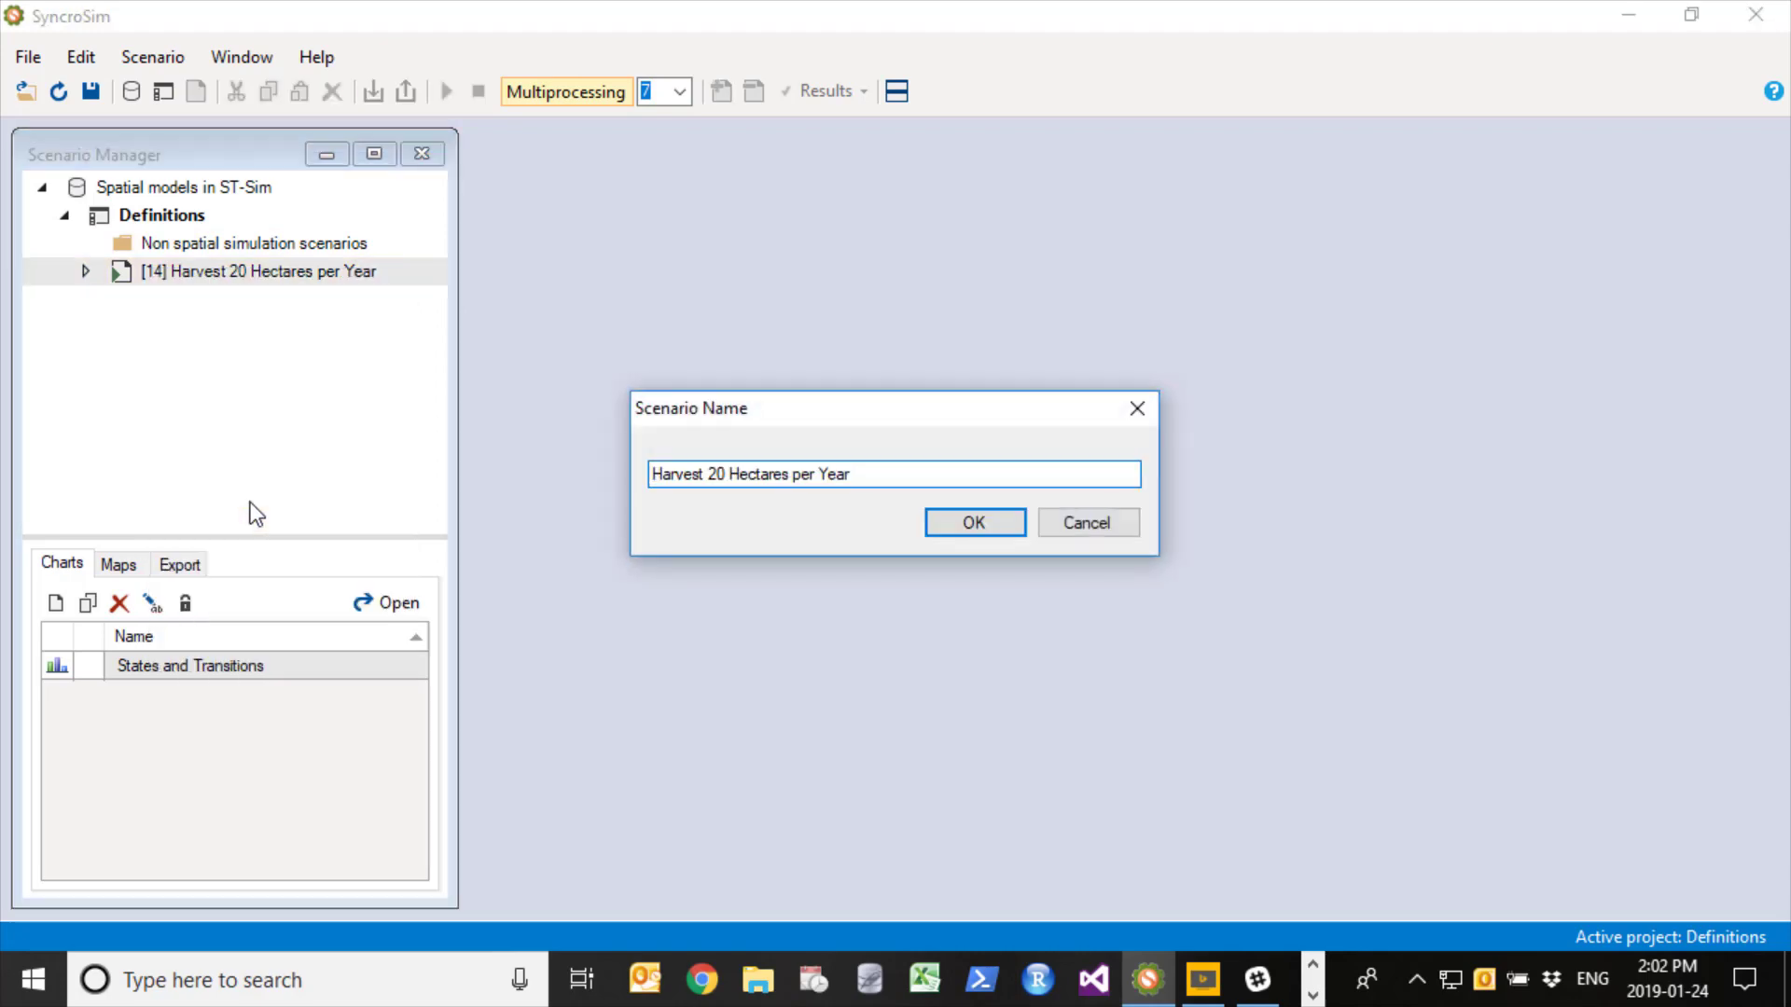
type("- non spatial")
key("Return")
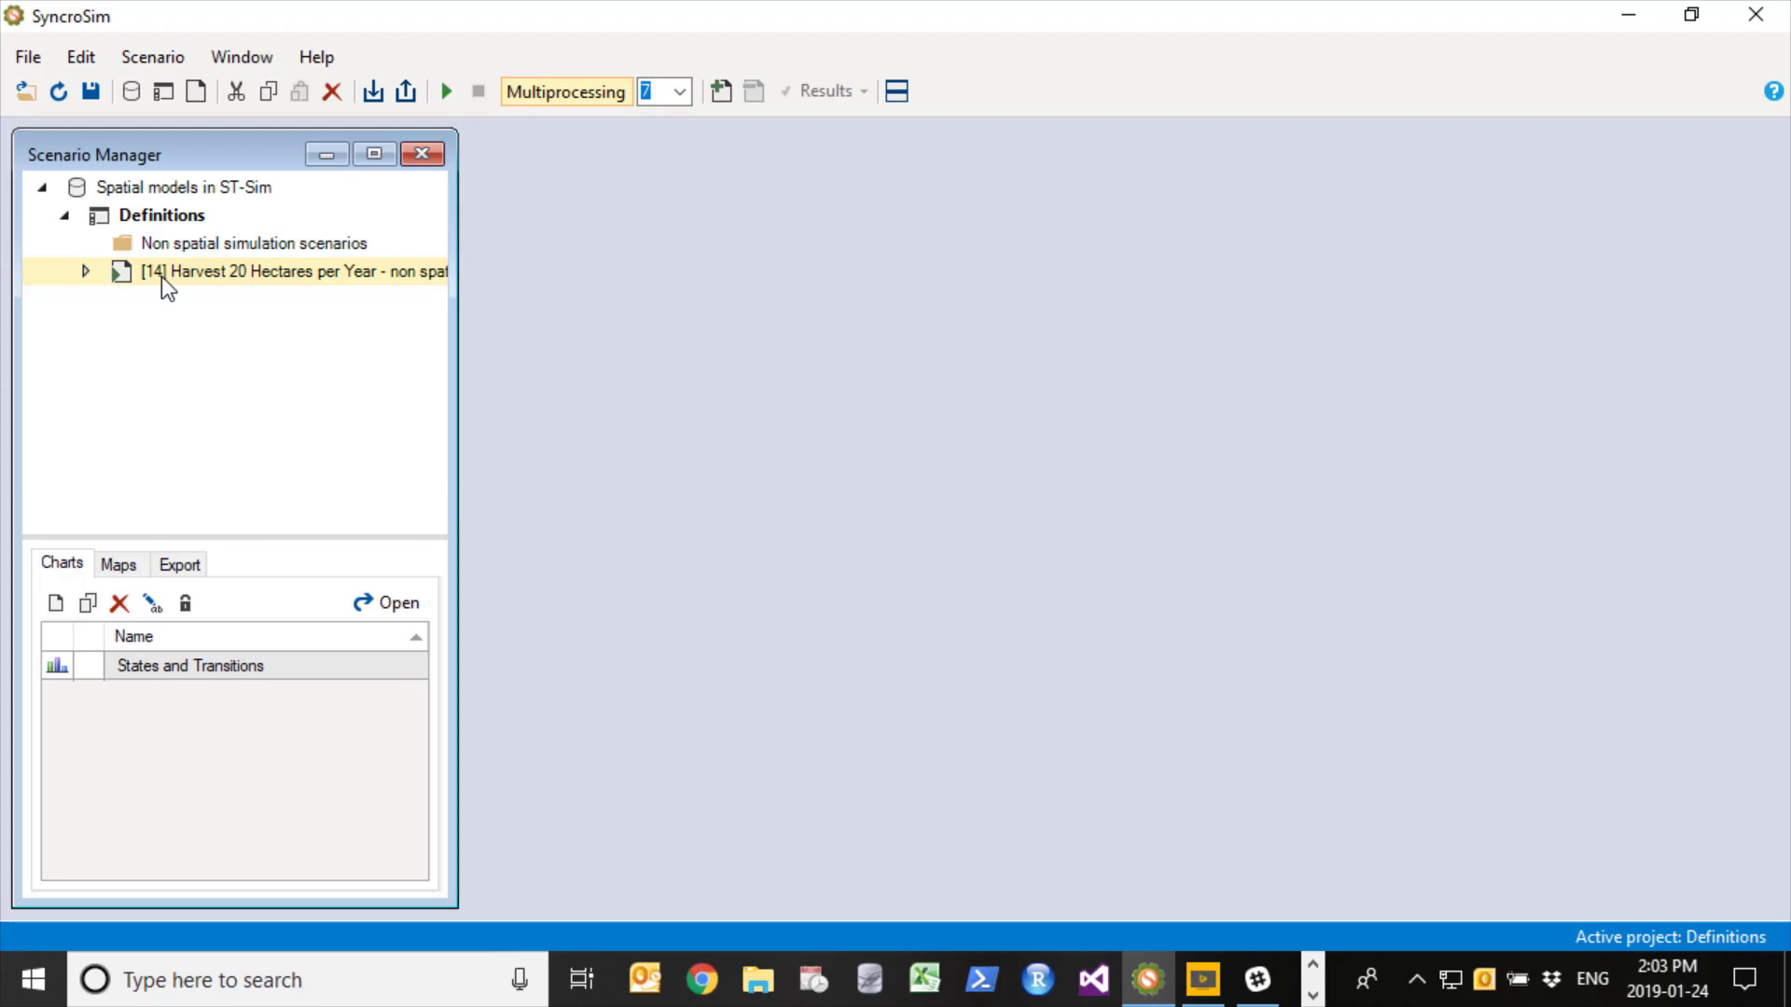
left_click_drag(160, 276, 170, 244)
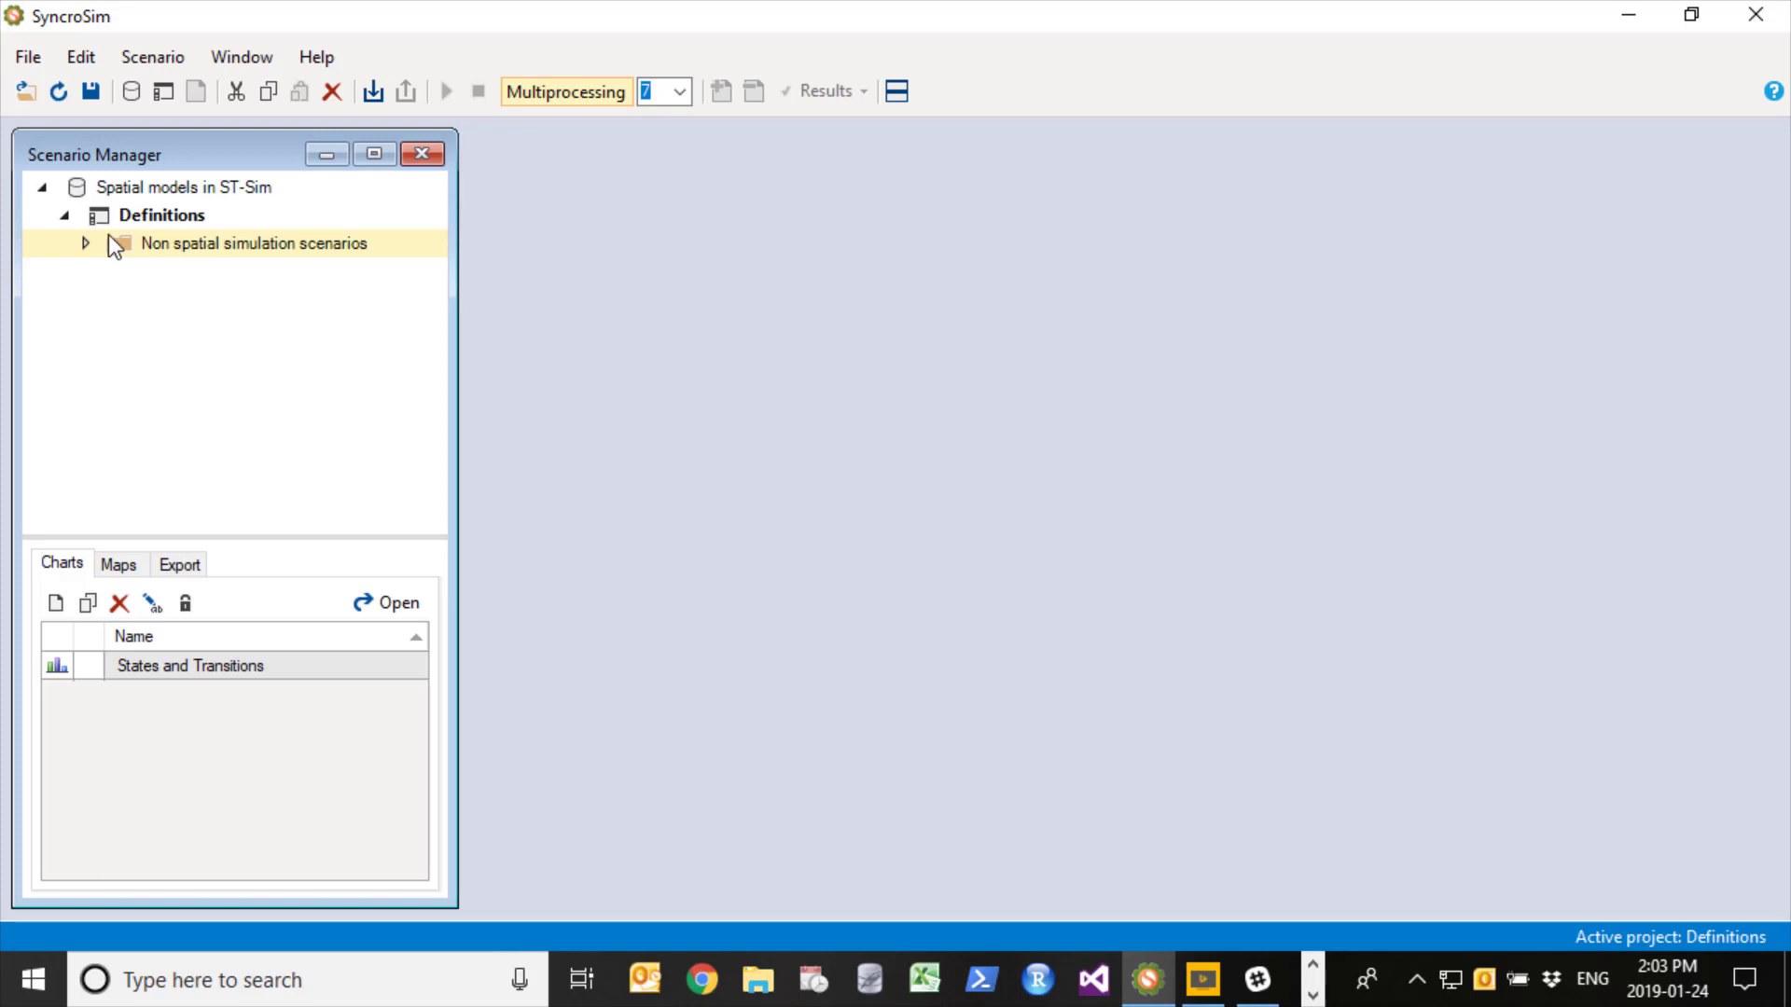
- Create a second folder named "Spatial simulation scenarios" under Definitions
right_click(166, 214)
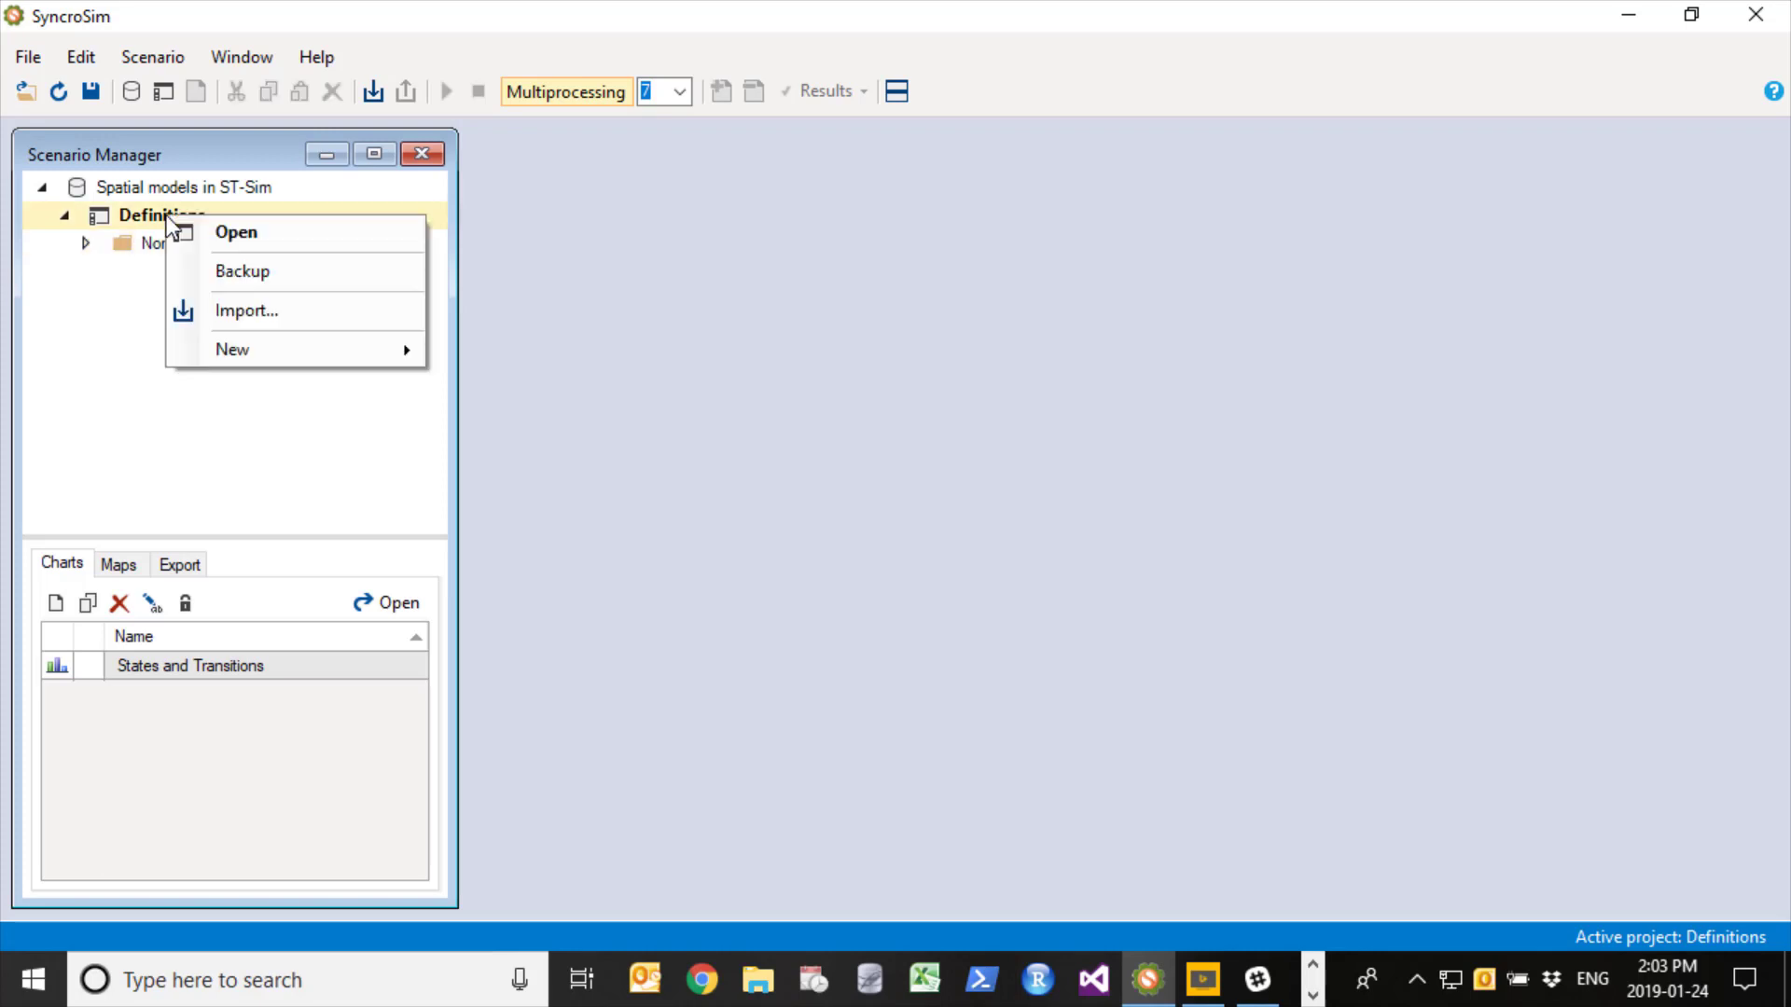
mouse_move(251, 359)
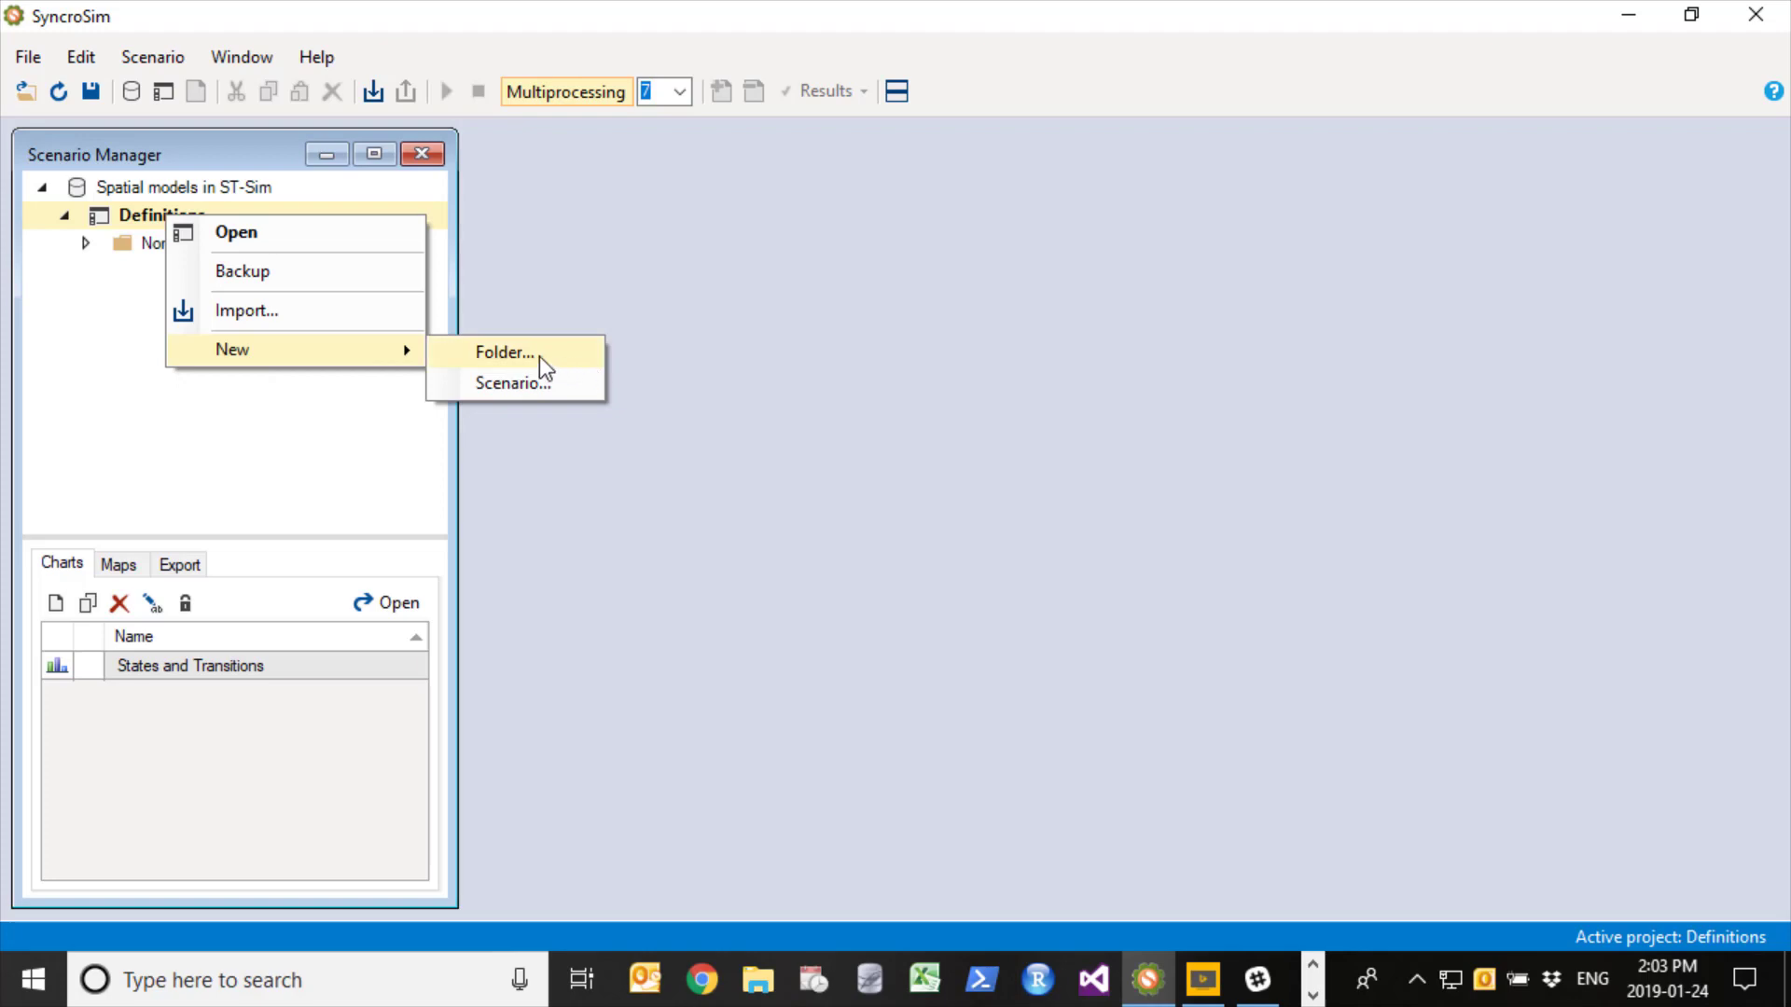
left_click(539, 359)
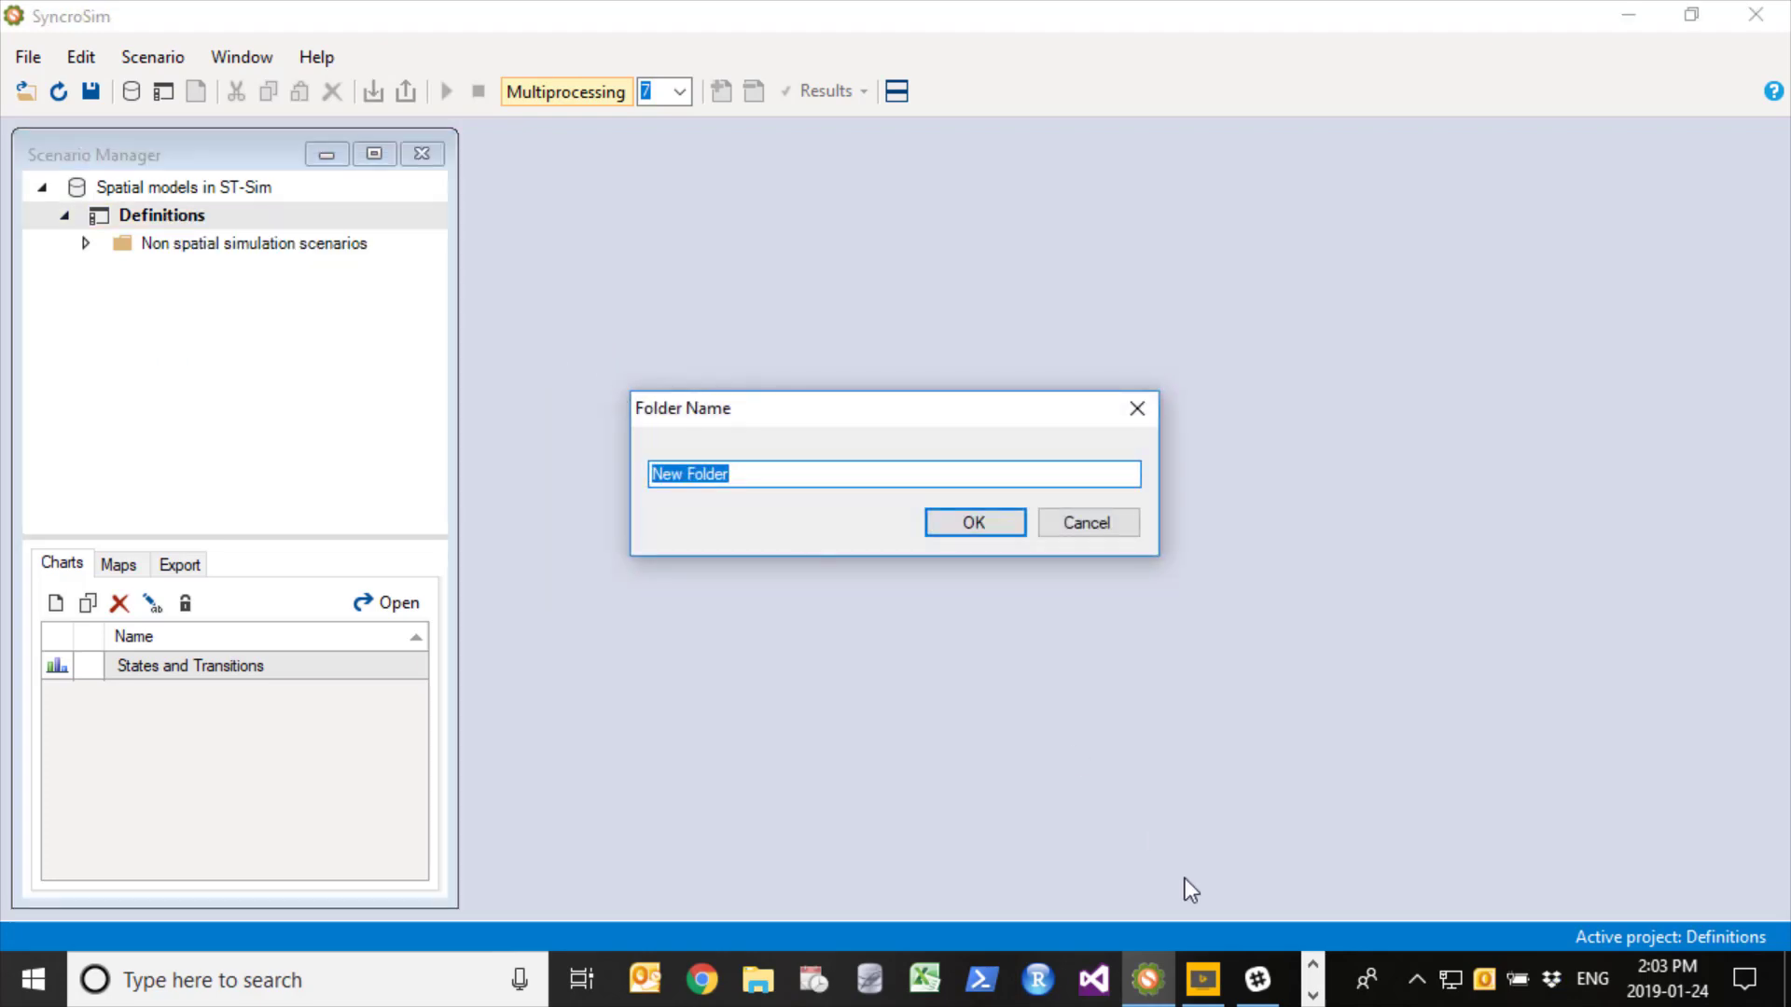
type("Spatial simulatio")
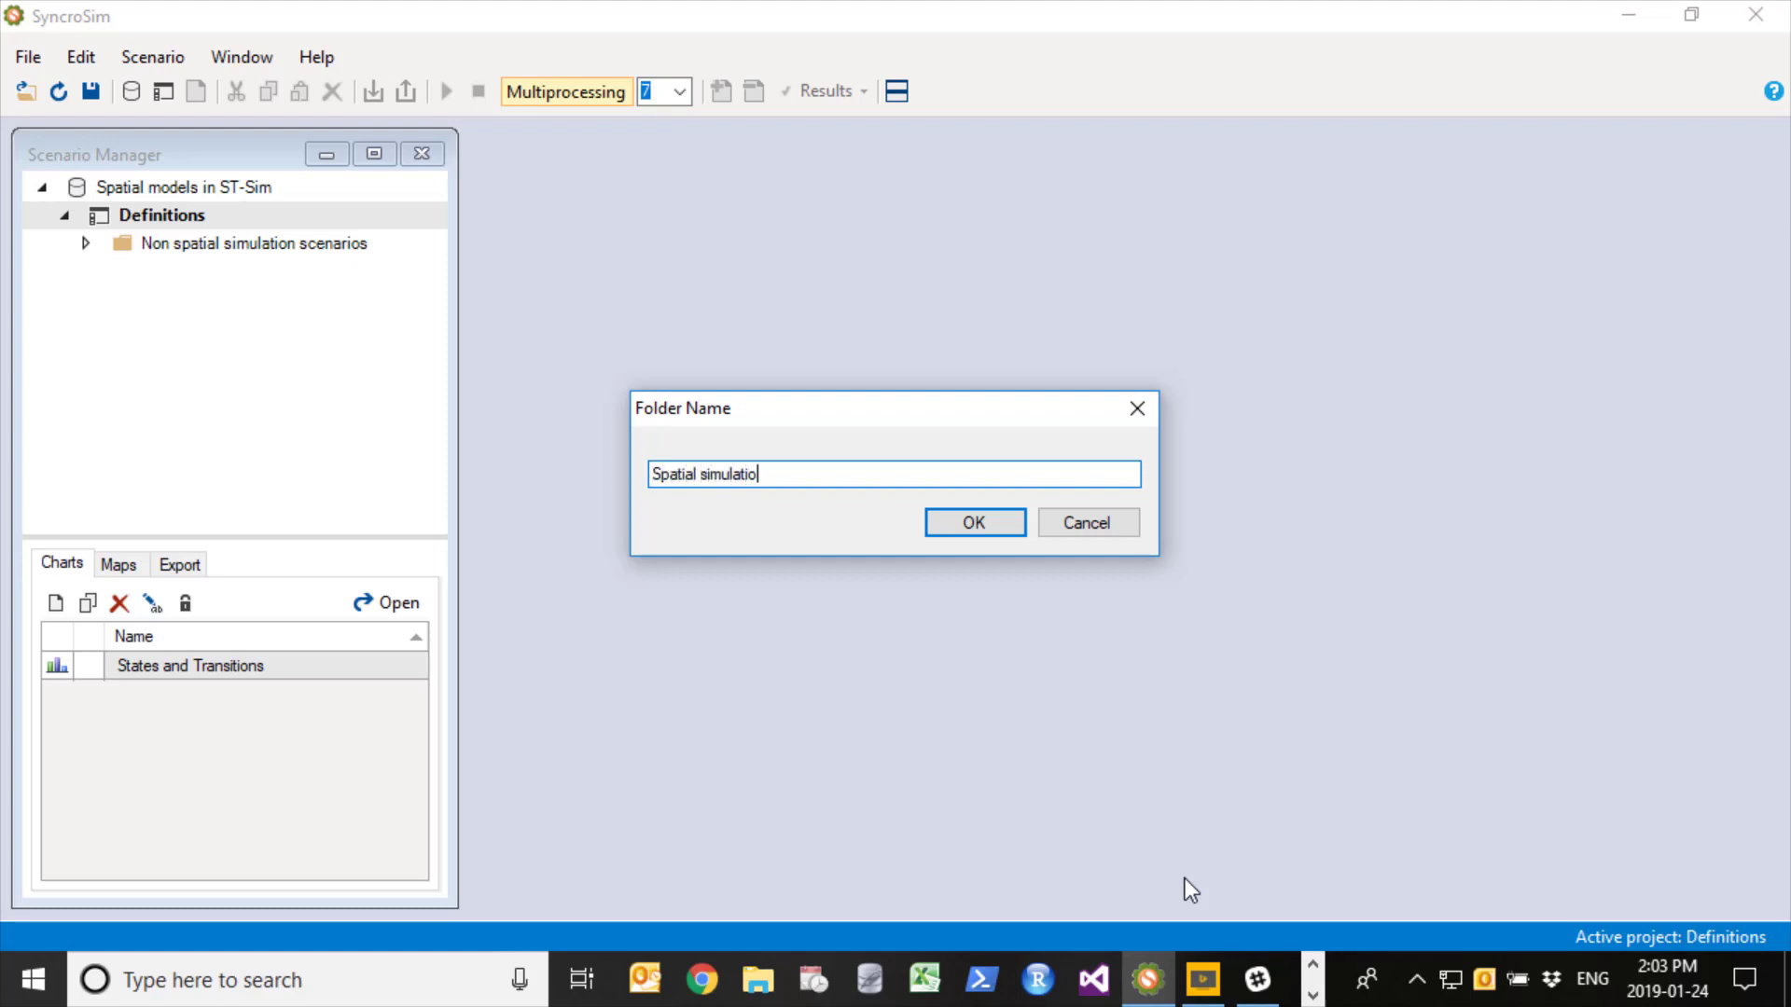
type("n scenarios")
key("Return")
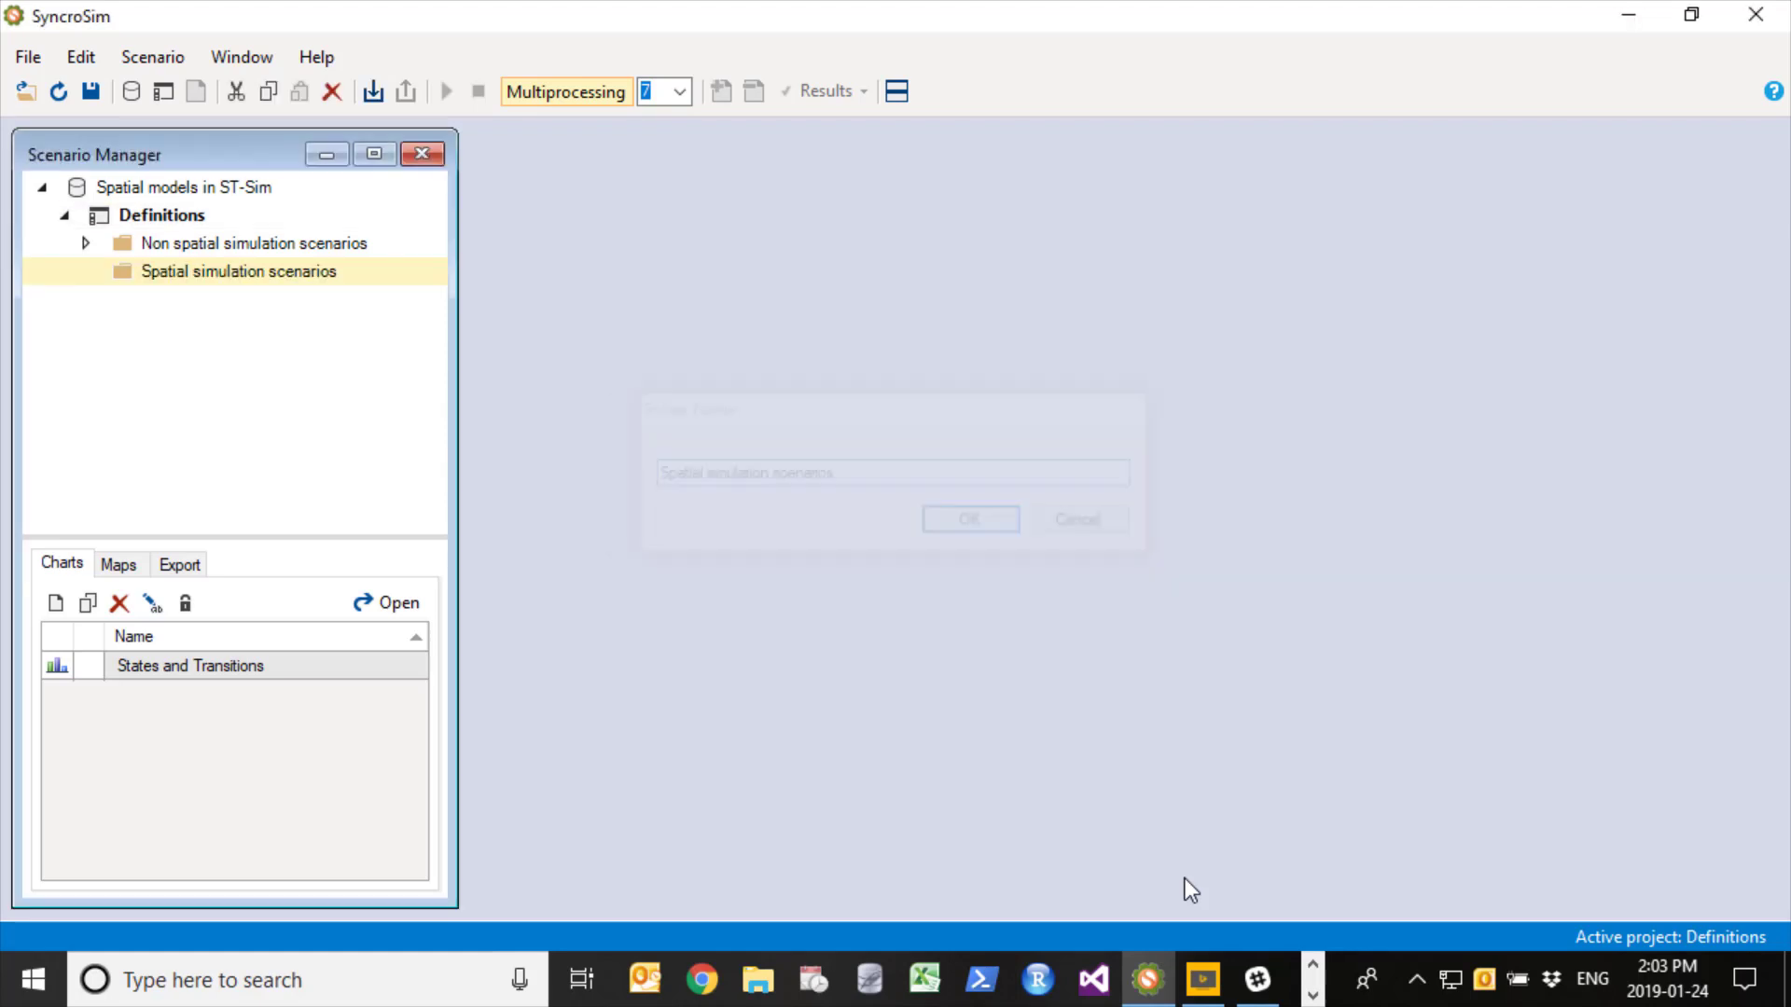
- Copy the non spatial harvest scenario into the Spatial simulation scenarios folder and expand that folder
left_click(84, 243)
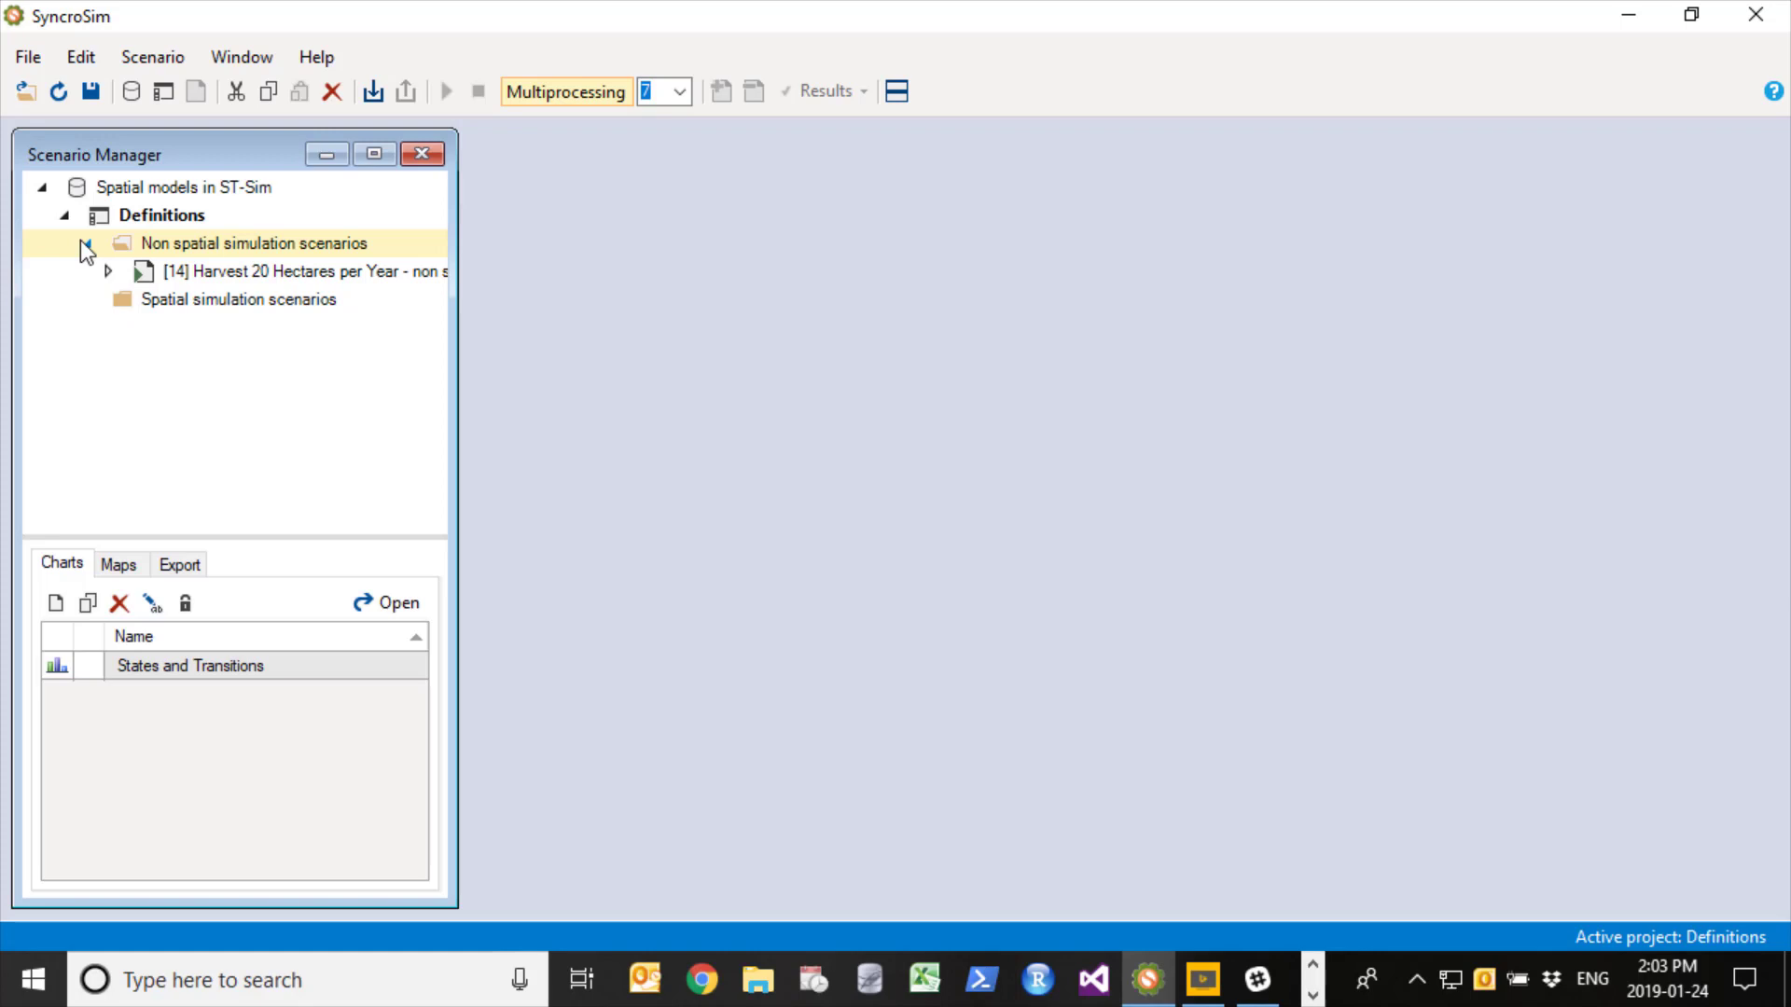
right_click(166, 276)
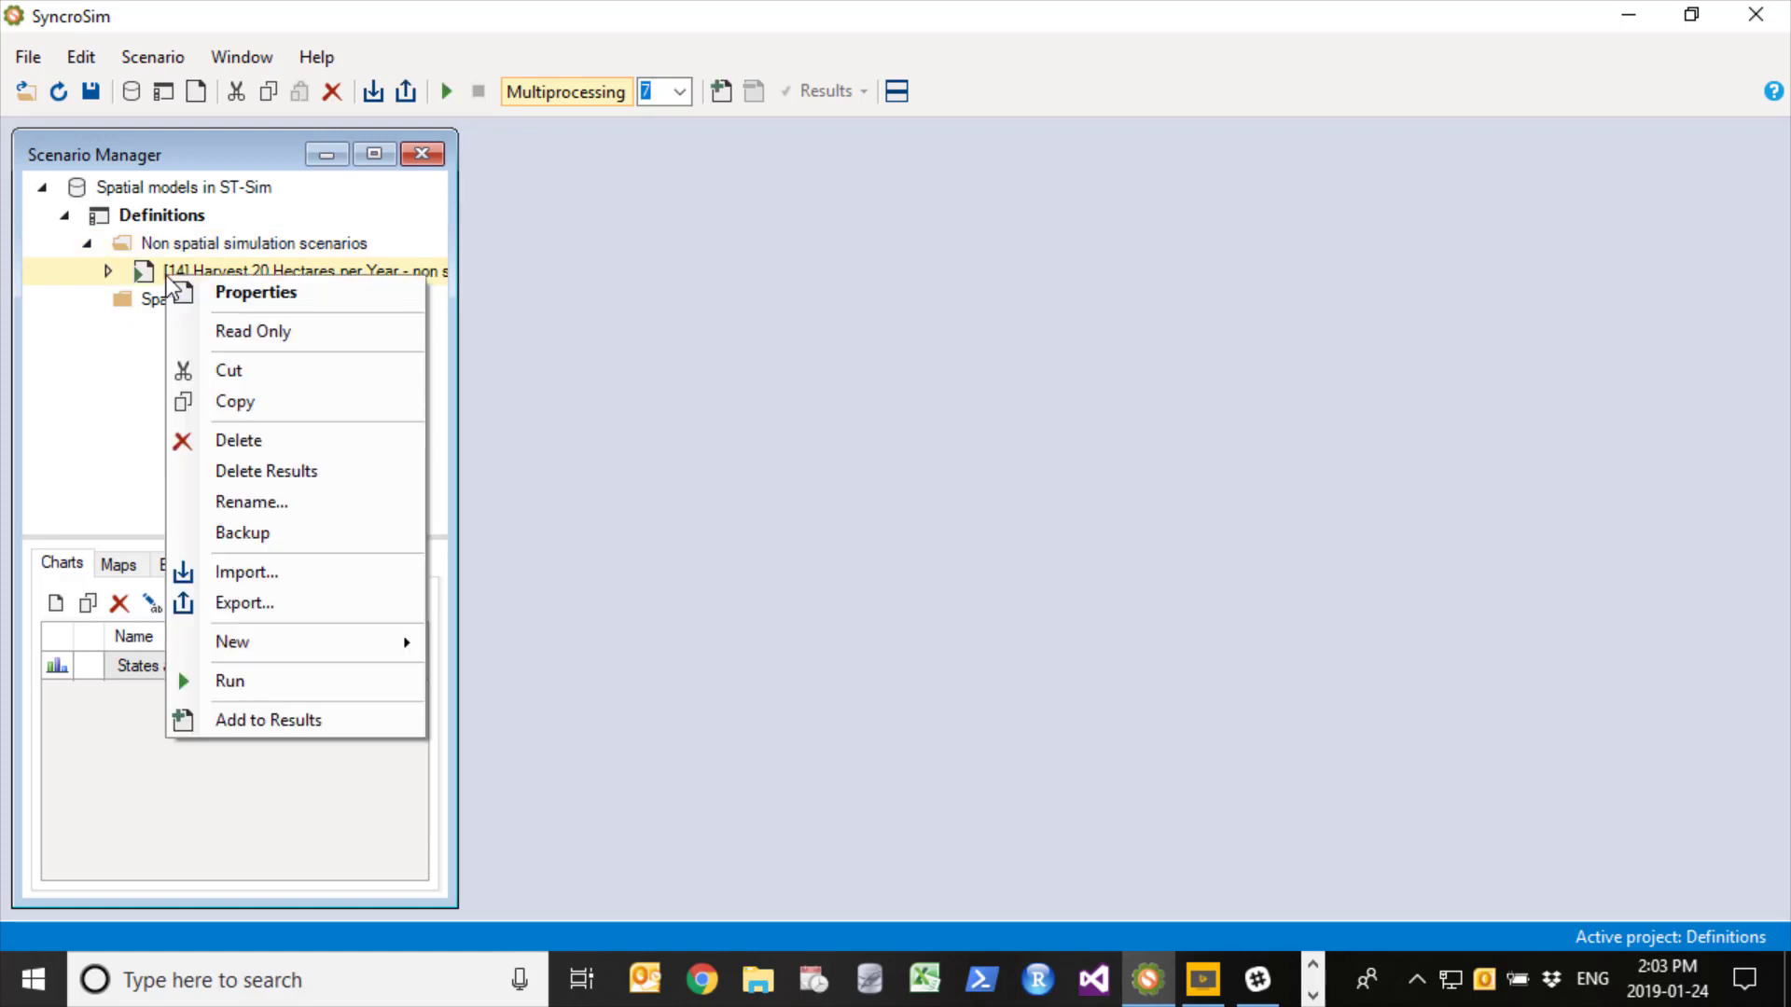
left_click(265, 401)
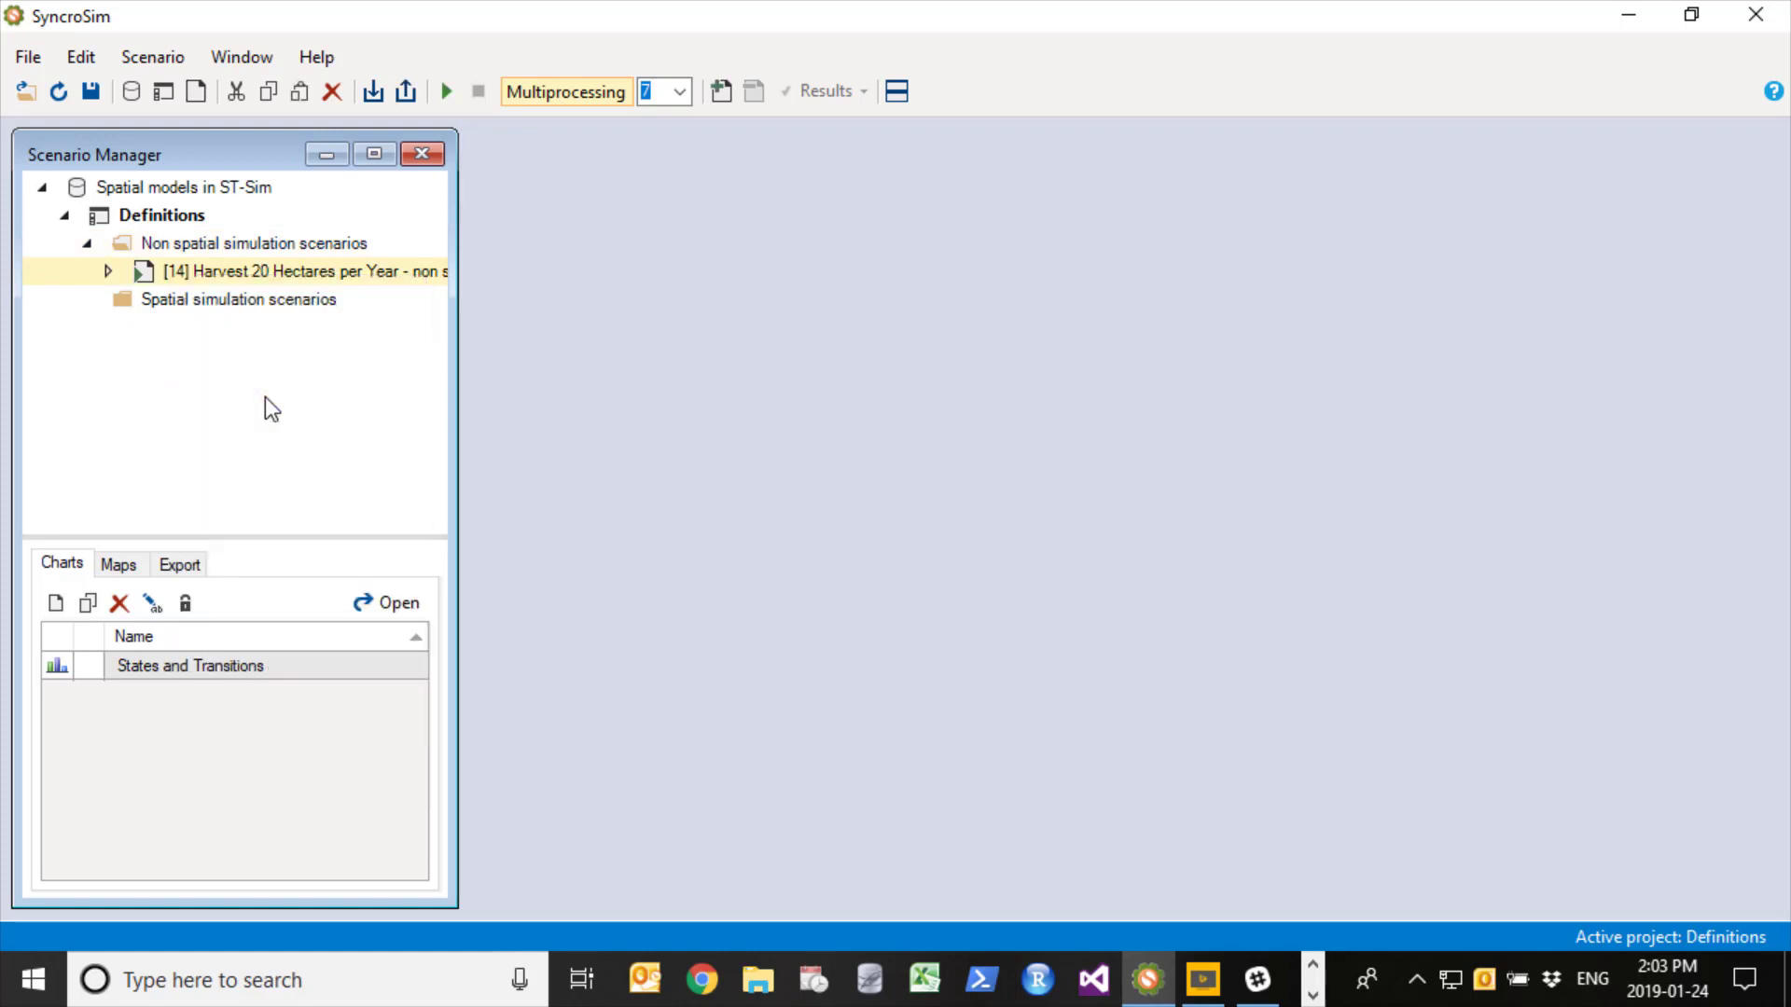
right_click(192, 306)
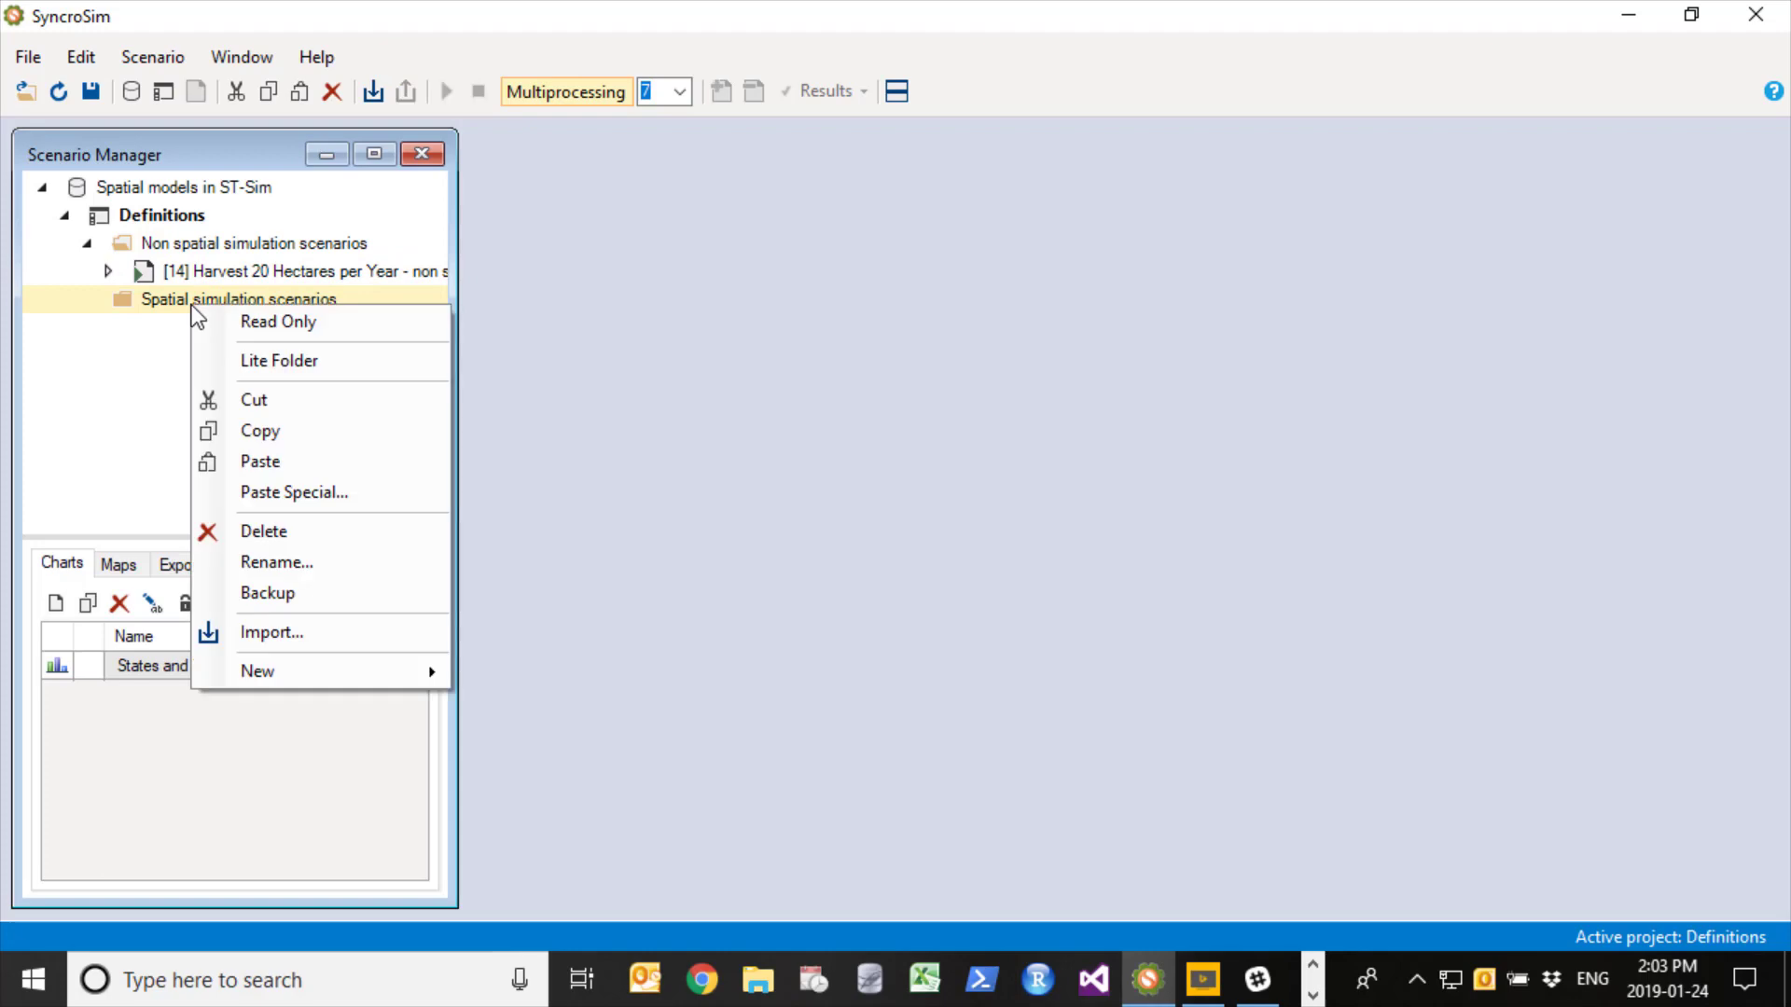
left_click(248, 461)
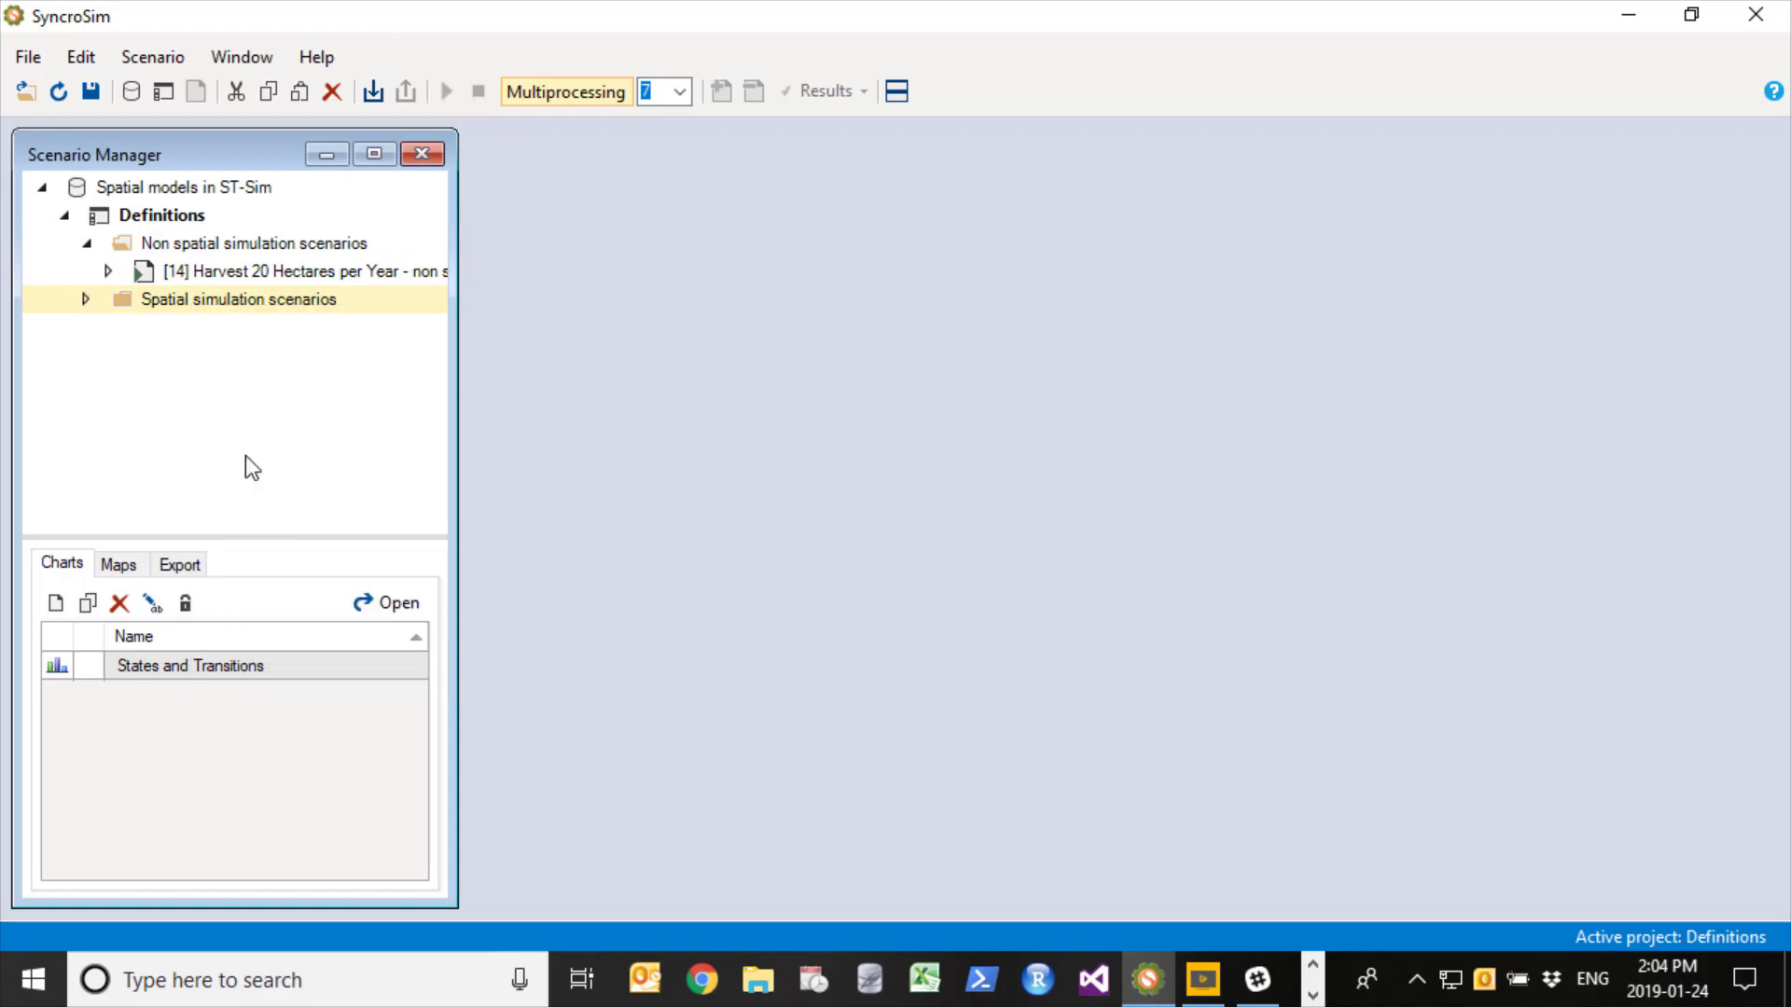
left_click(83, 299)
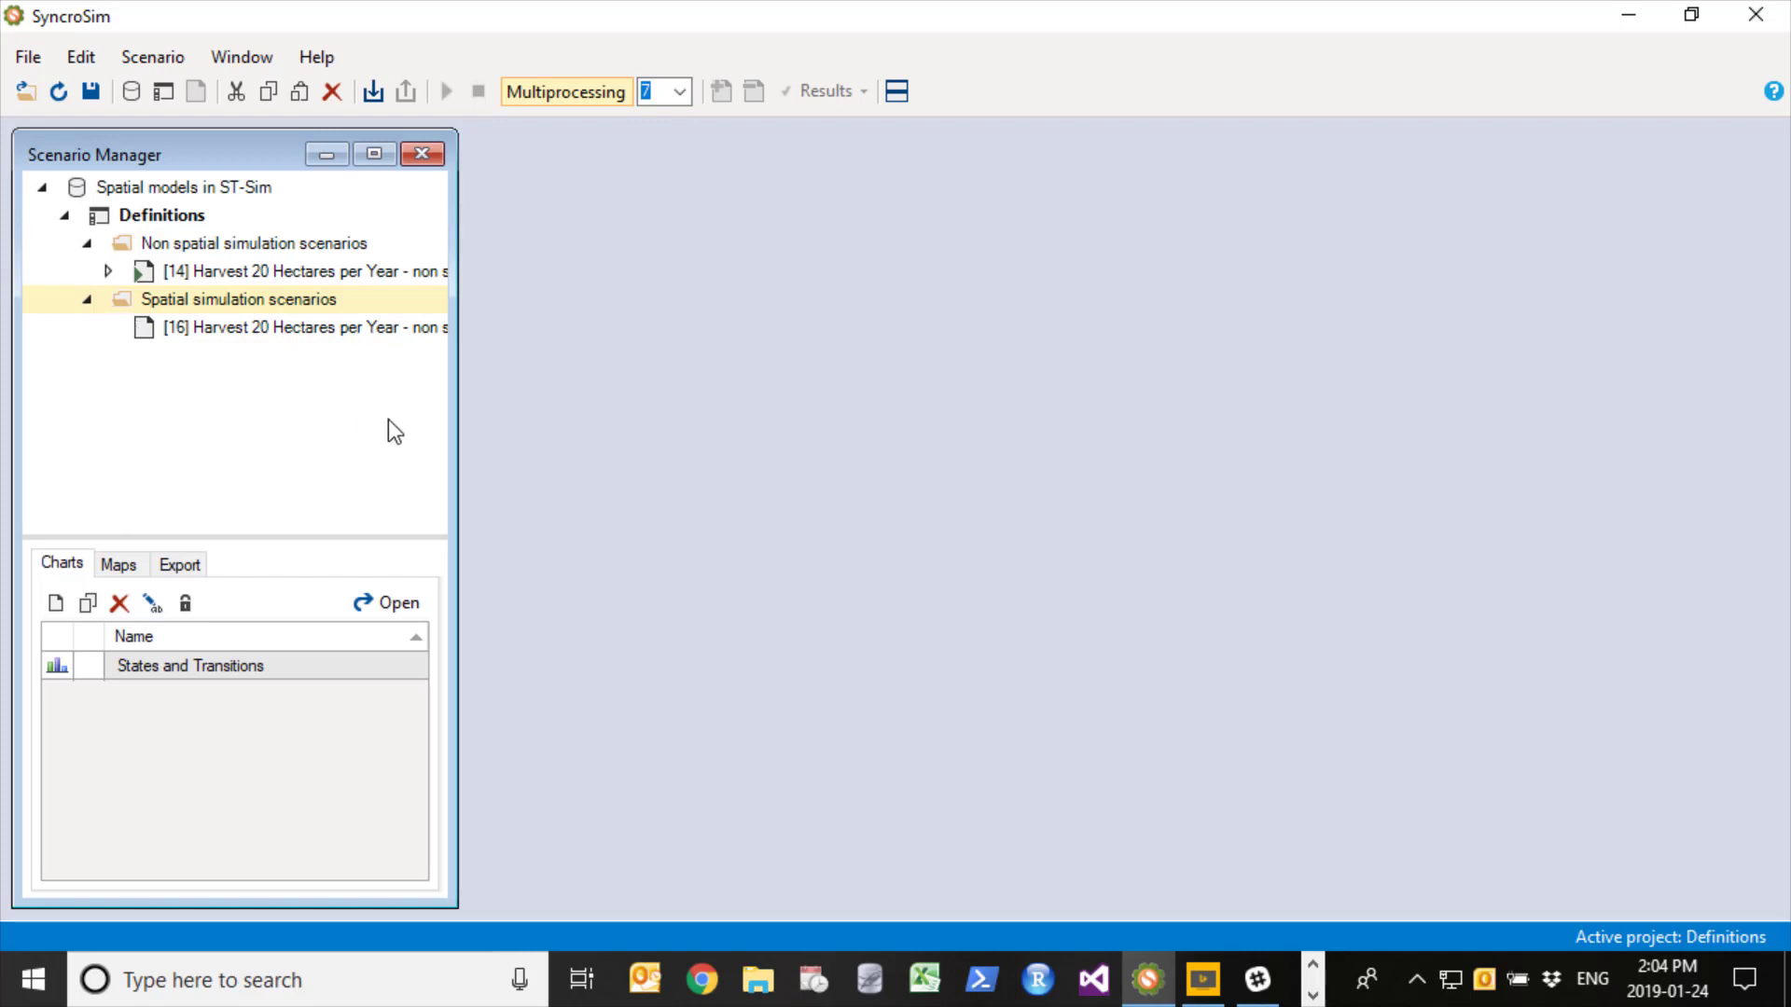
- Rename the copied scenario in the Spatial simulation scenarios folder as "Harvest 20 Hectares per Year - spatial"
left_click_drag(456, 402, 554, 402)
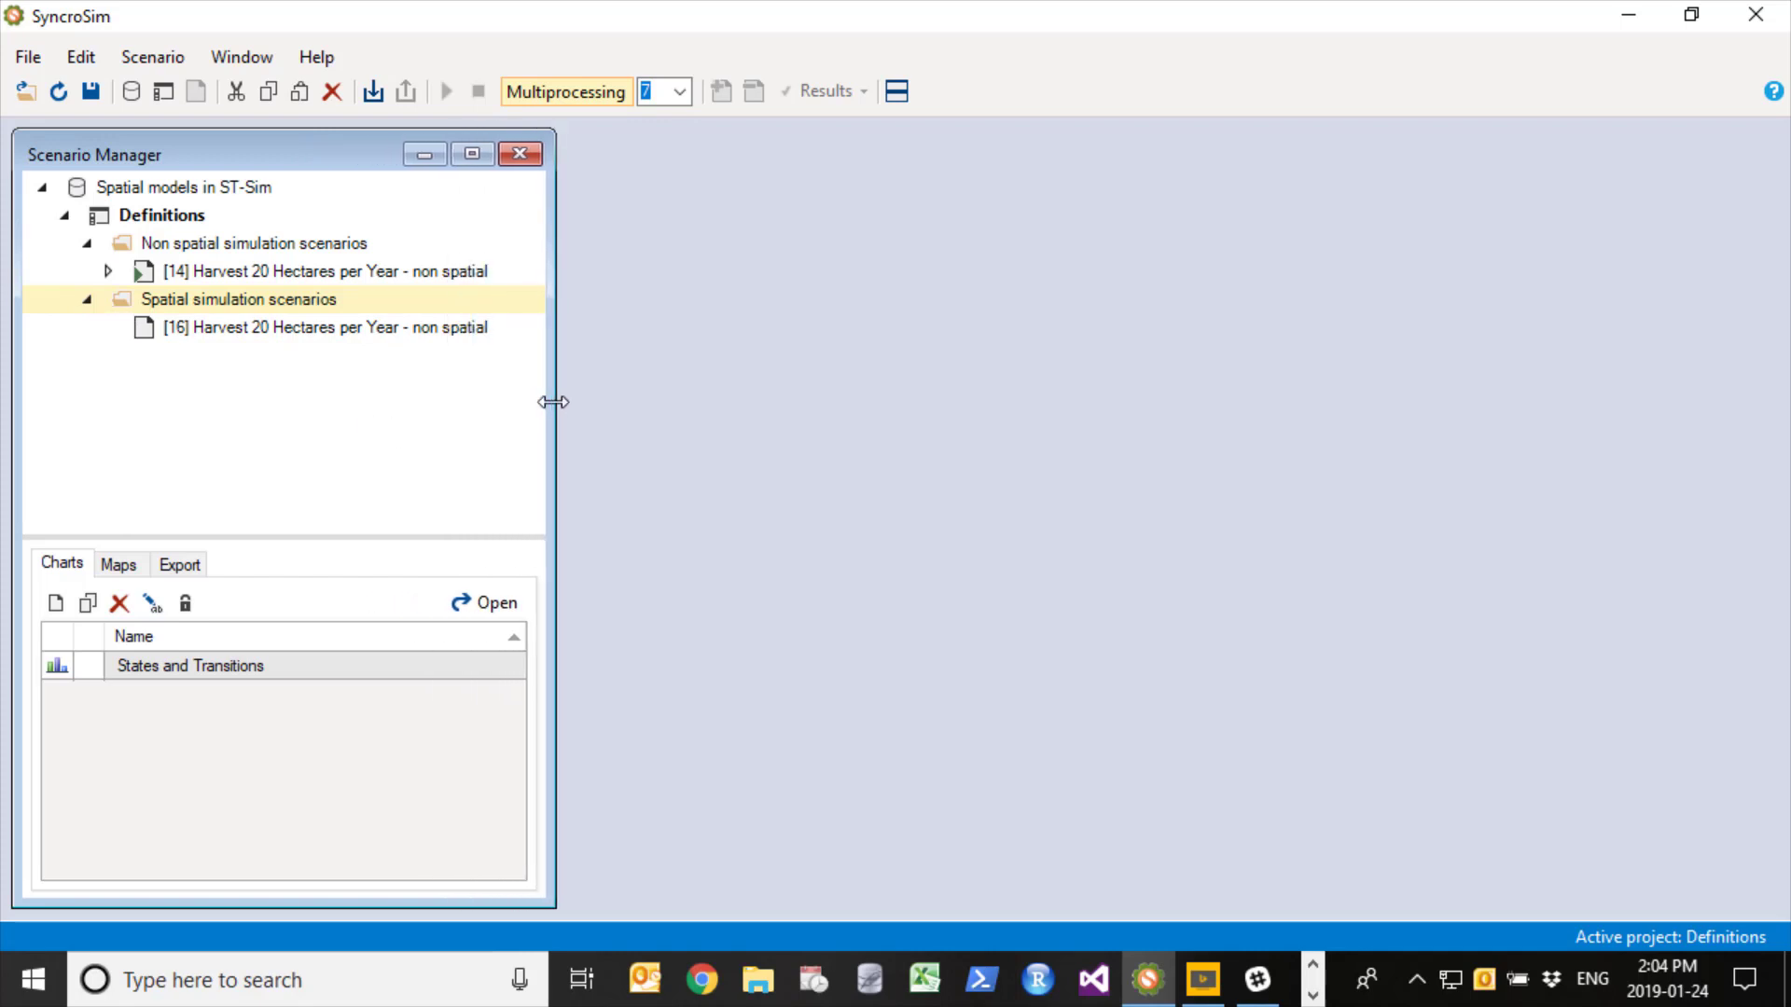
right_click(242, 326)
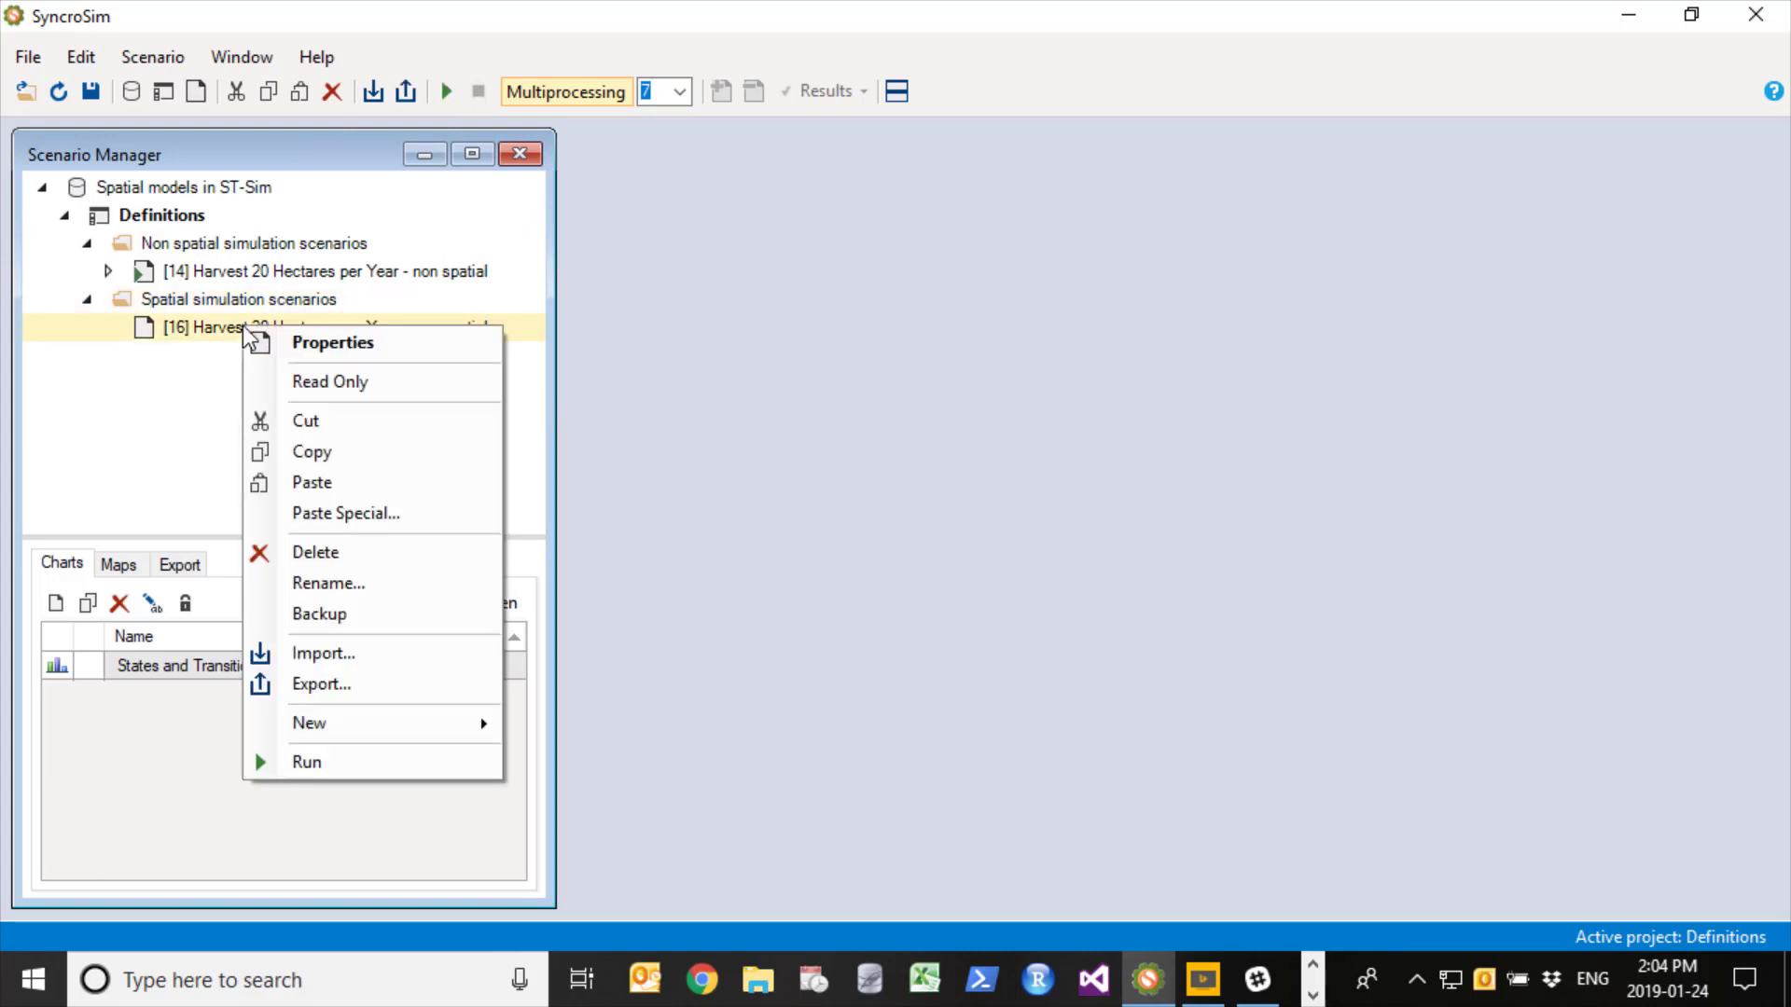
left_click(377, 590)
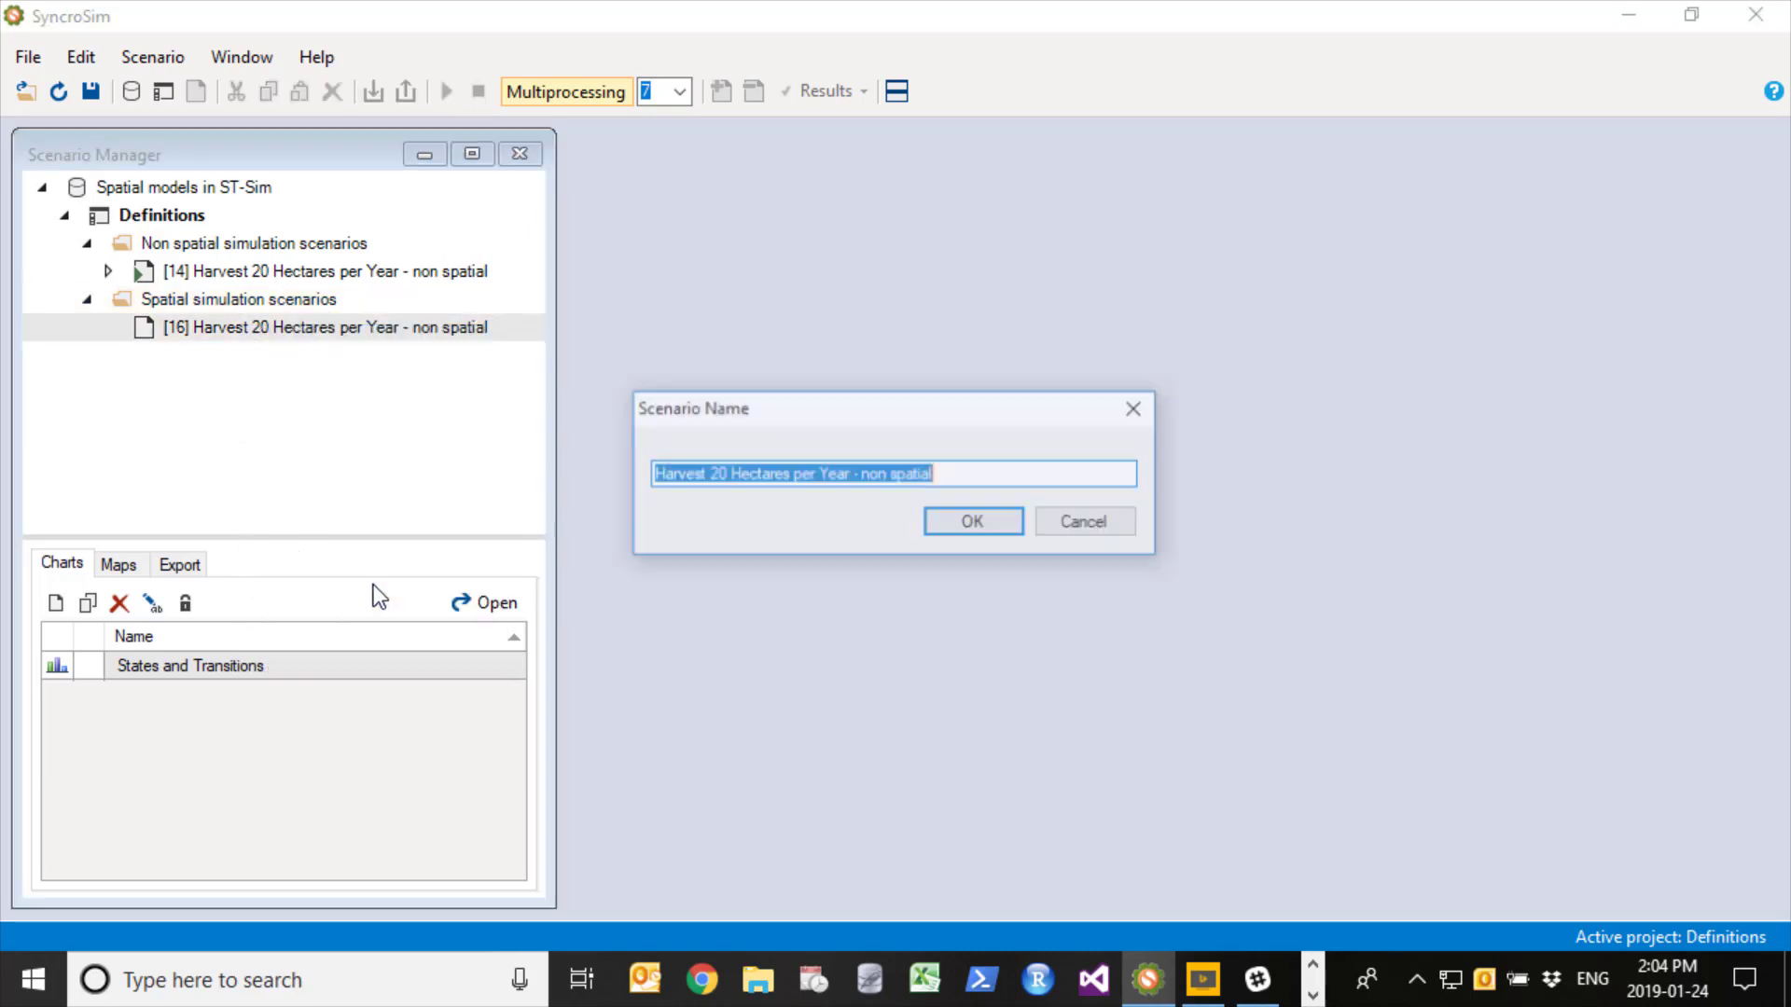
key("End")
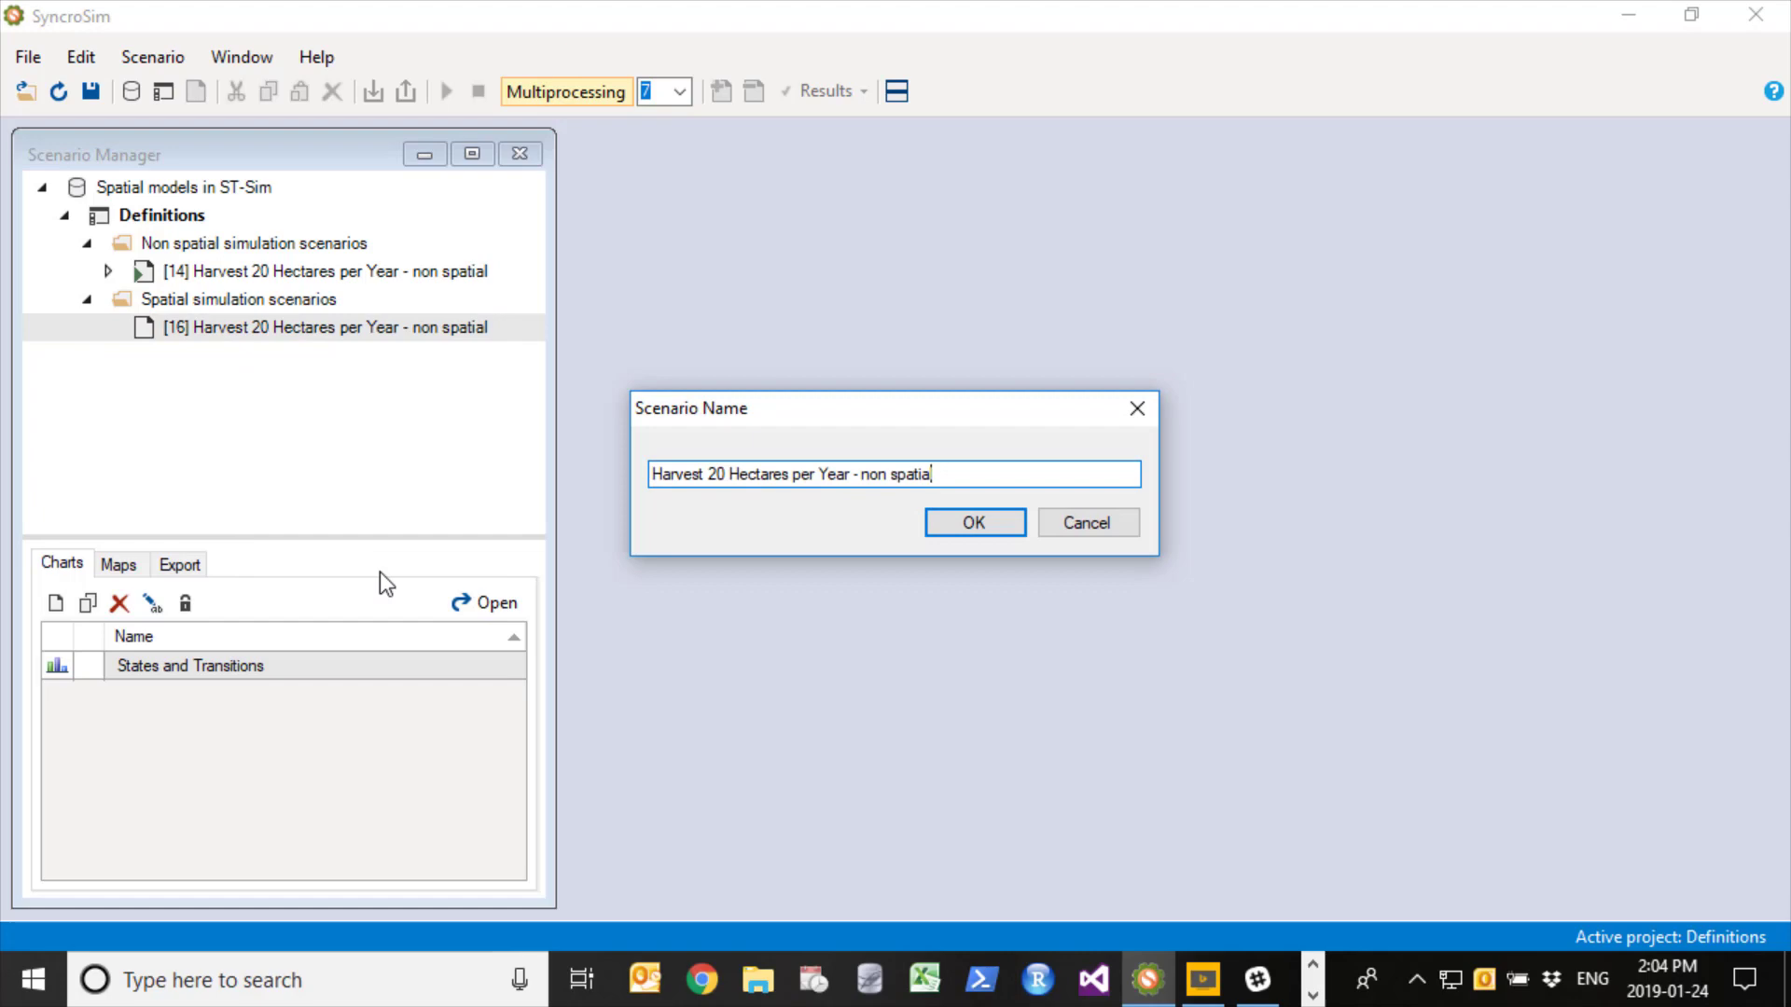
key("Left")
key("Left")
key("Left")
key("Left")
key("Left")
key("Left")
key("Left")
key("Left")
key("Left")
key("Left")
key("Right")
key("Right")
key("BackSpace")
key("BackSpace")
key("BackSpace")
key("BackSpace")
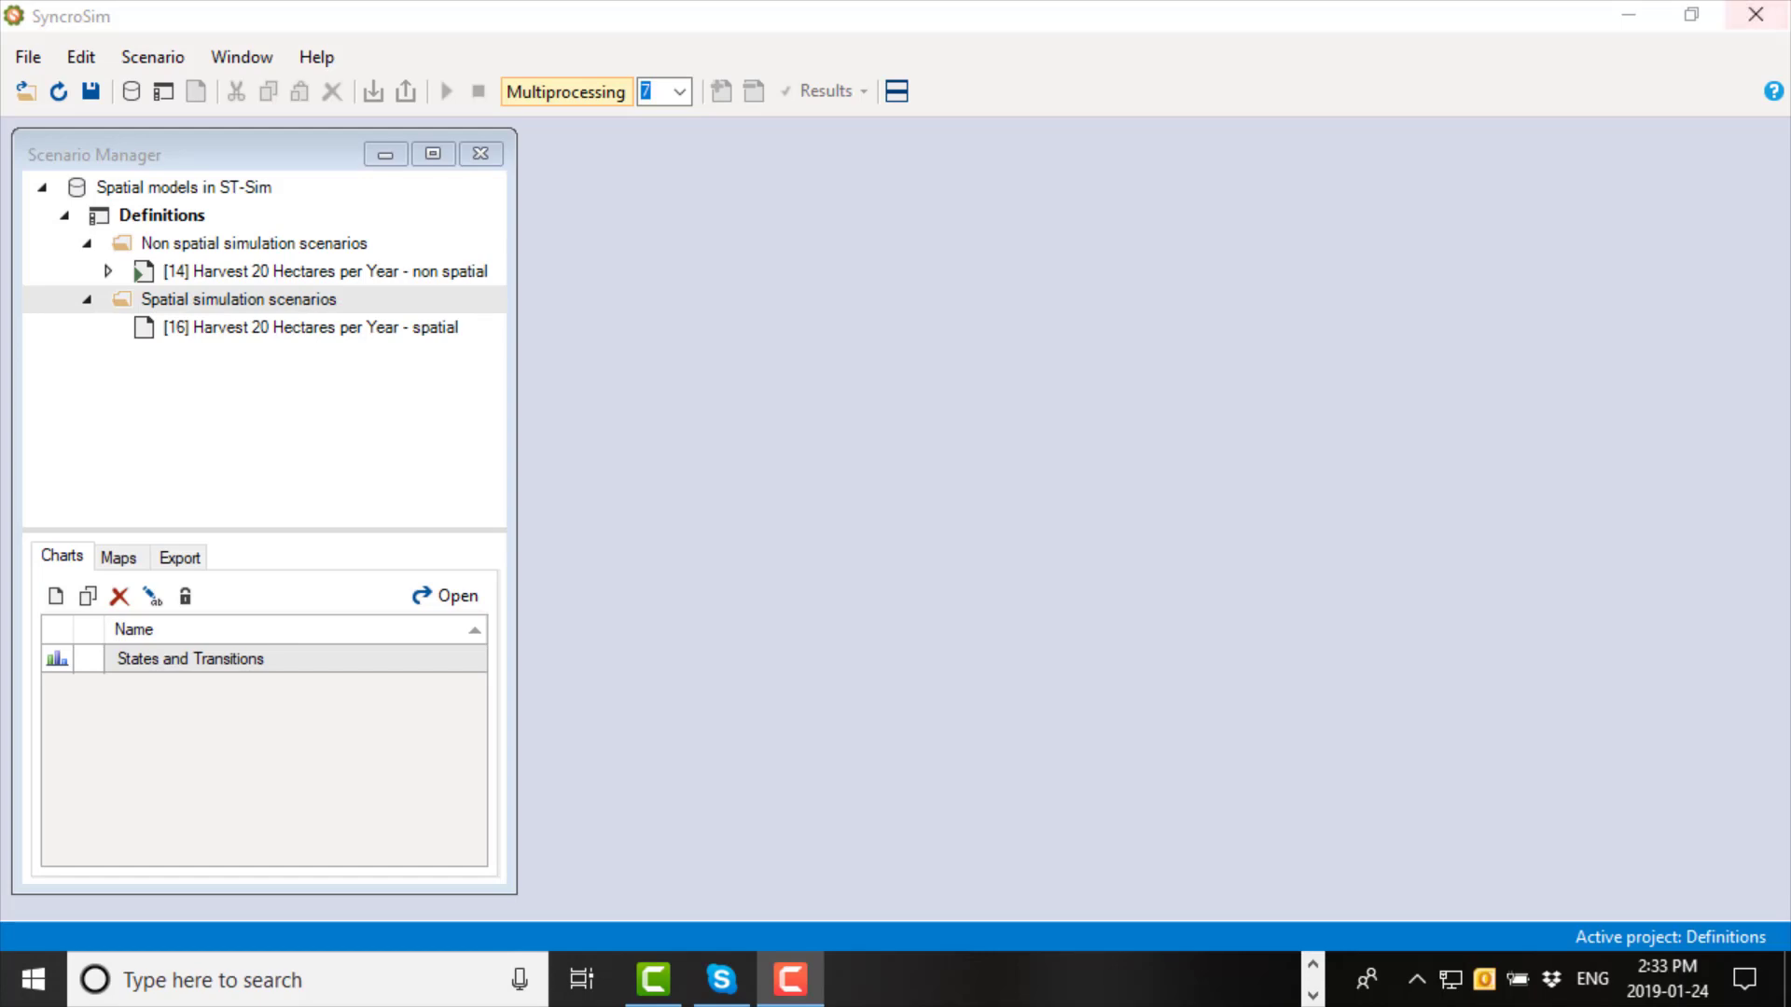
- Open the properties of the Harvest 20 Hectares per Year - spatial scenario and set its run control to run the model spatially
left_click(1710, 17)
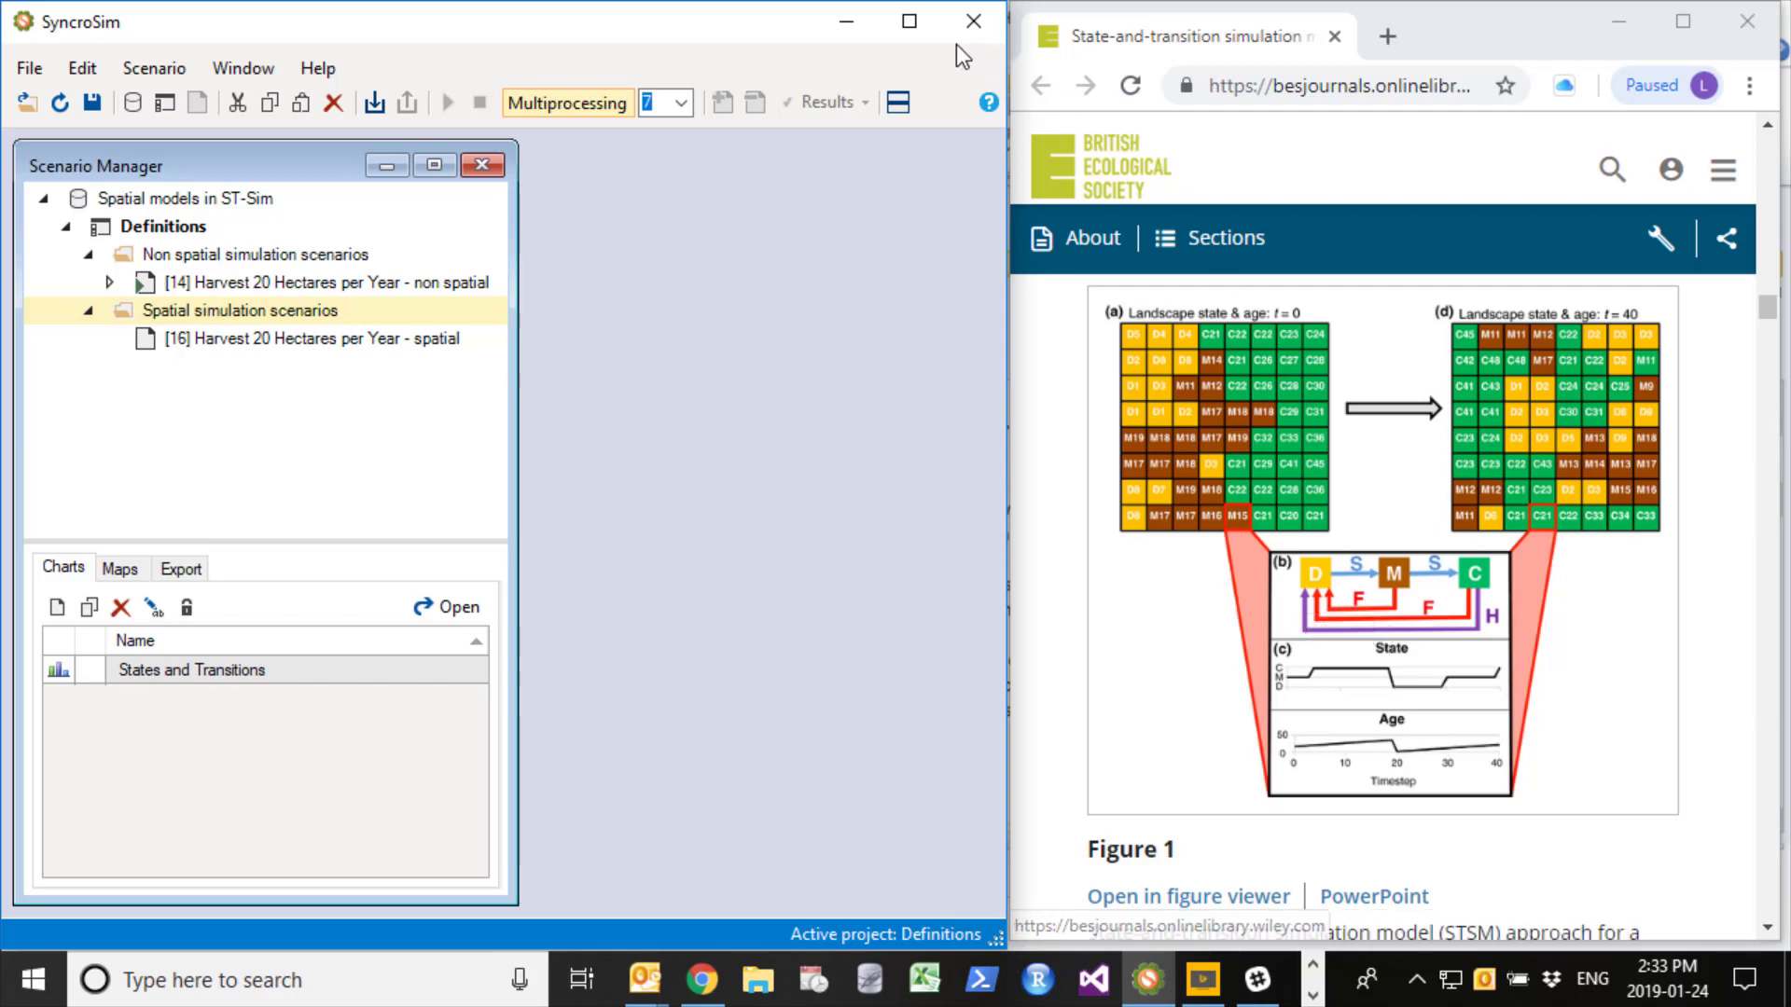
left_click(910, 20)
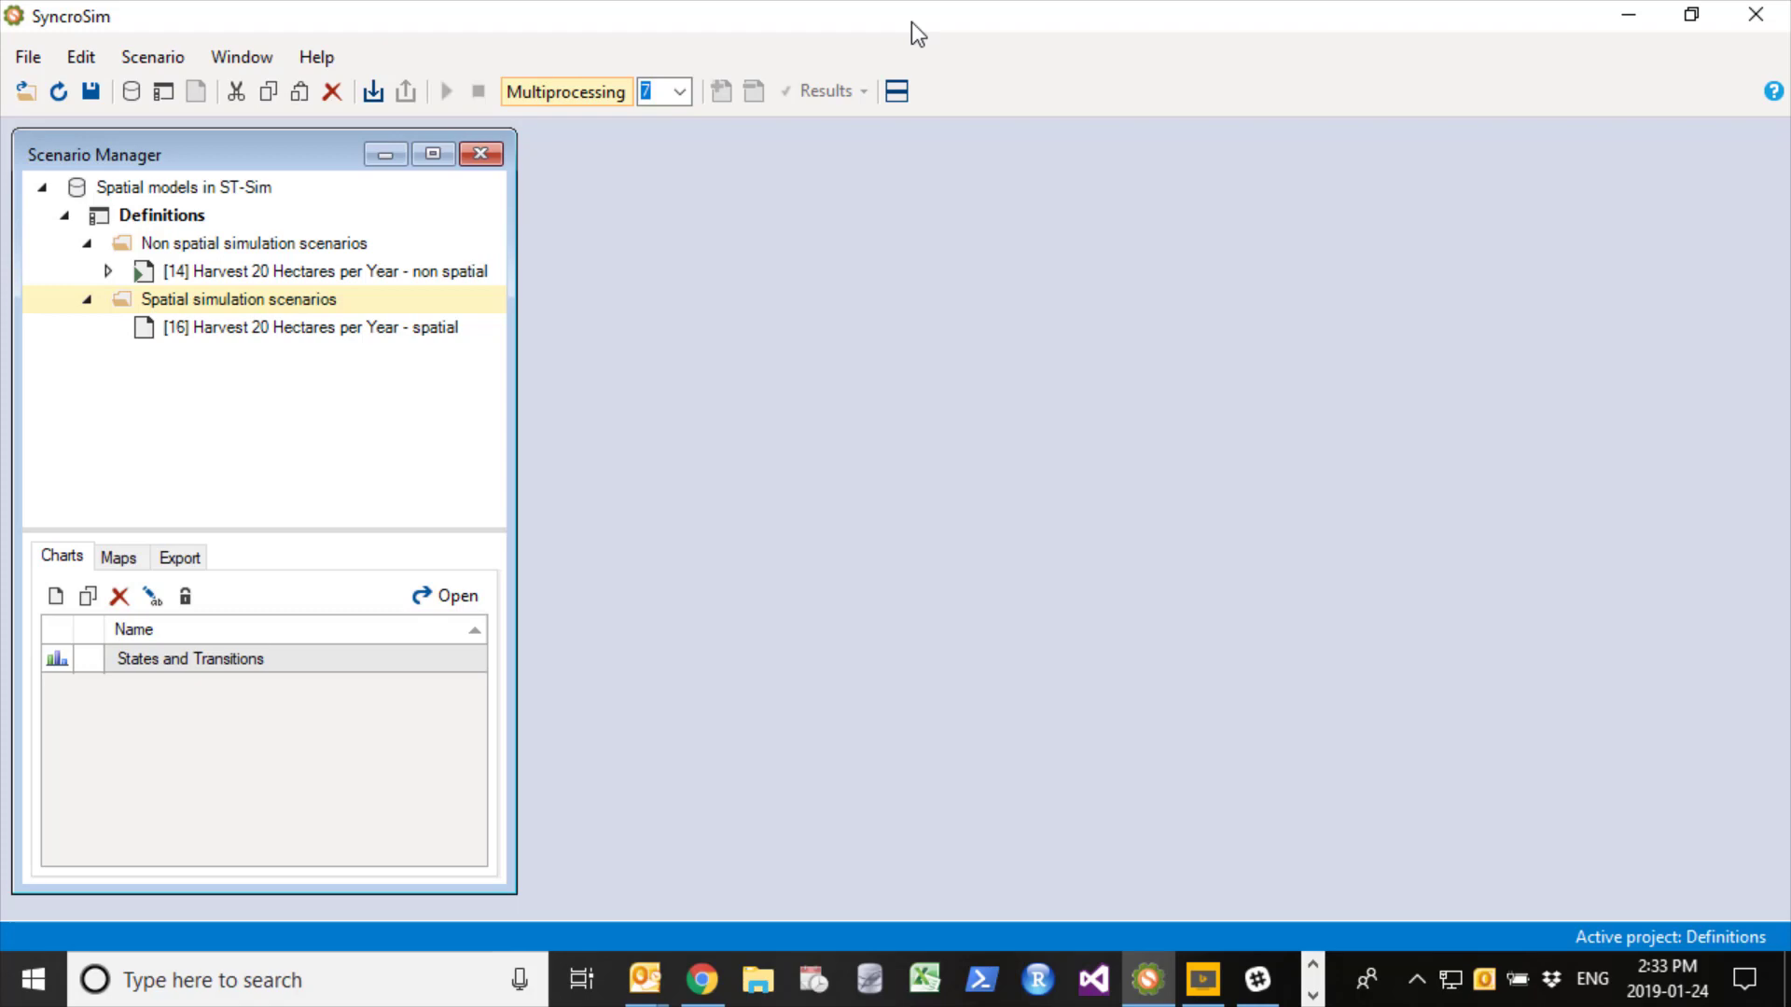
right_click(310, 334)
left_click(392, 354)
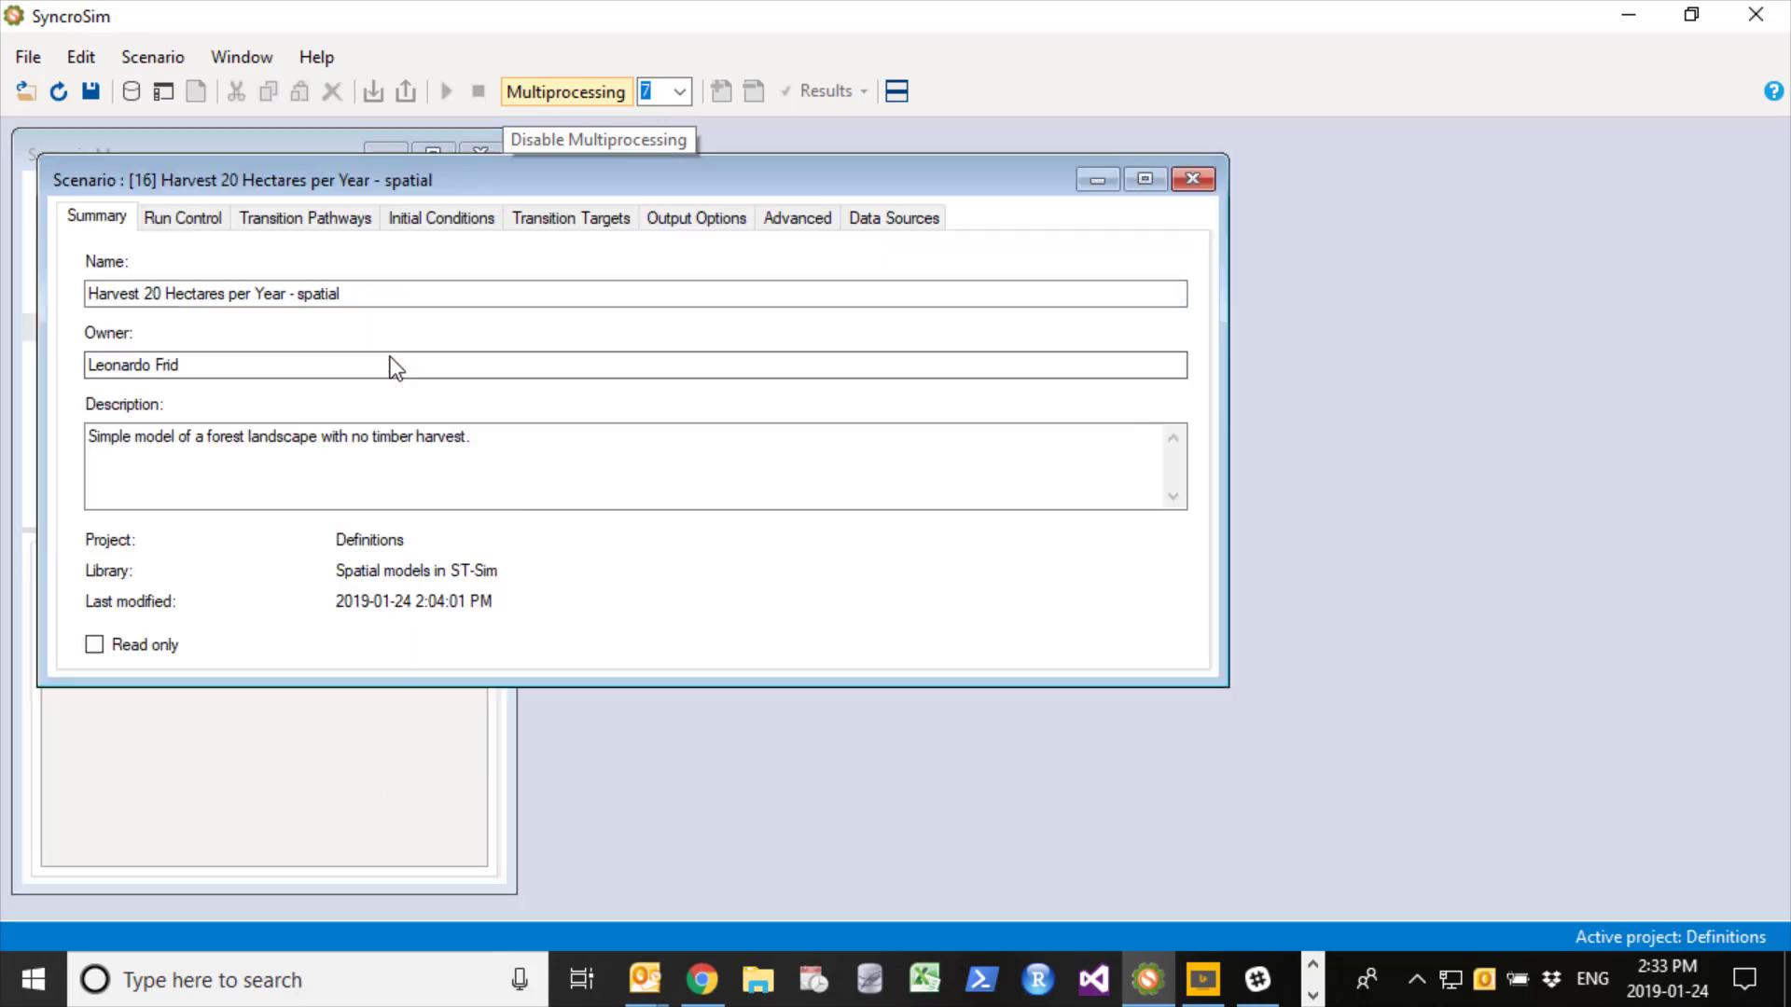
left_click(183, 218)
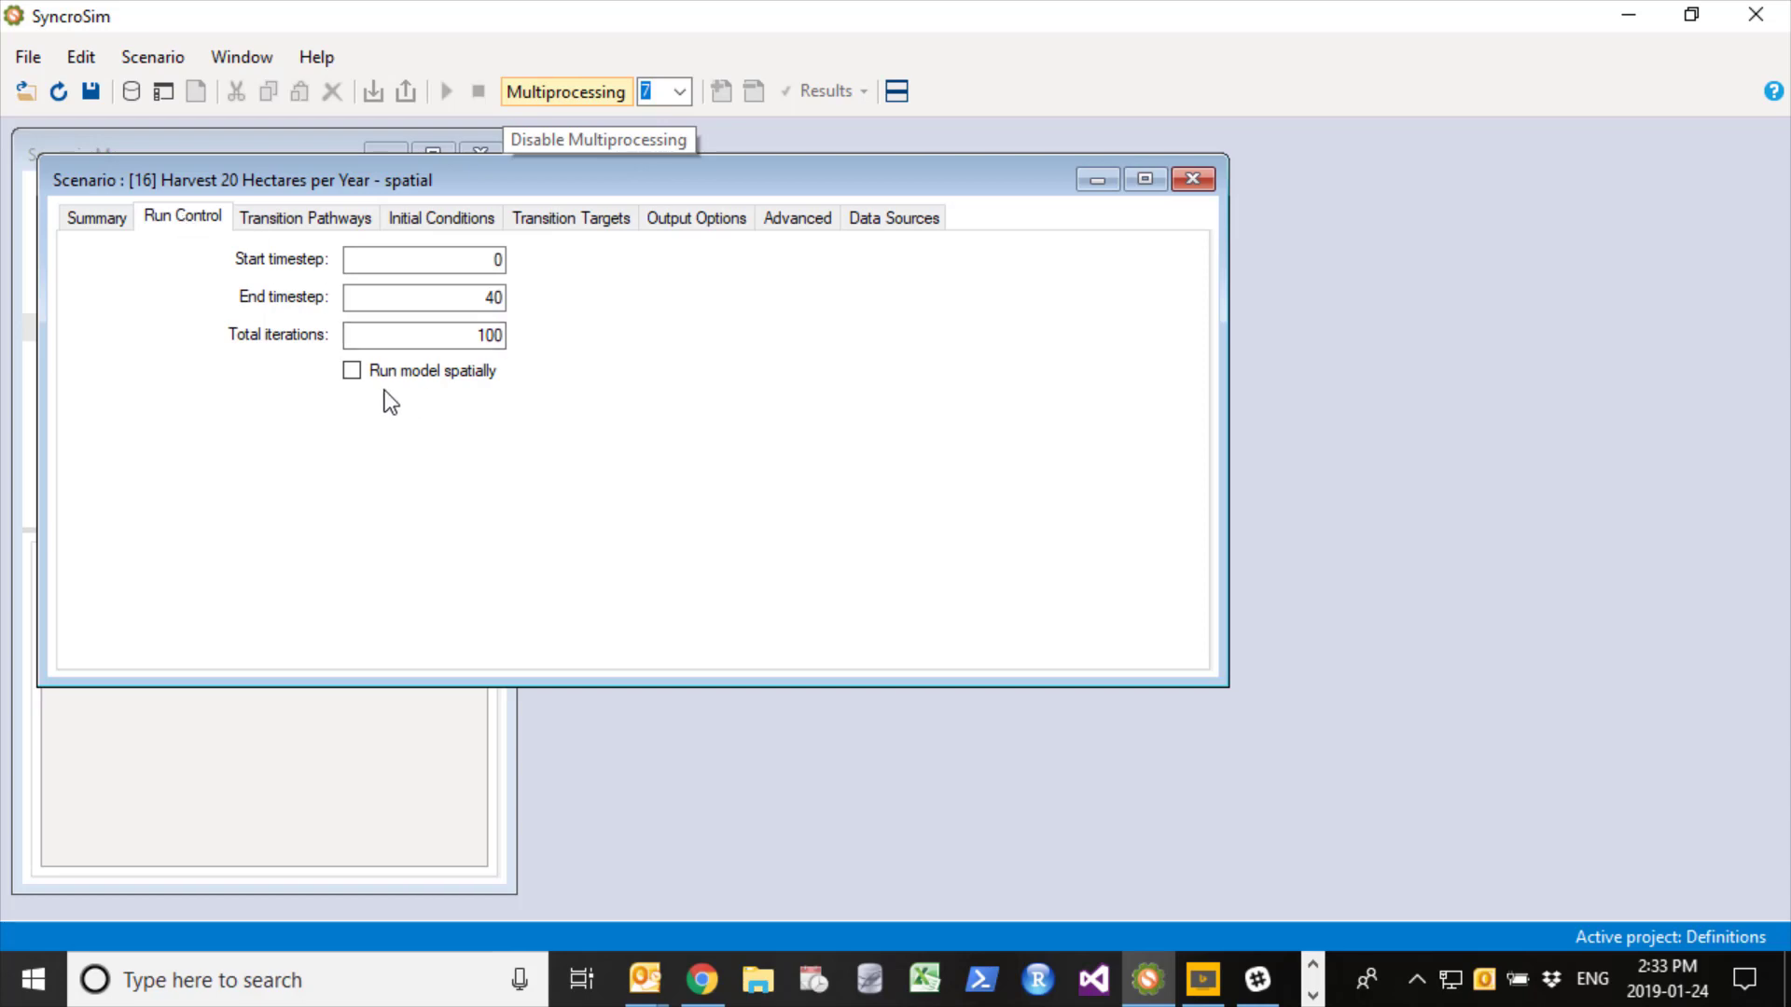
left_click(353, 372)
- Review the spatial scenario's transition pathways, initial conditions and transition targets
left_click(318, 224)
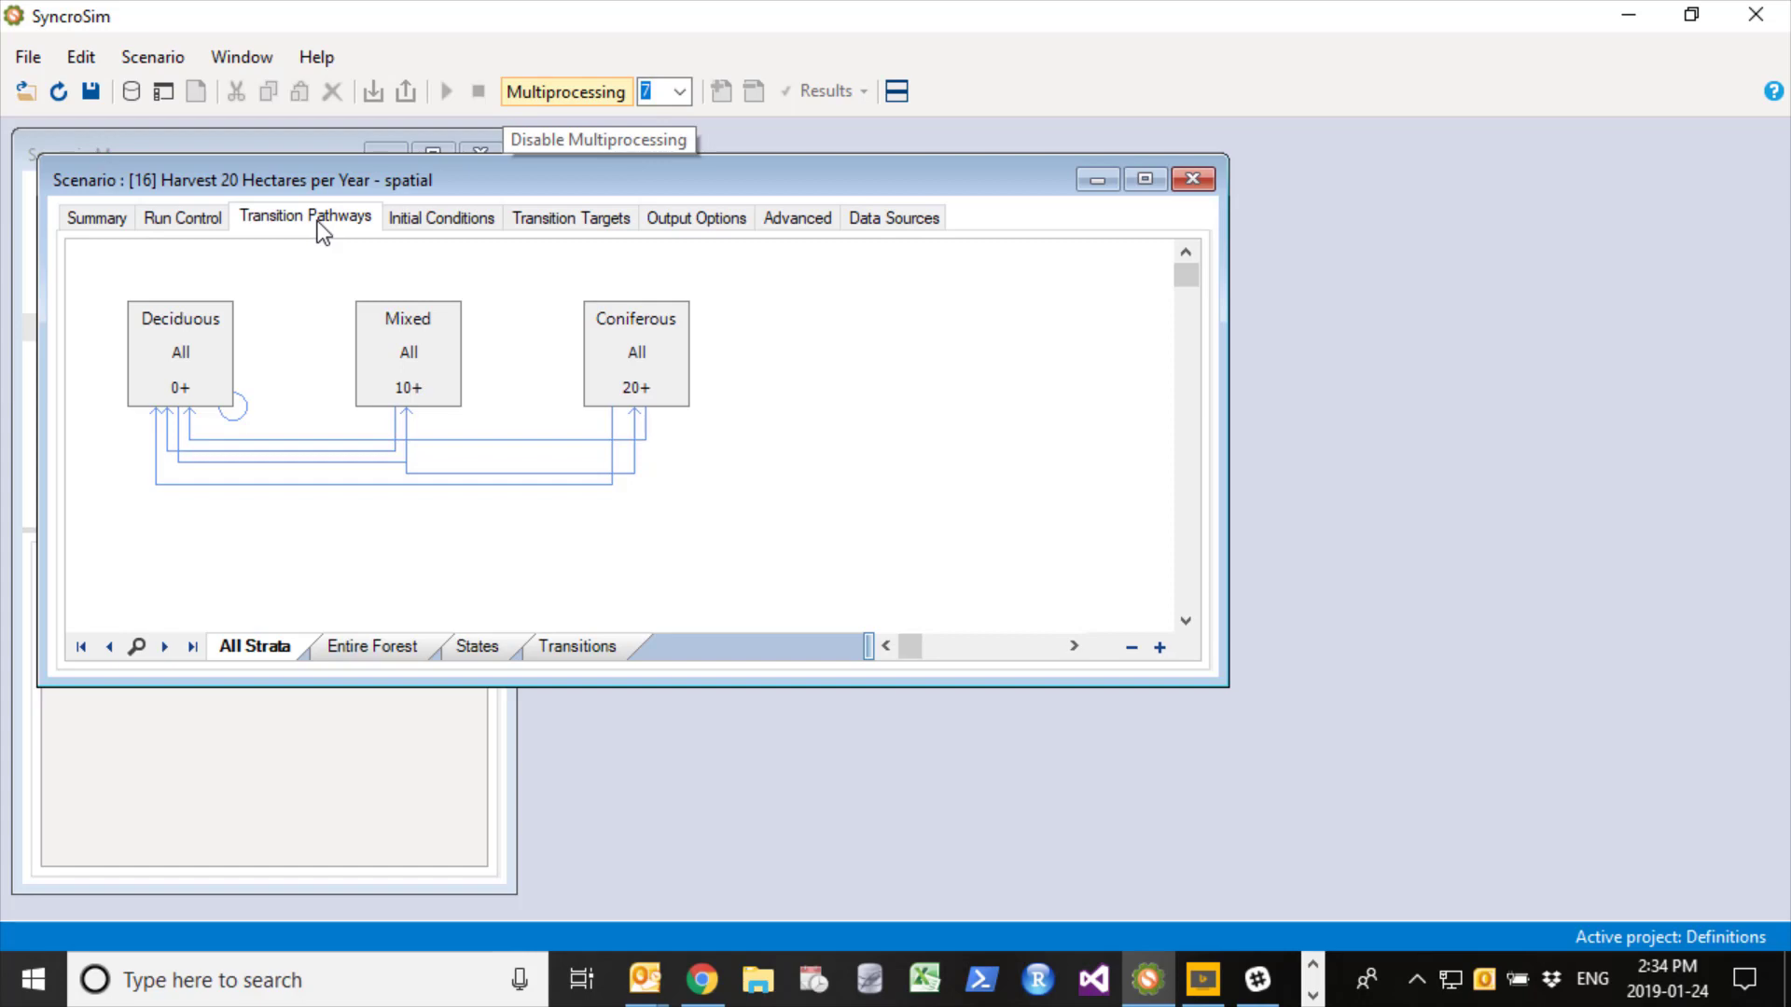
left_click(418, 224)
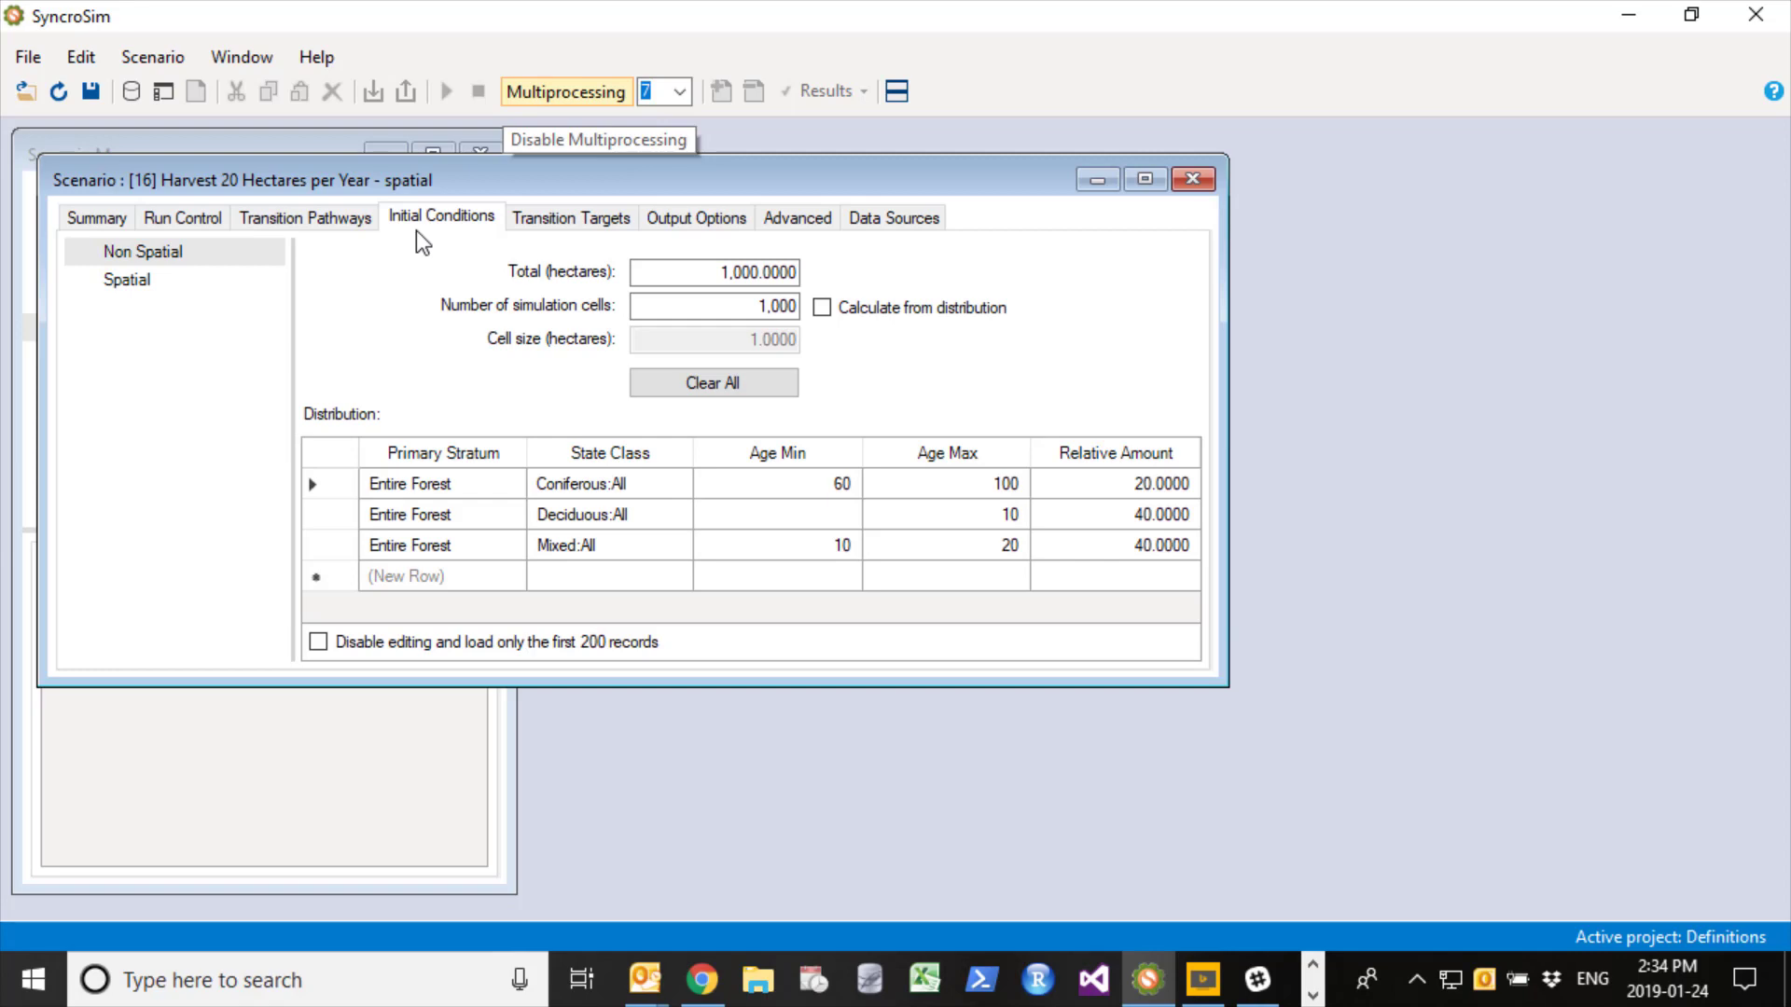
left_click(627, 217)
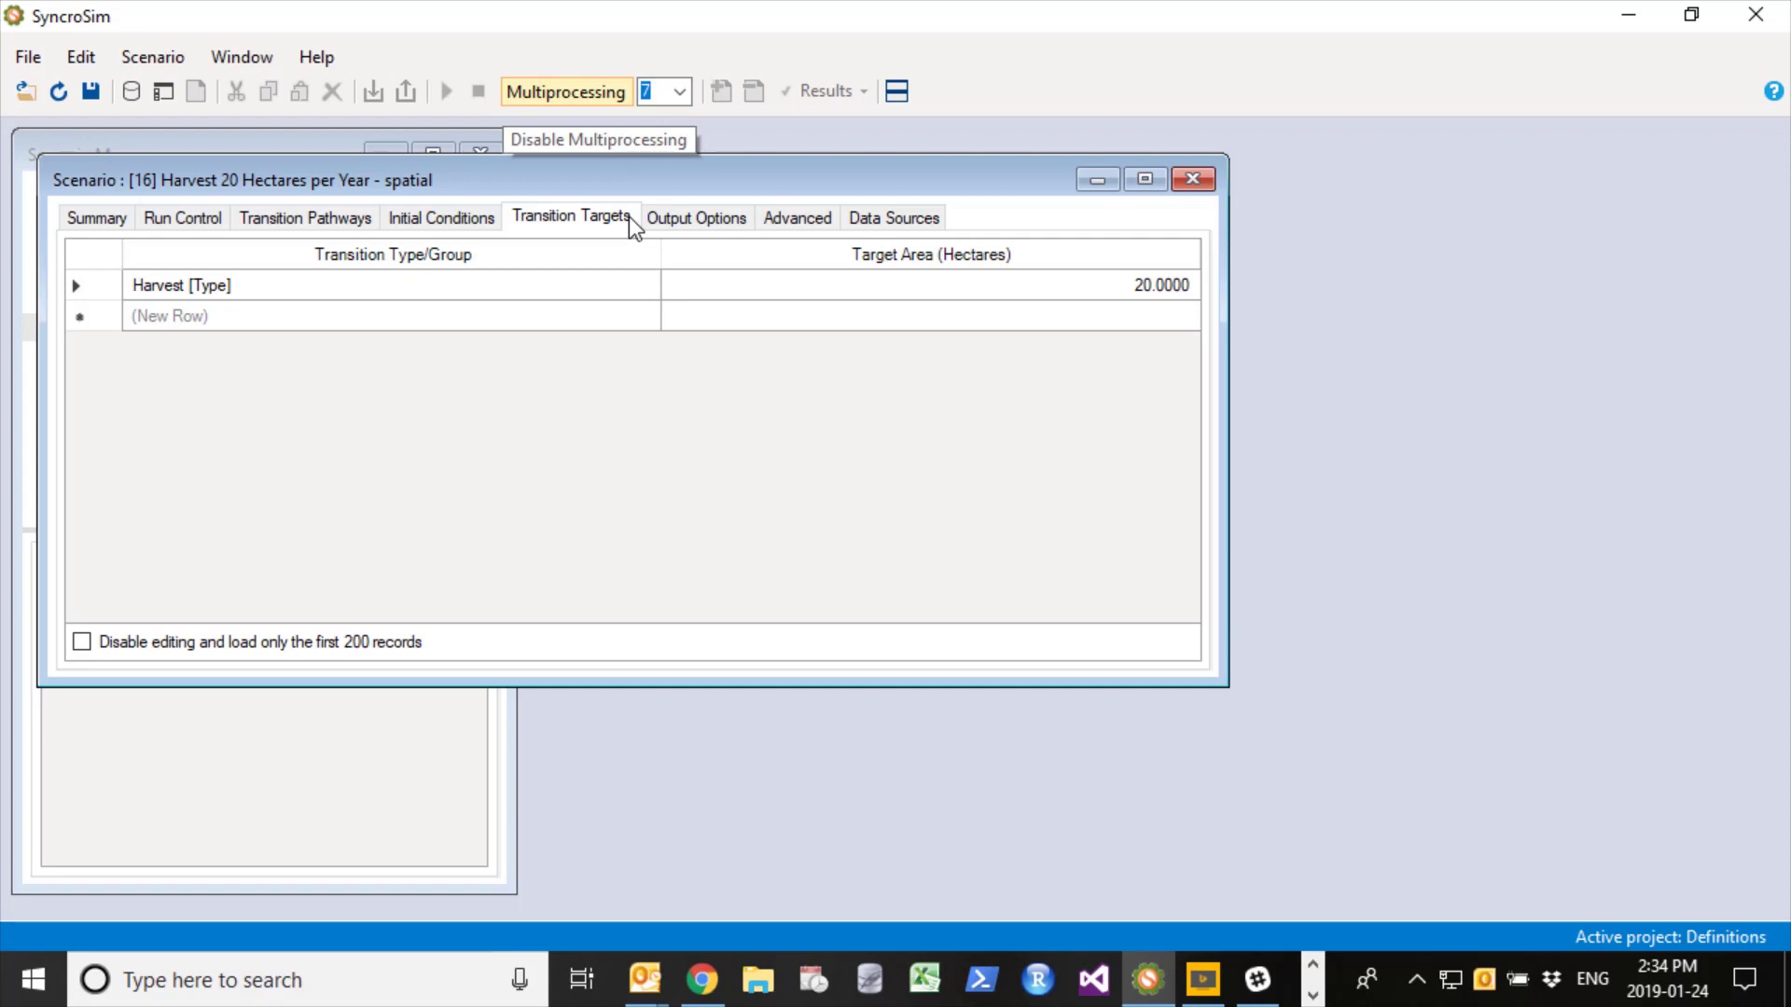
- Enlarge the scenario's output options and enable tabular output of state classes and transitions every 1 timestep
left_click(685, 213)
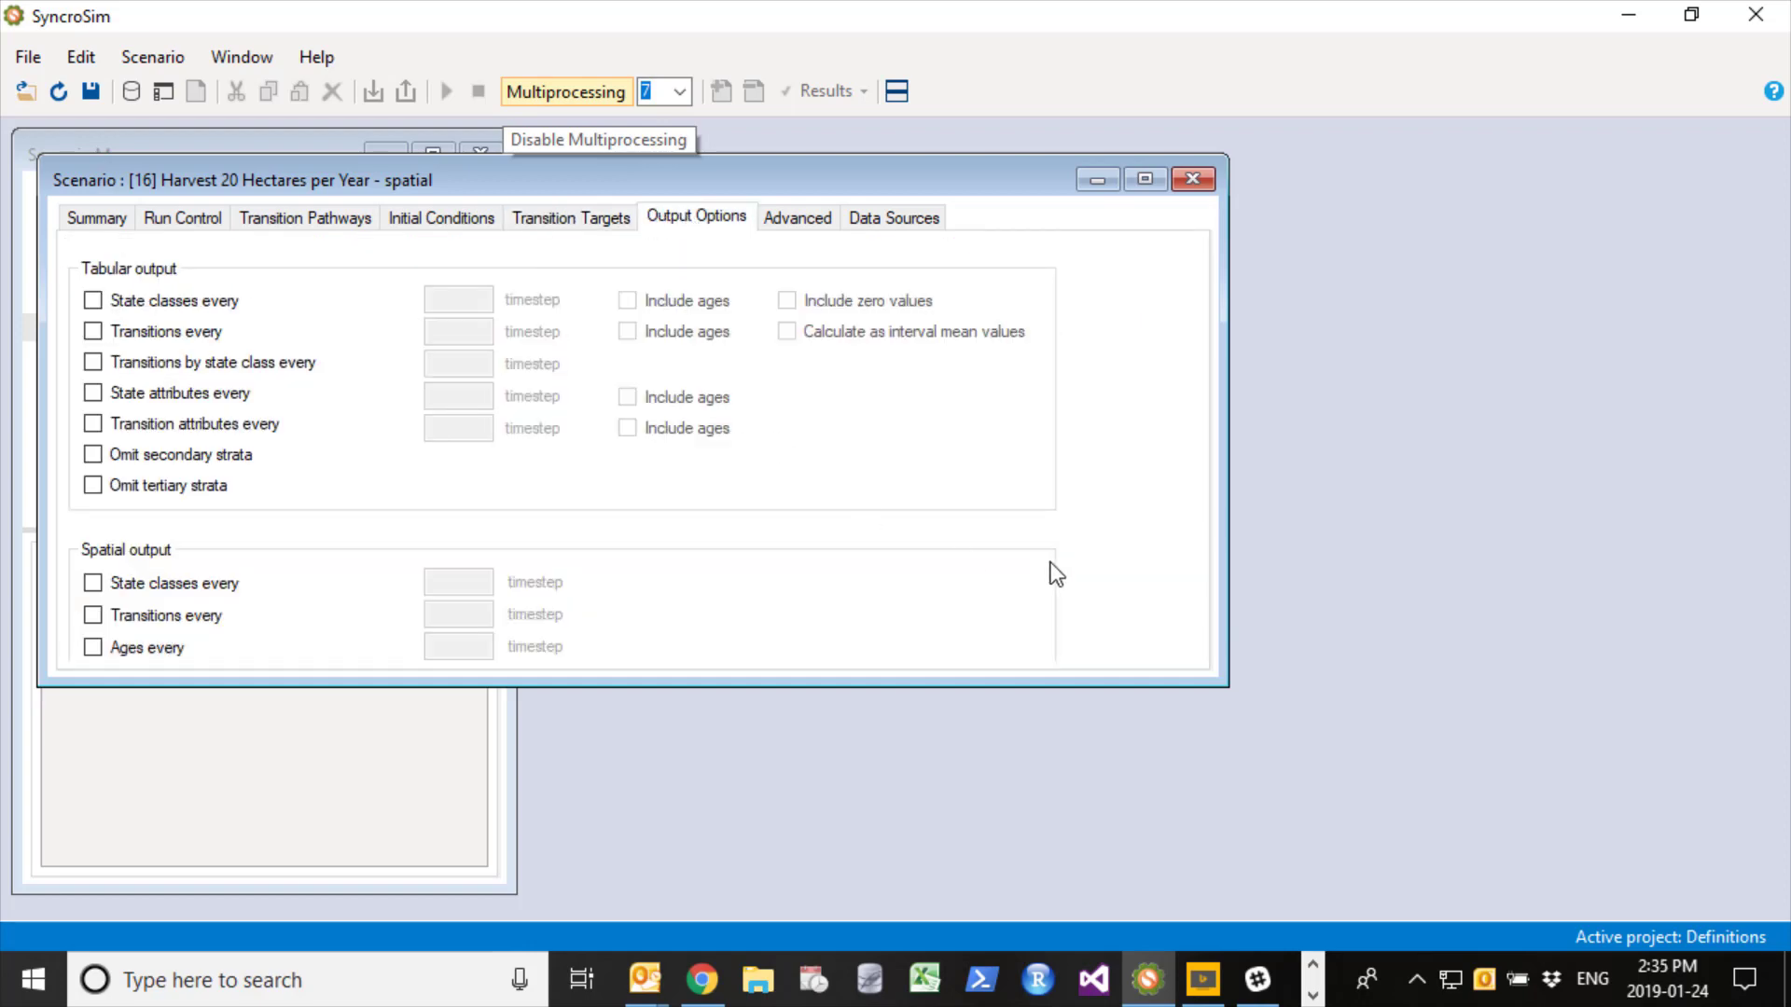
left_click_drag(1228, 686, 1412, 867)
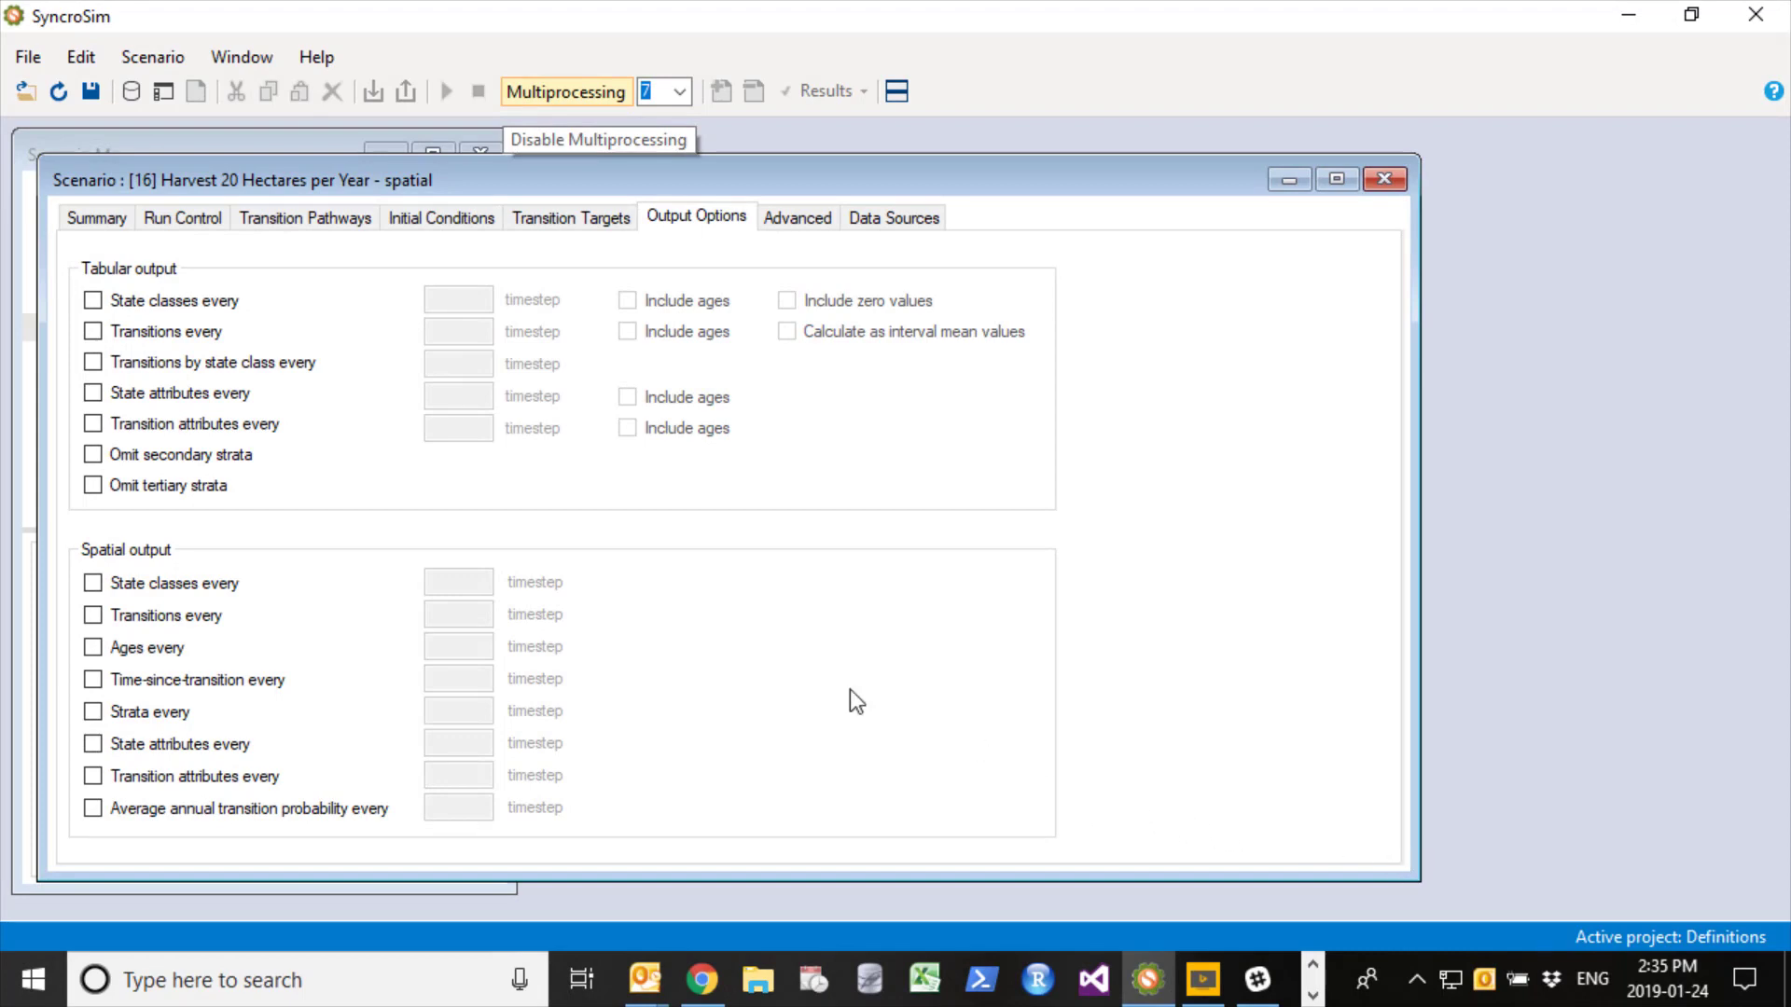
left_click(93, 303)
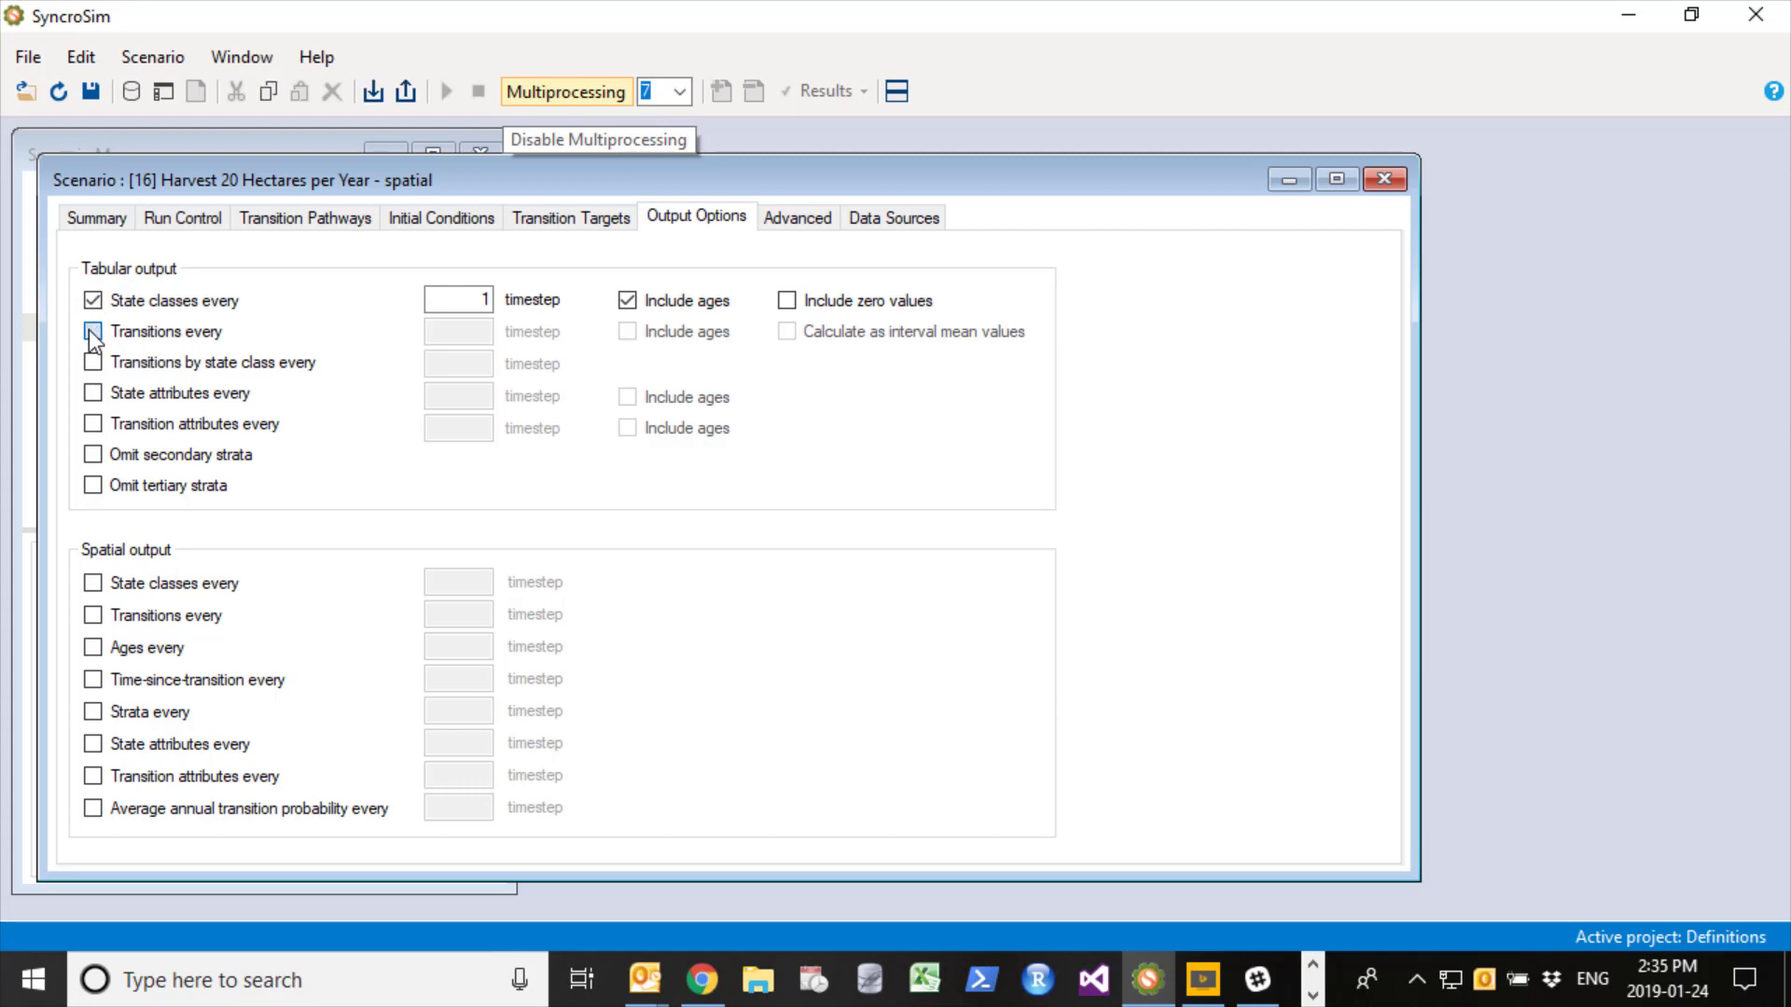
left_click(89, 330)
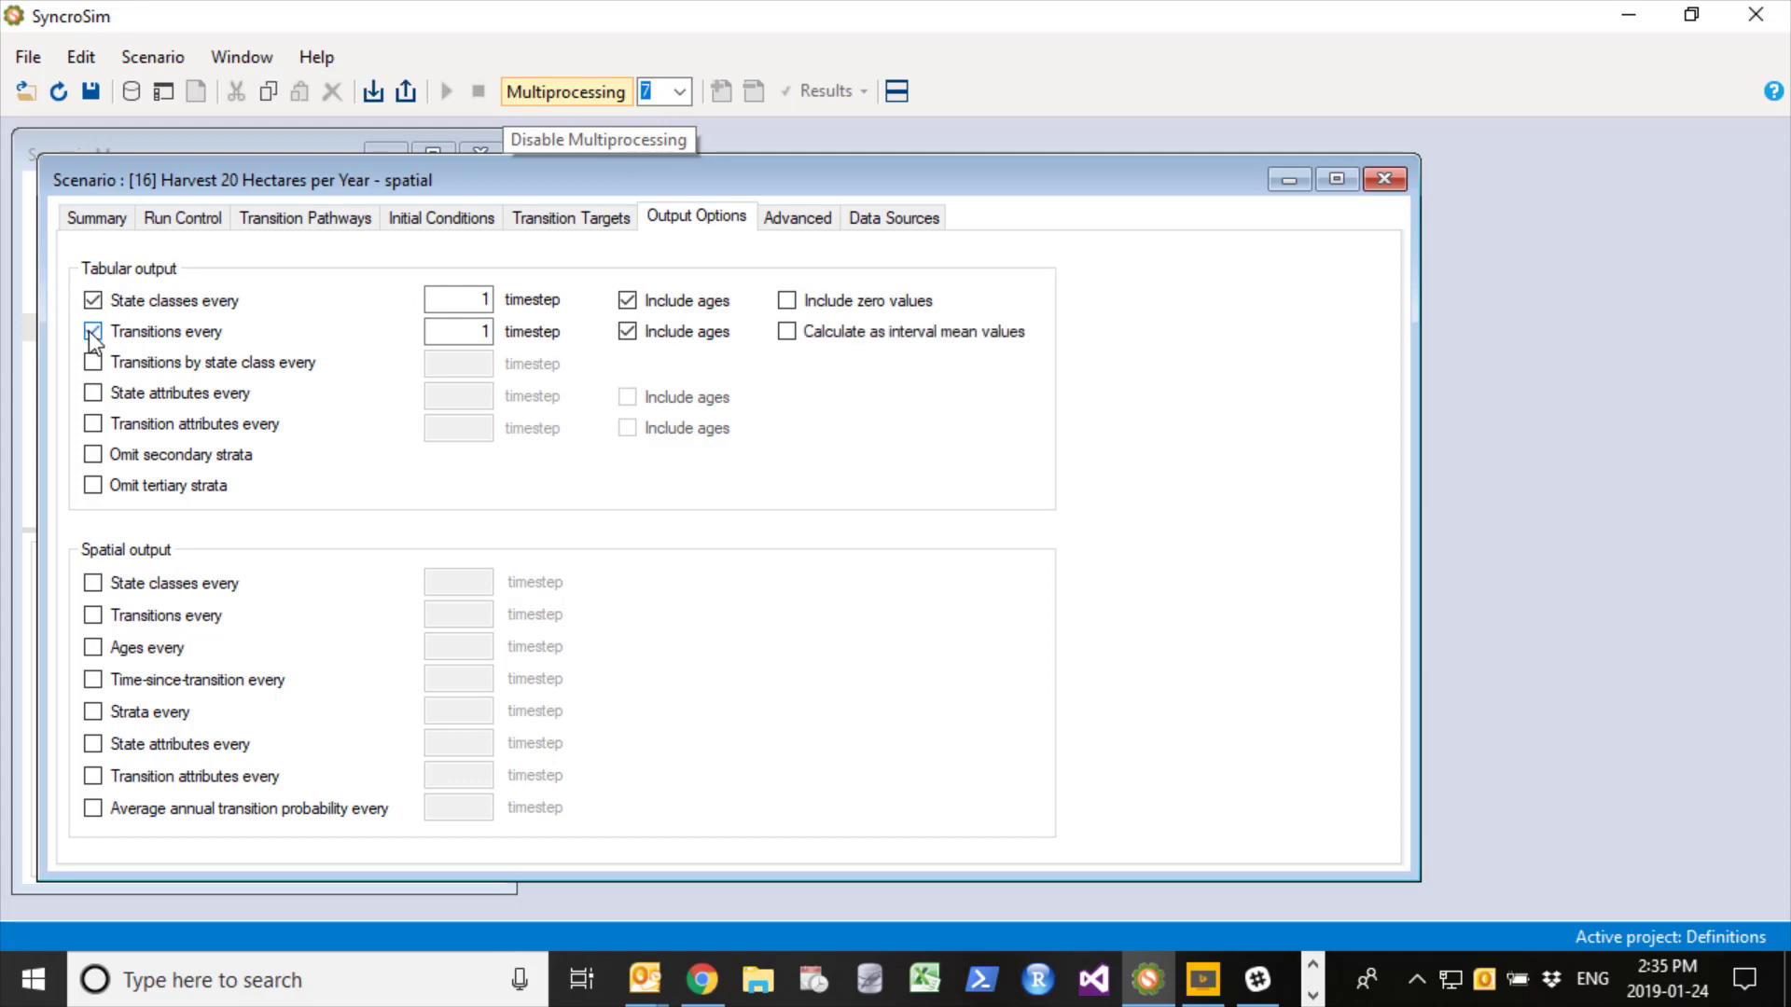
- Enable spatial output of state classes, transitions and ages every 1 timestep, and close the scenario properties
left_click(92, 584)
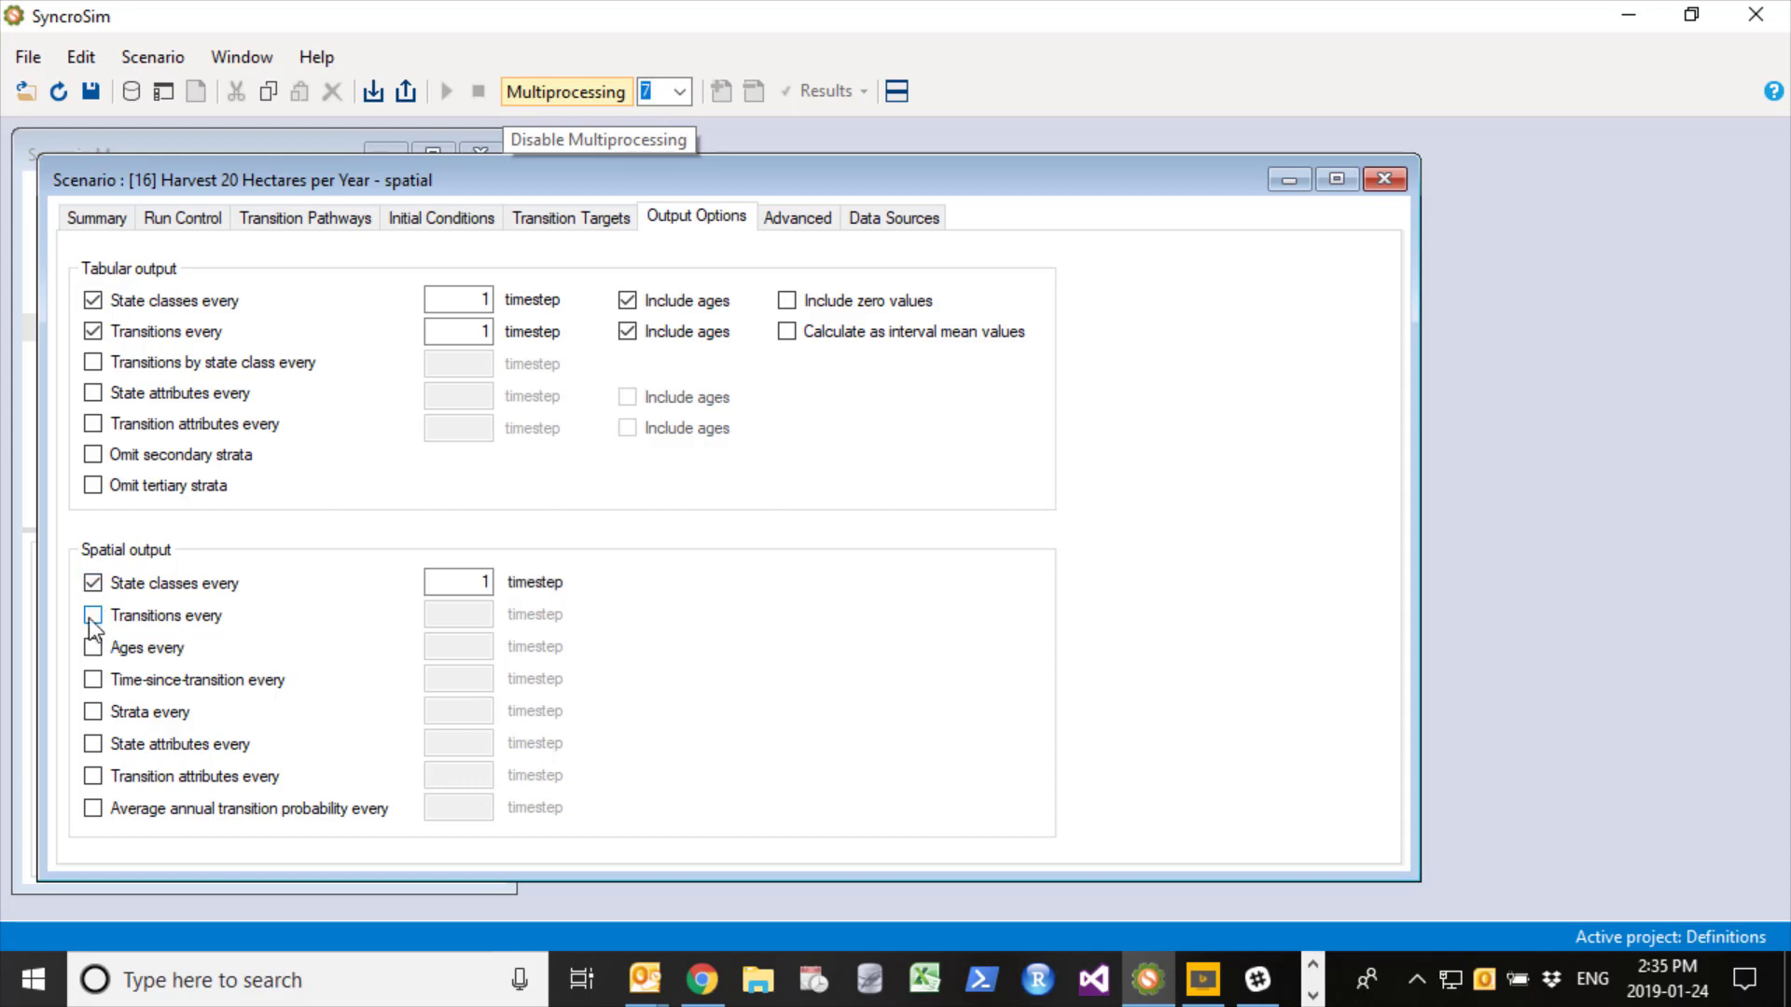
left_click(92, 615)
left_click(93, 648)
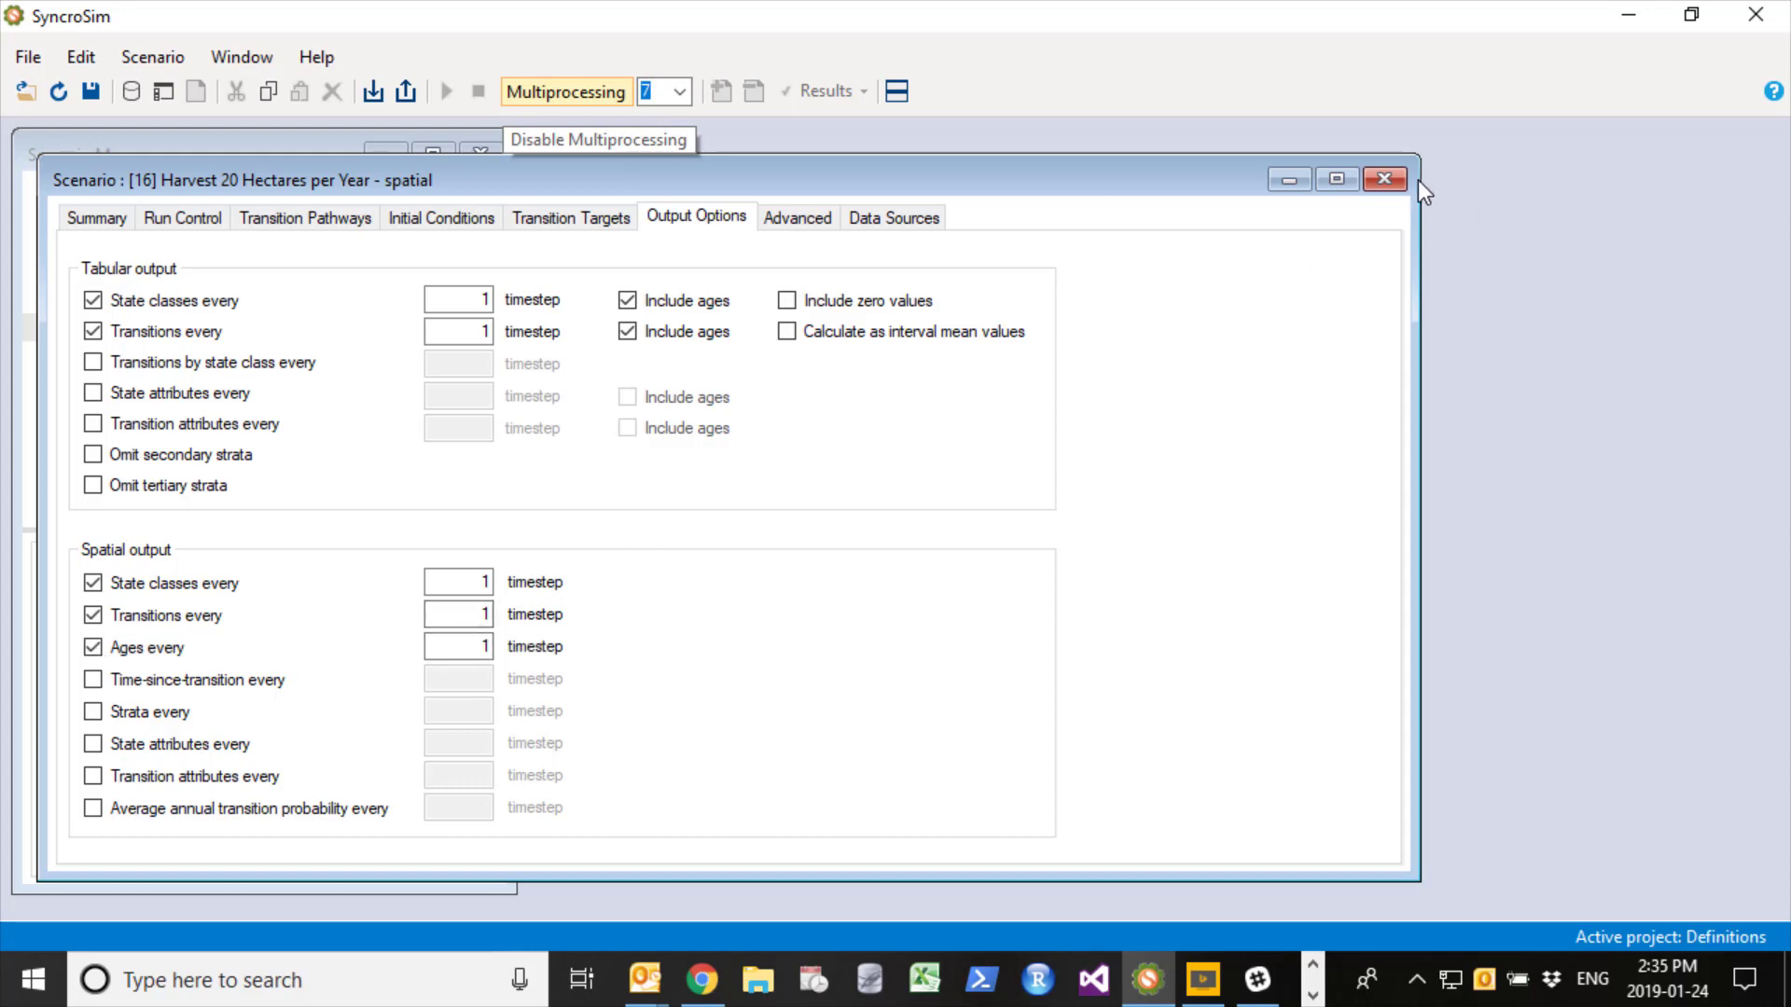
left_click(1385, 179)
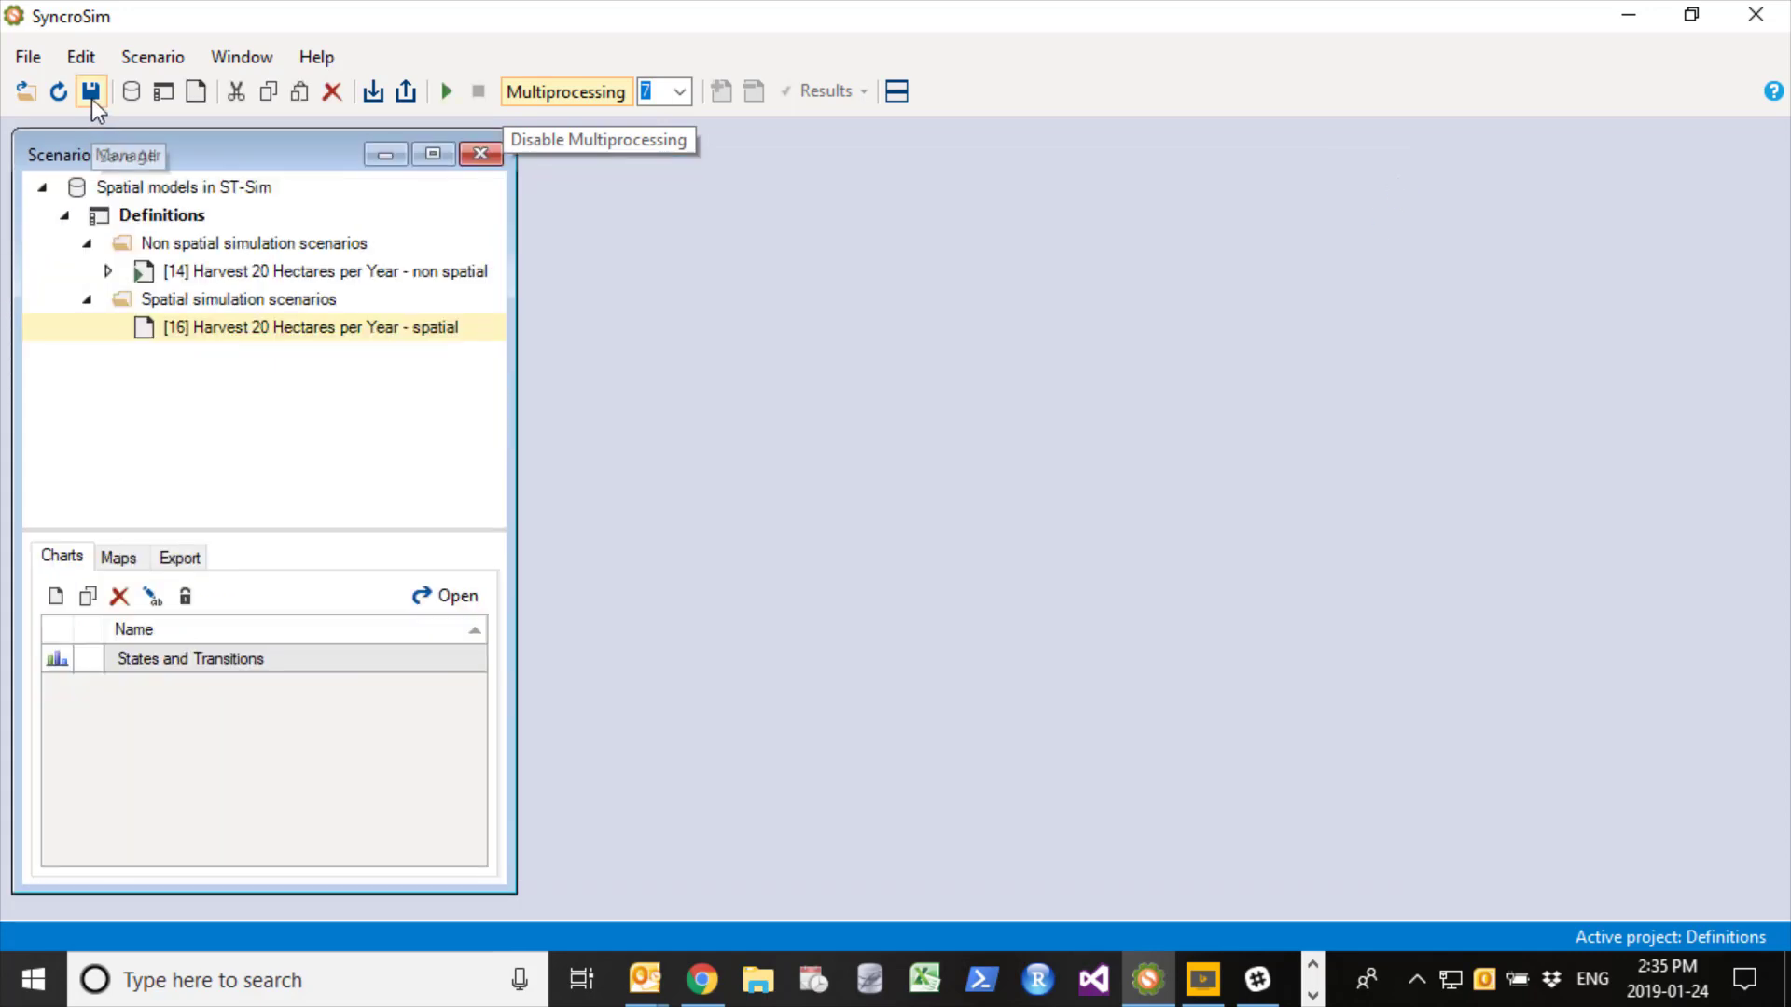
- Save all library changes and run the Harvest 20 Hectares per Year - spatial scenario, closing the run monitor when done
left_click(36, 62)
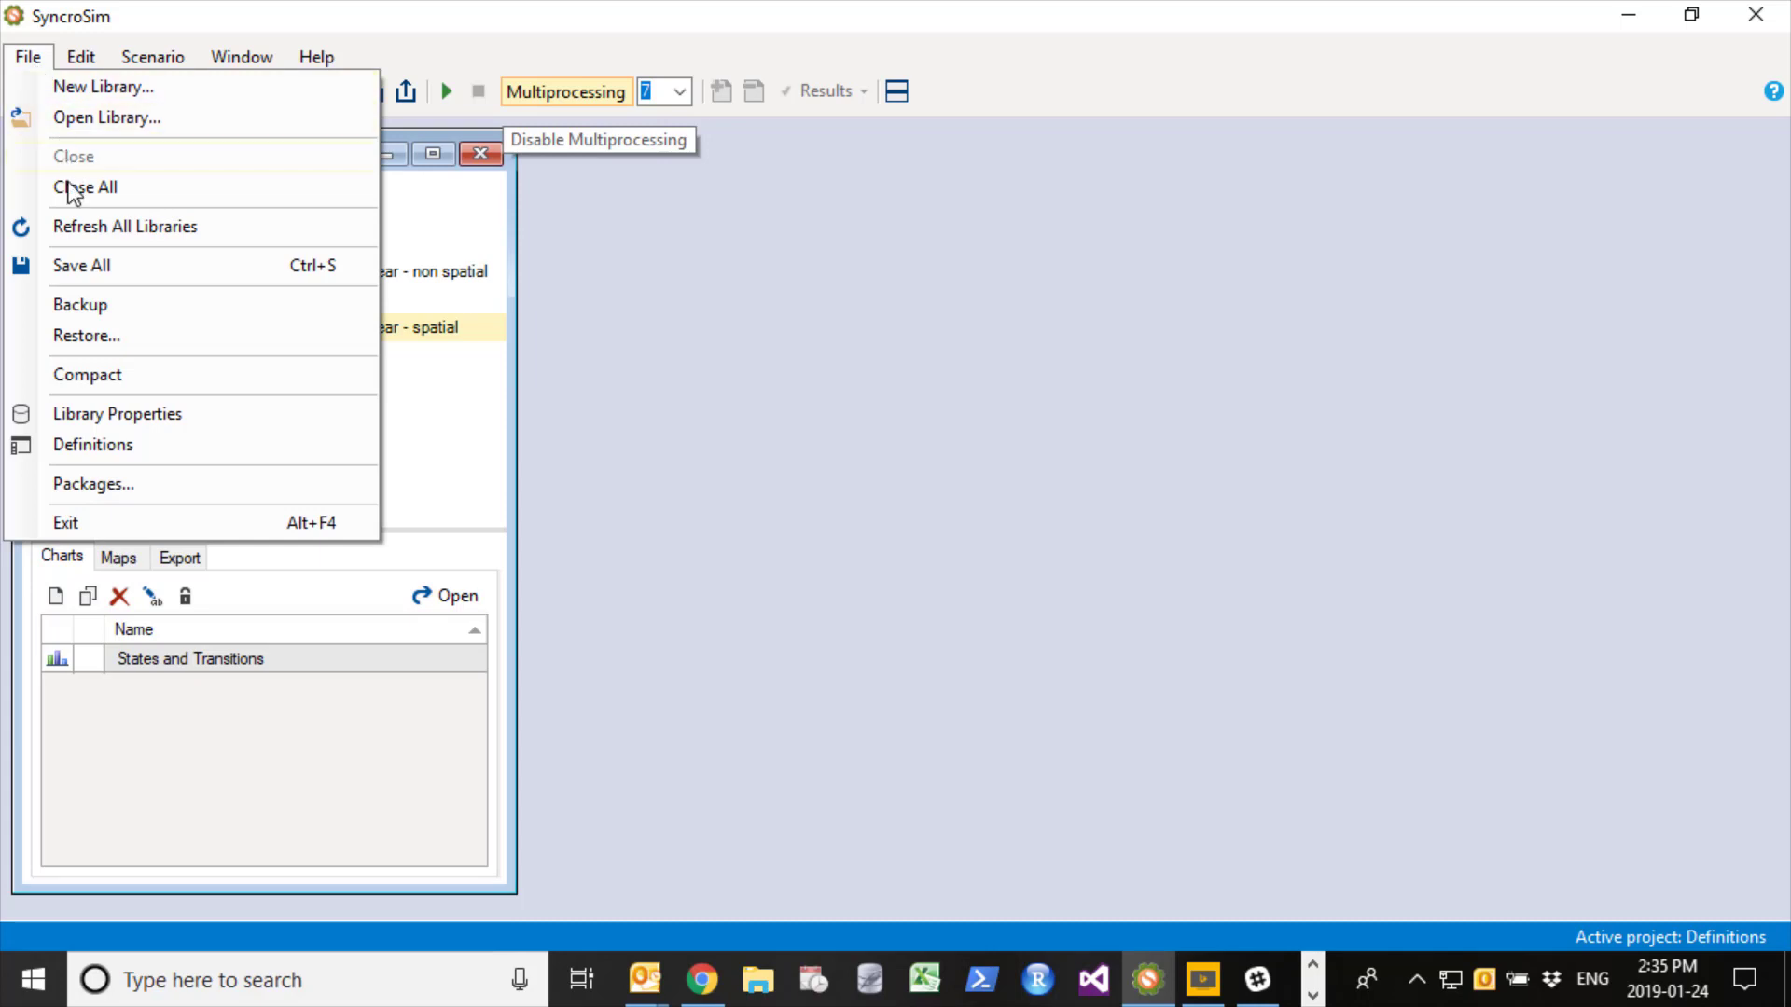
left_click(75, 265)
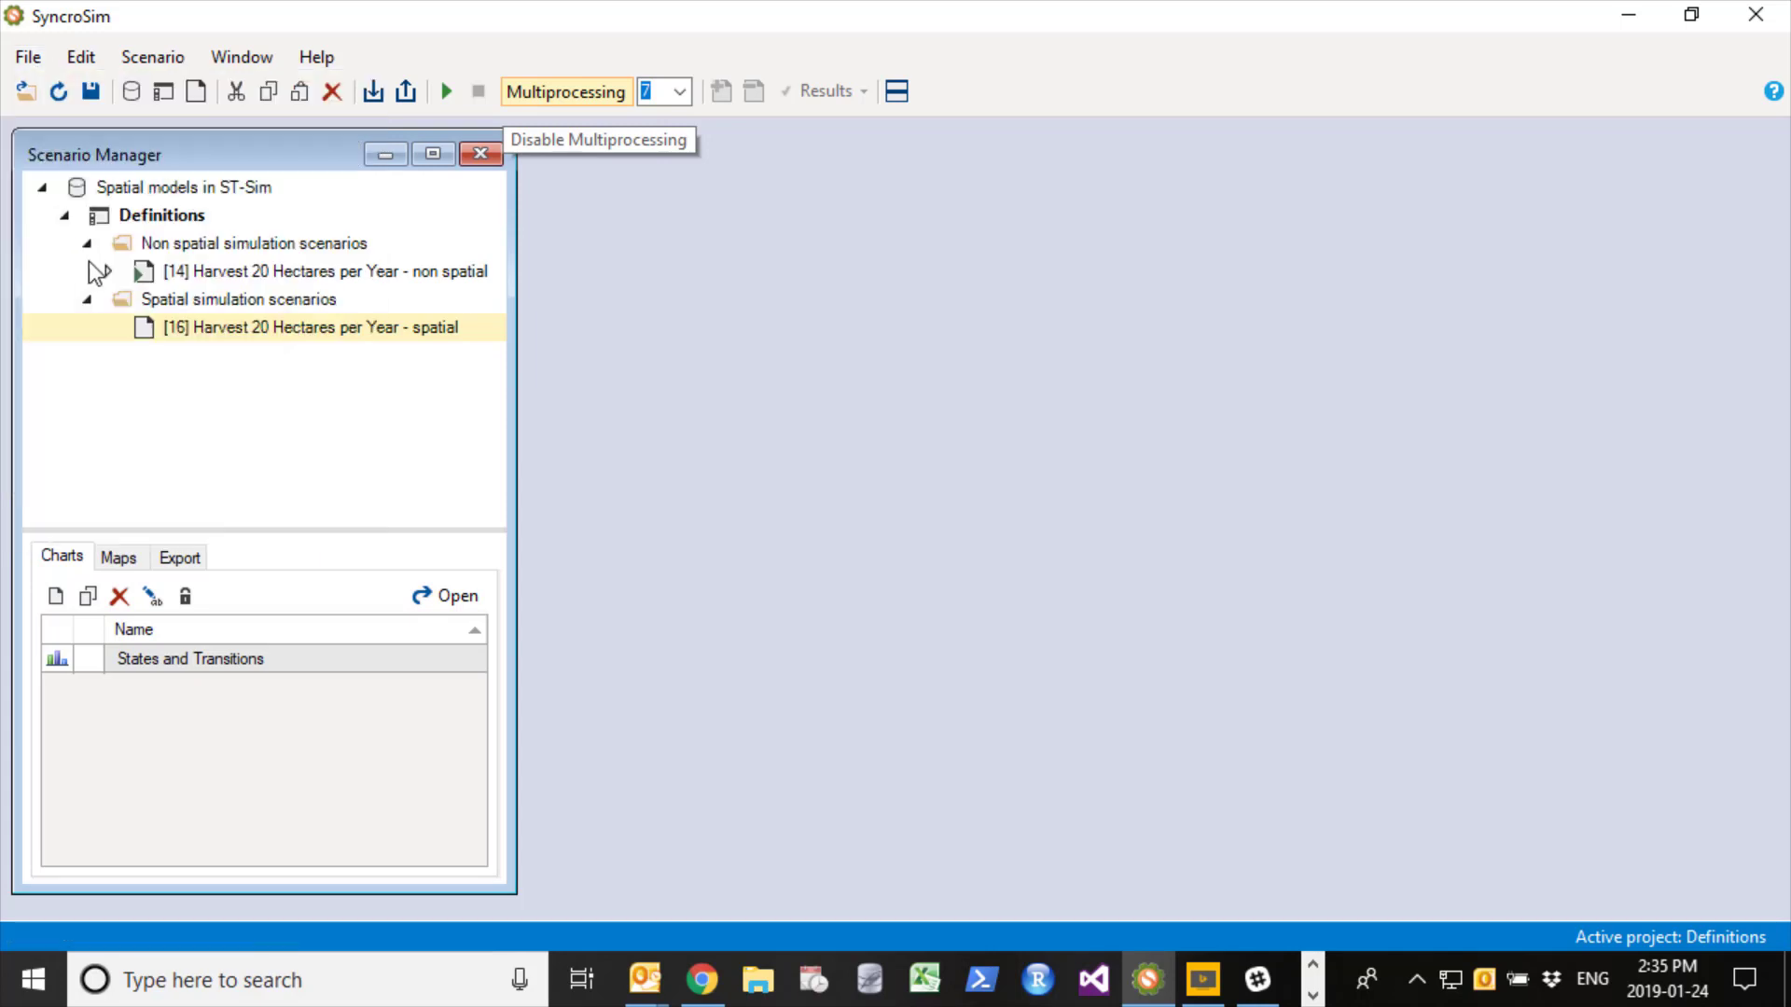
right_click(296, 334)
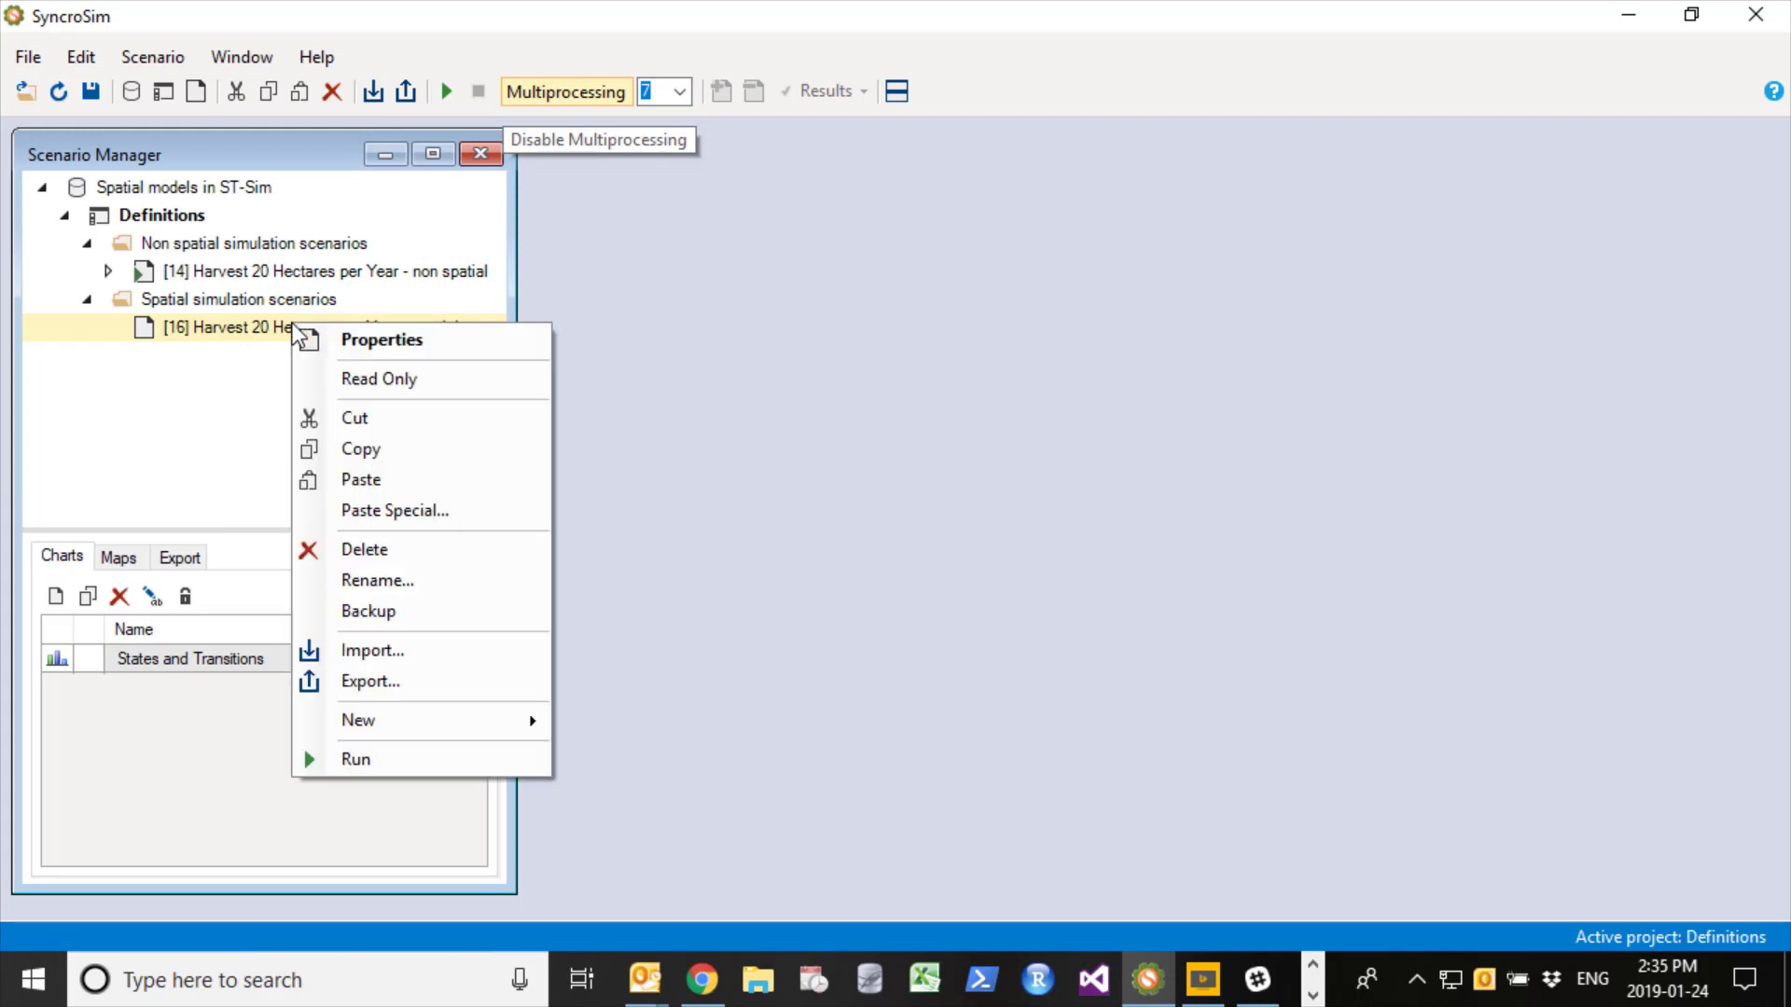
left_click(377, 752)
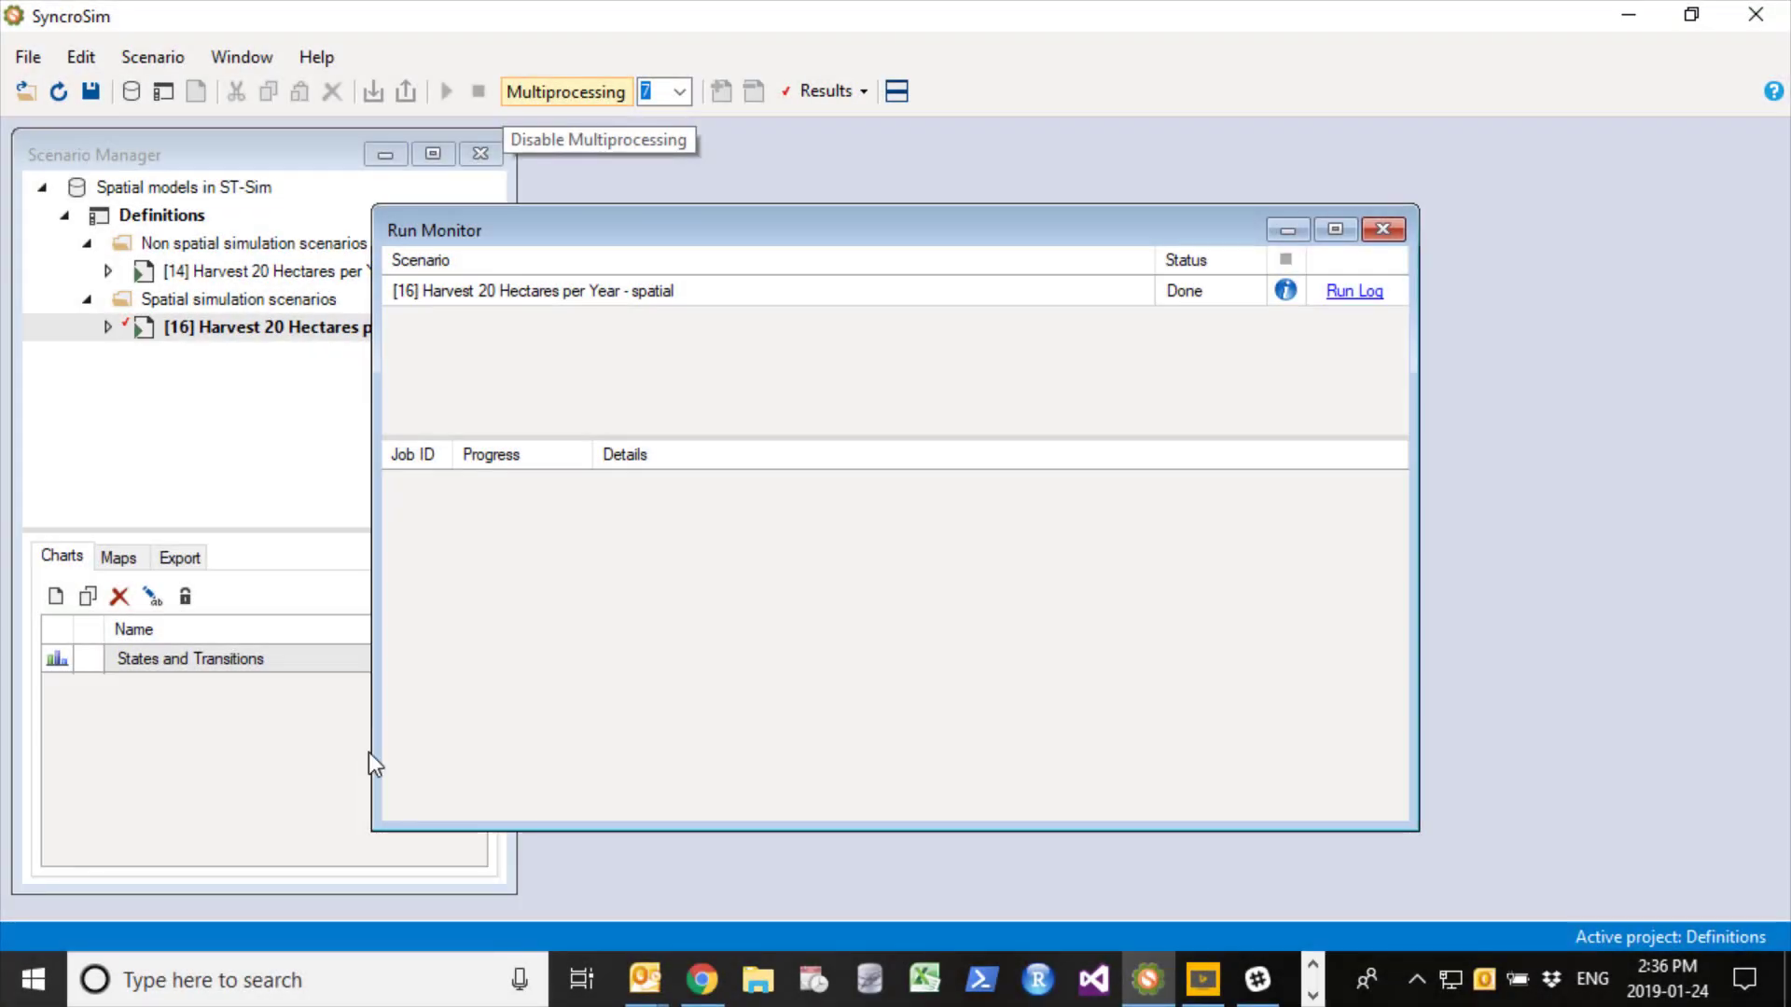
left_click(1382, 228)
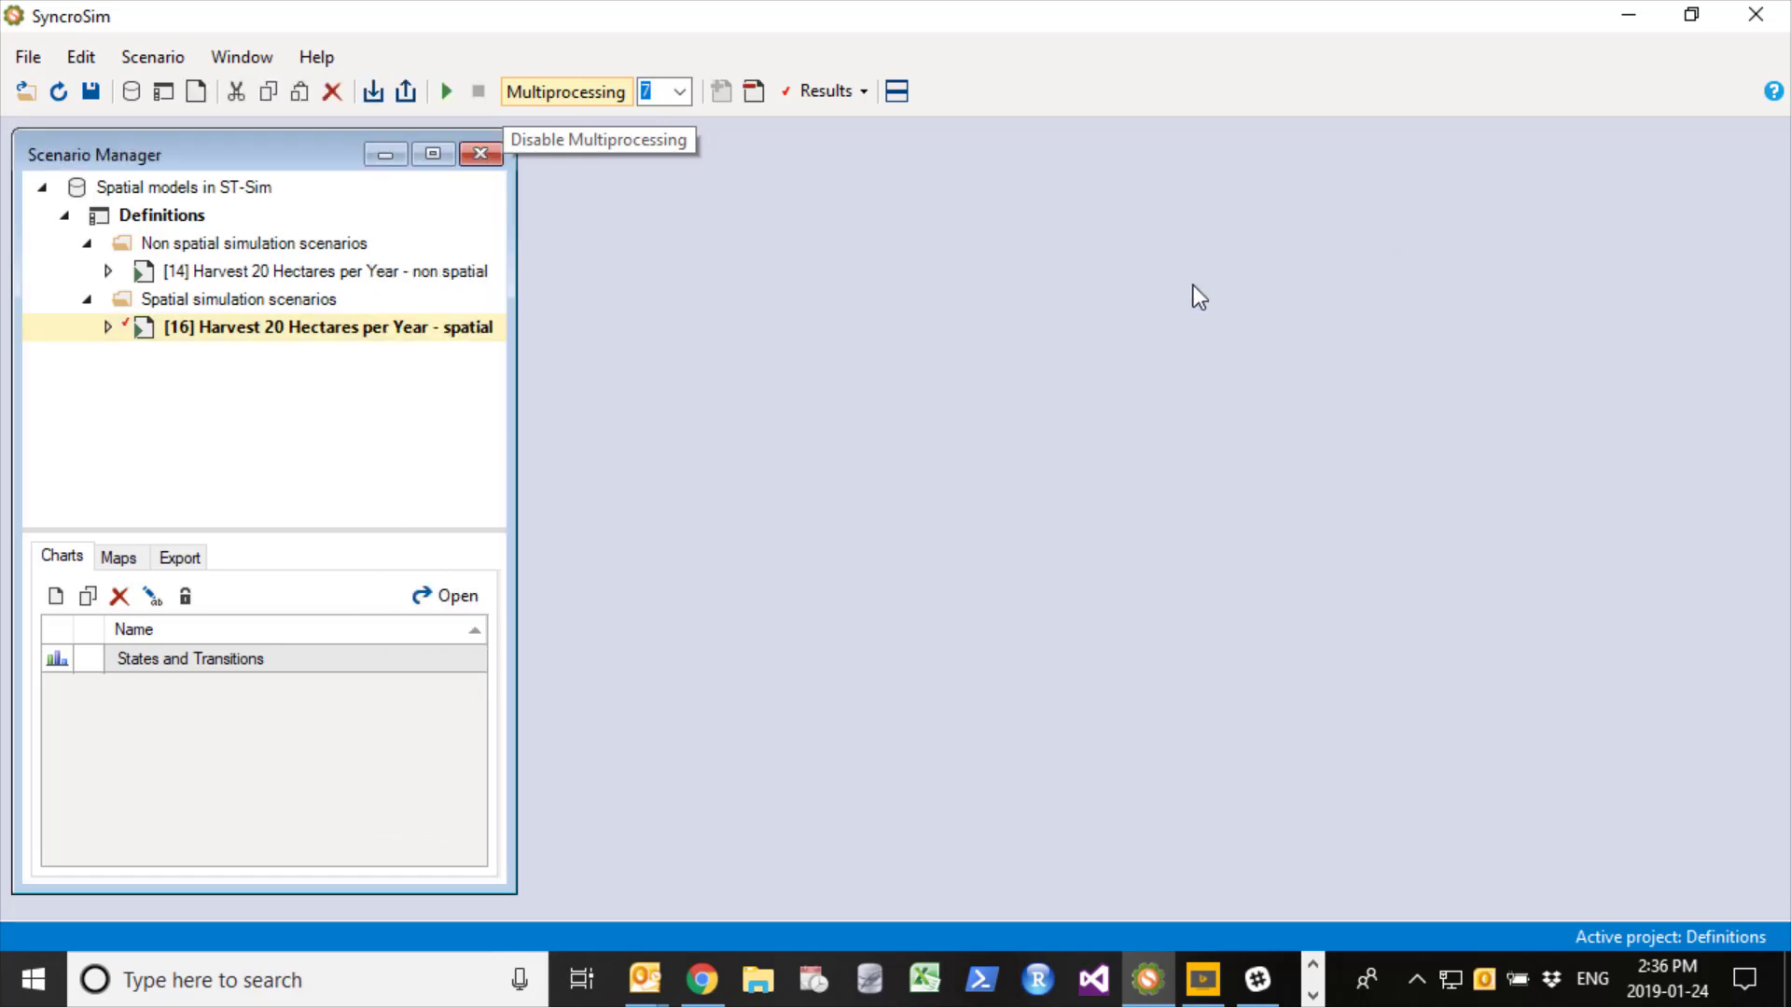
- Open the States and Transitions chart in a tiled window layout and add the non spatial scenario to the results for comparison
double_click(214, 660)
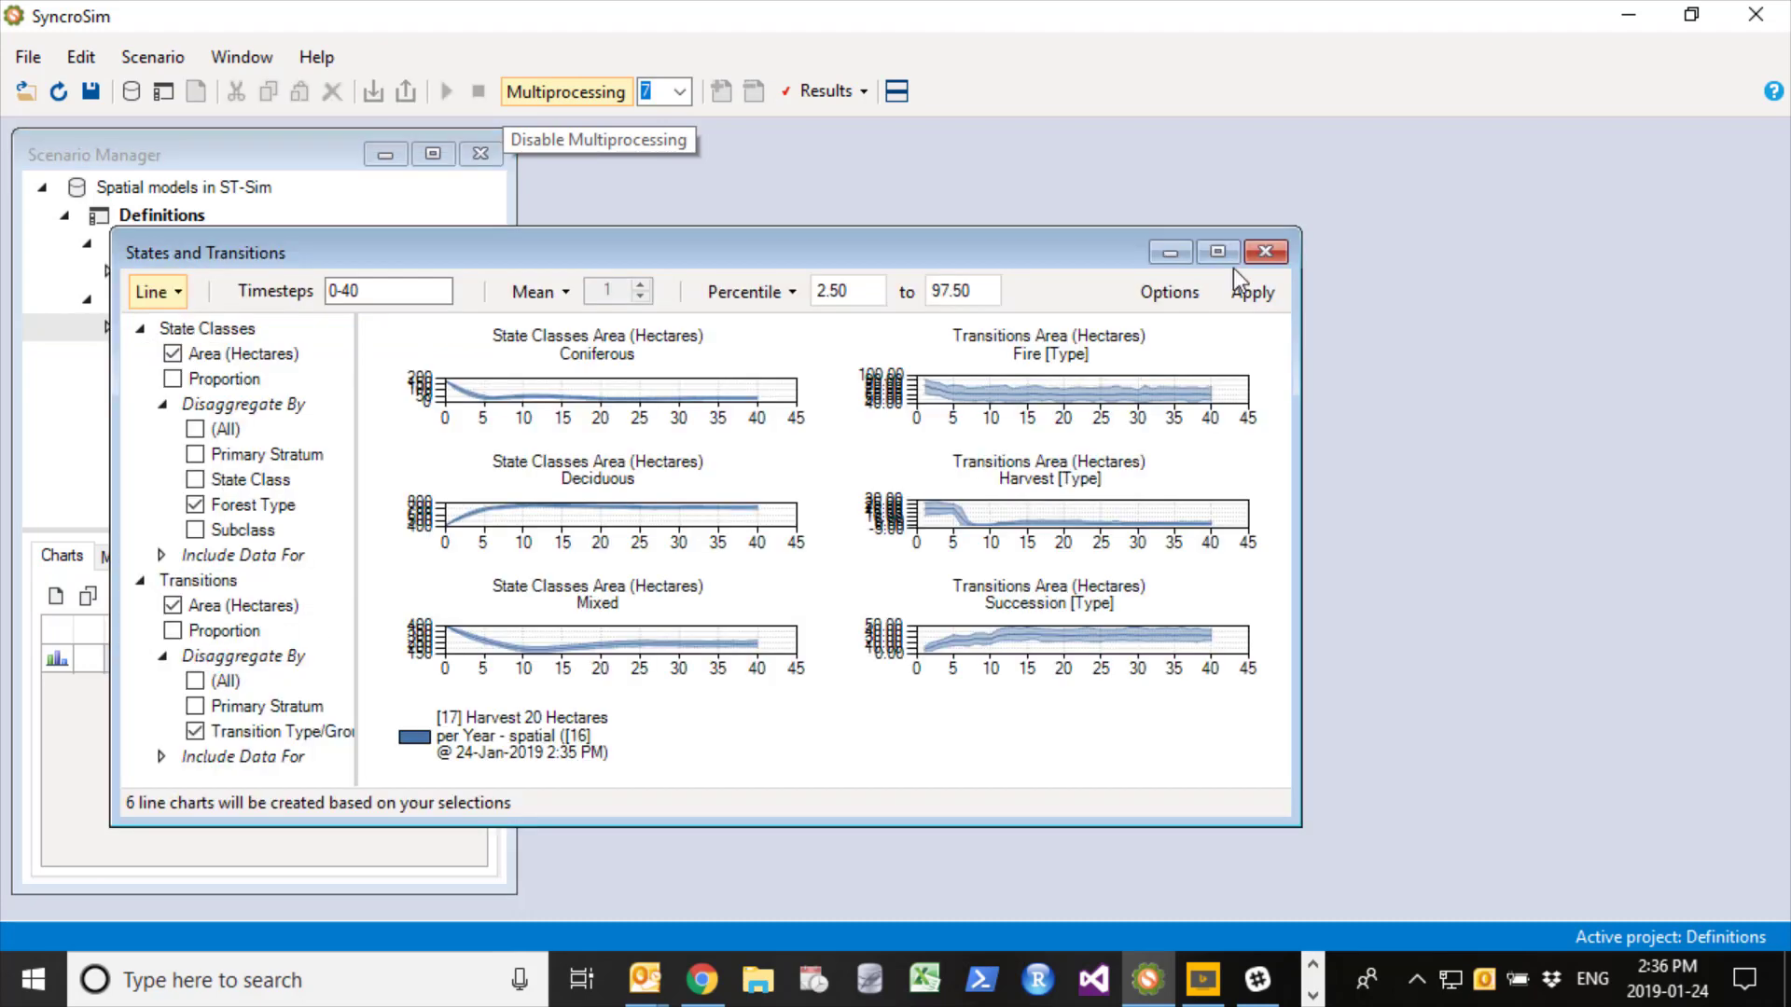
left_click(897, 91)
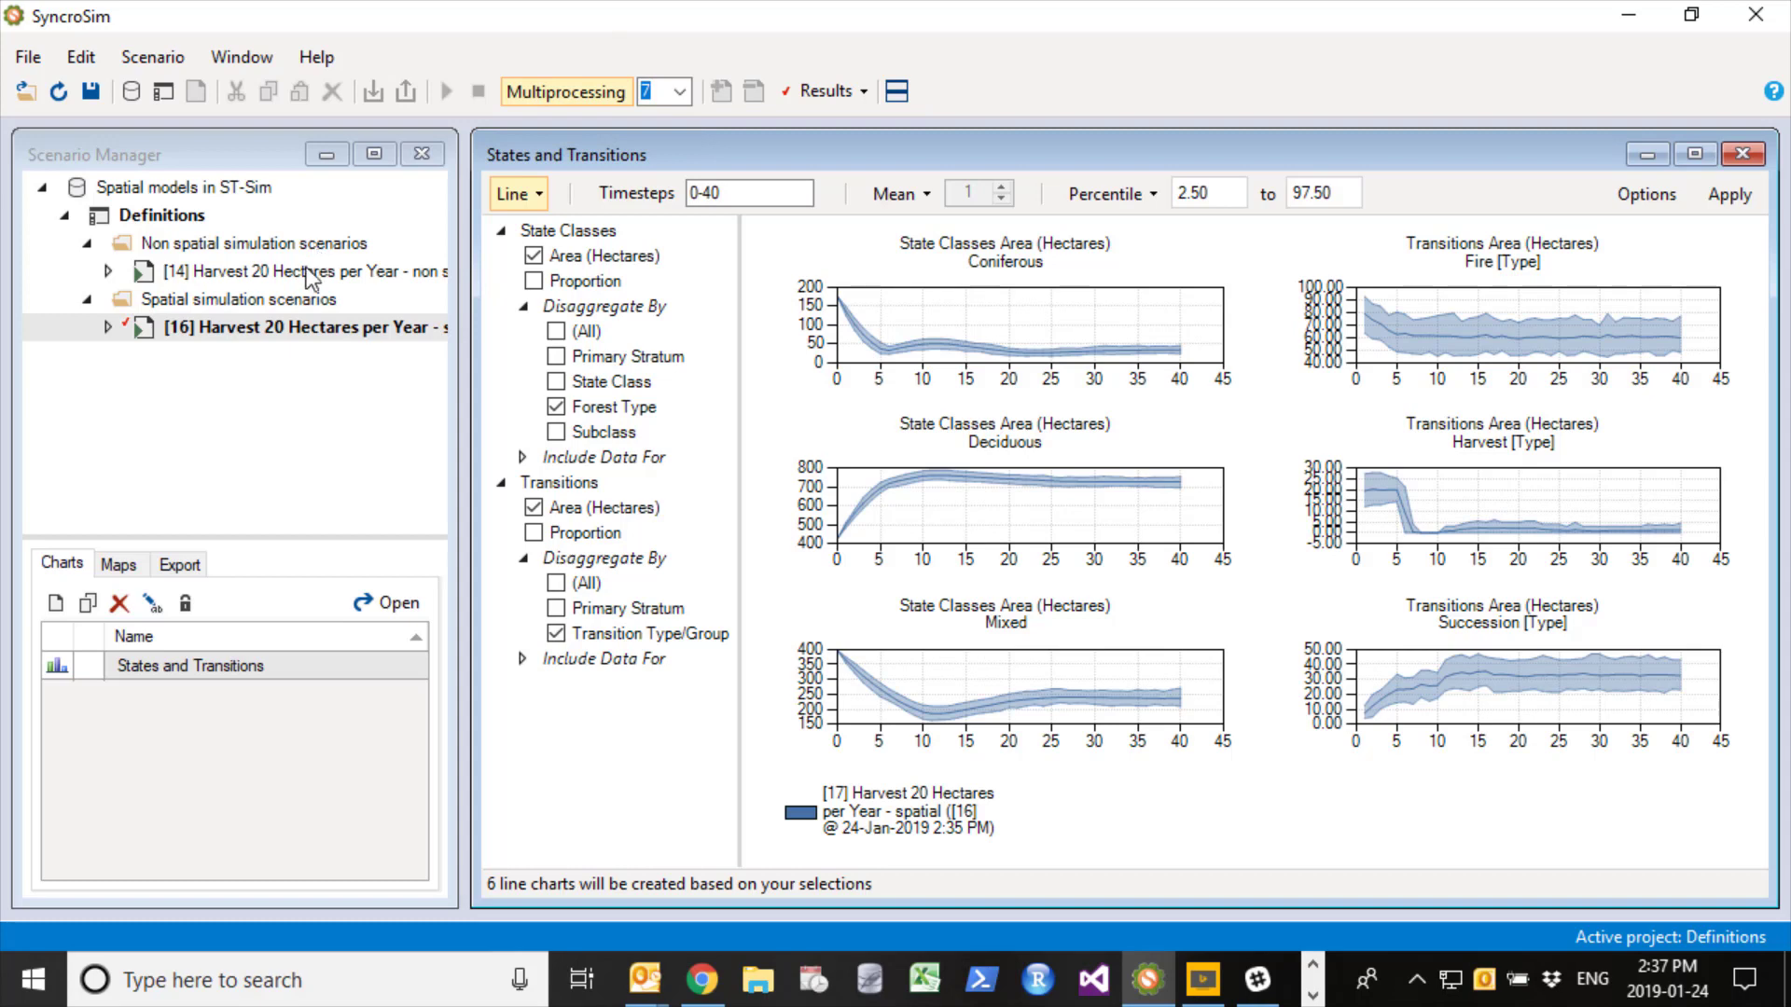
right_click(227, 271)
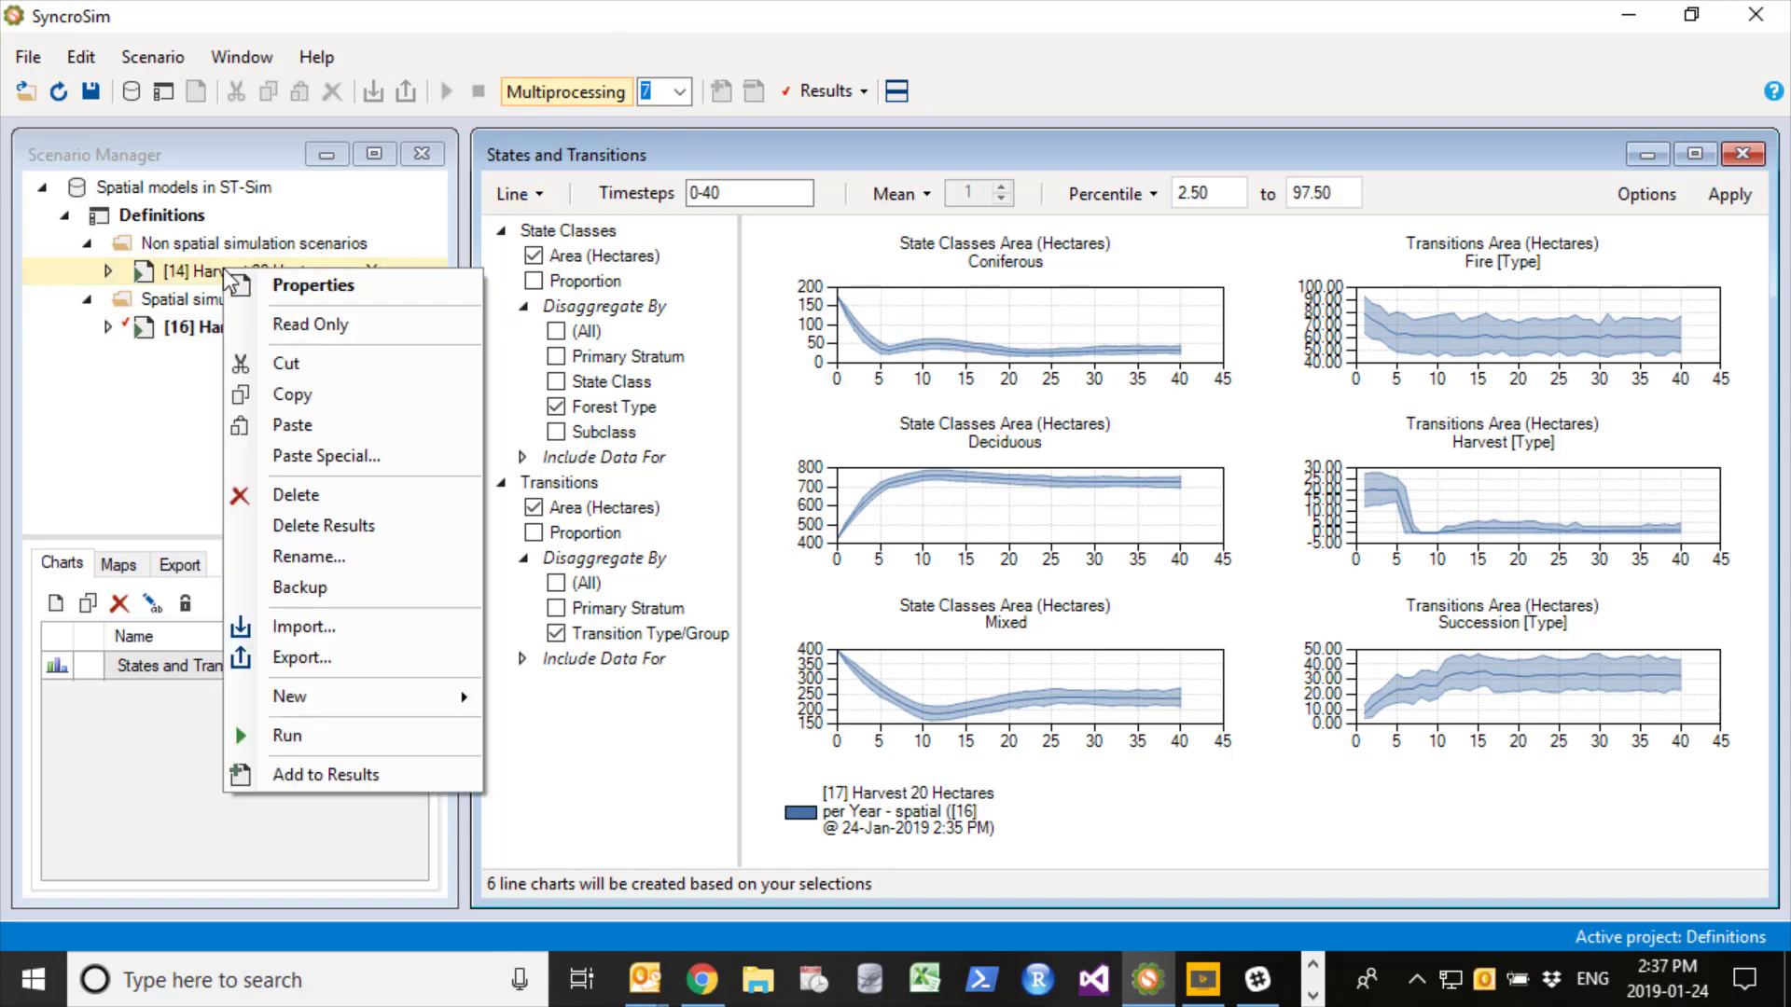
left_click(382, 786)
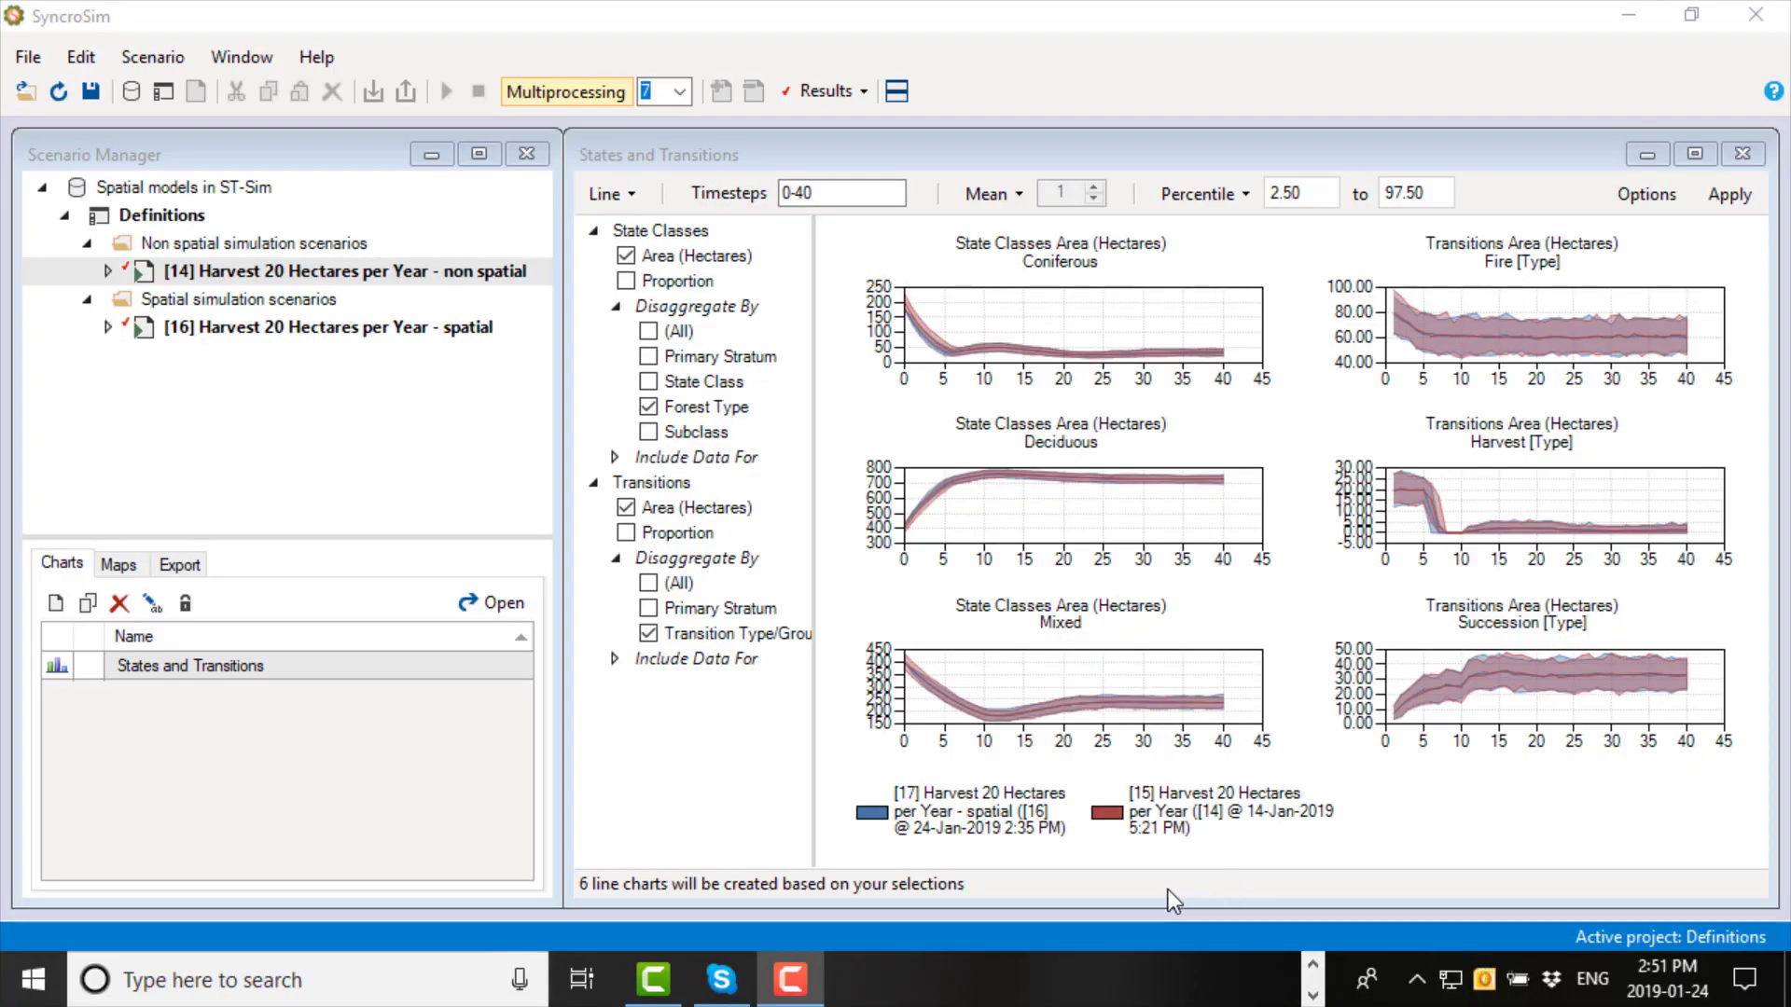
- Remove the non spatial scenario from the results and create a new map named "States and Ages"
right_click(273, 281)
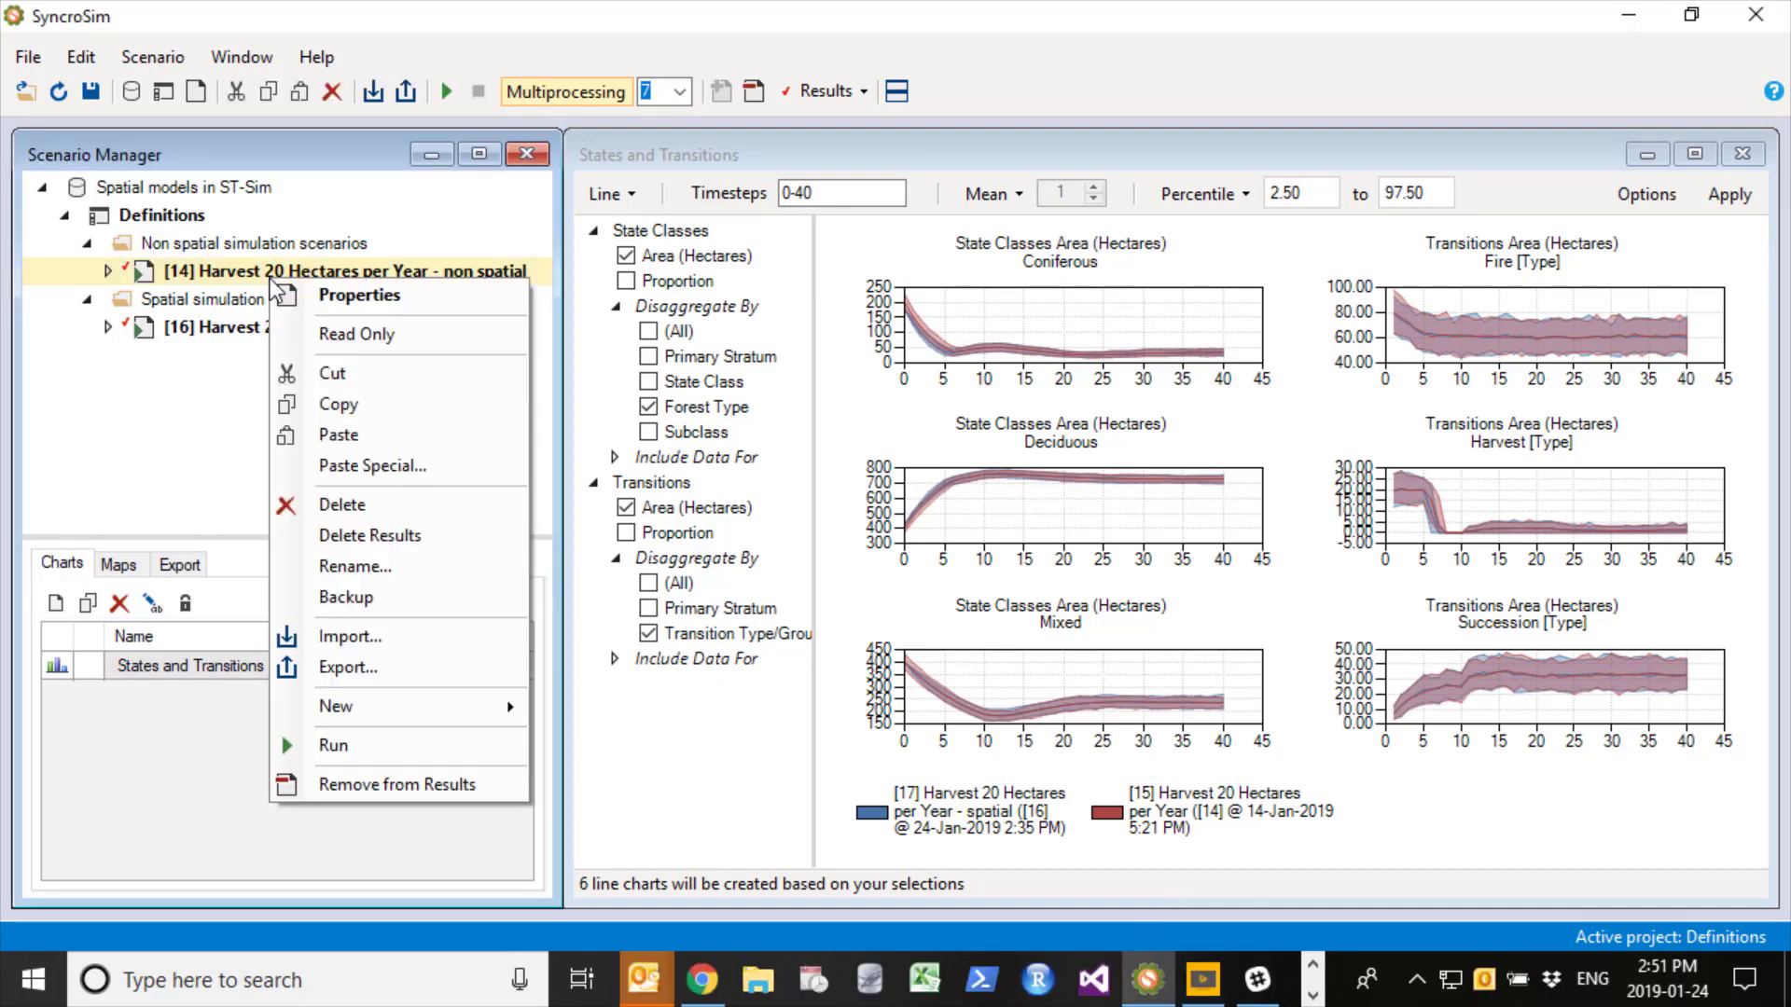
left_click(384, 781)
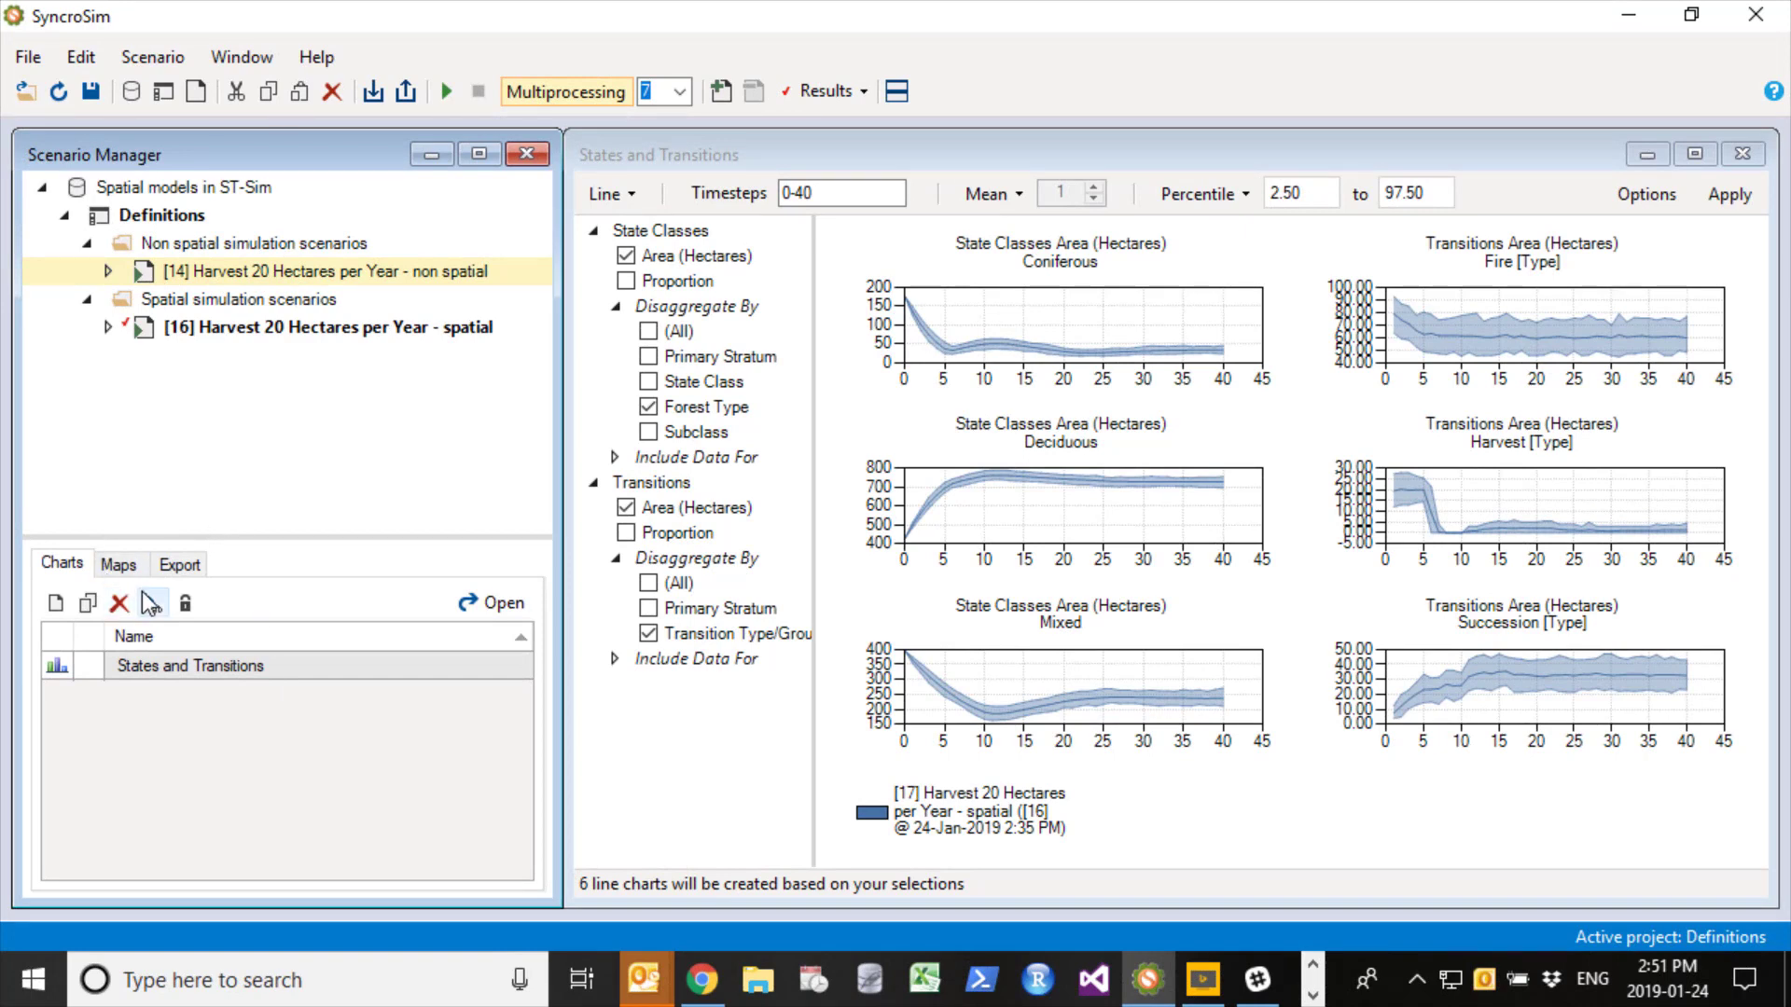
left_click(119, 565)
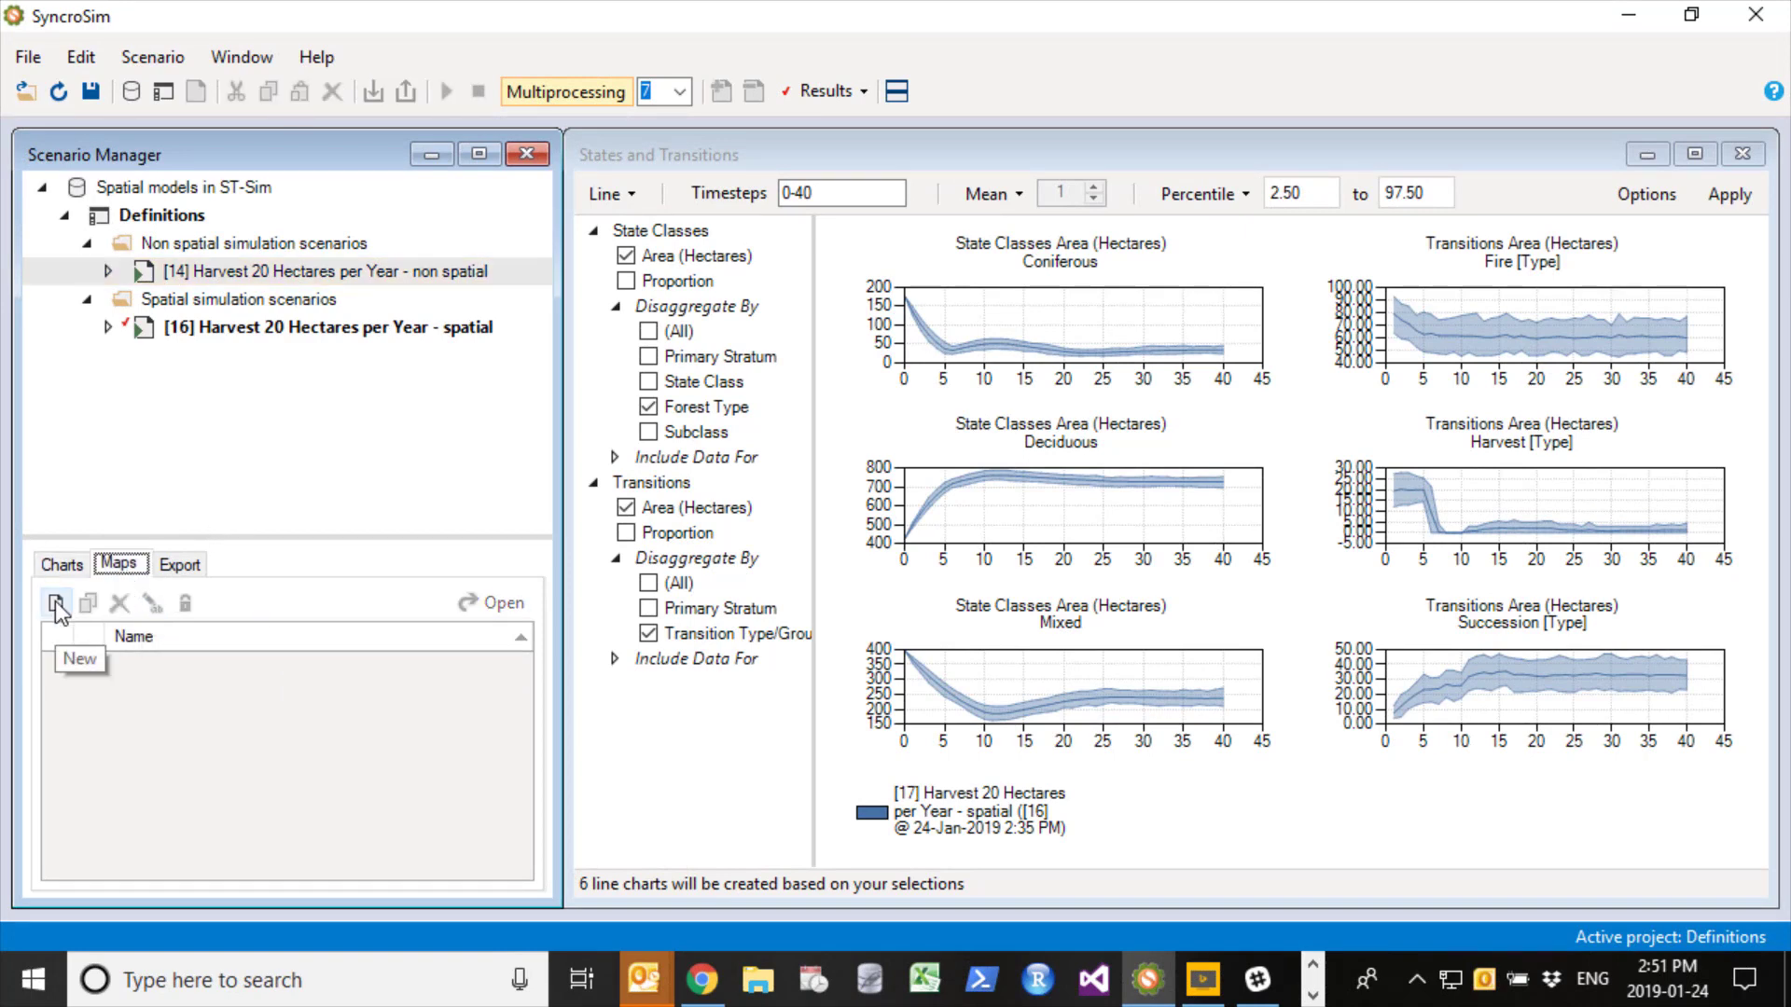
left_click(56, 604)
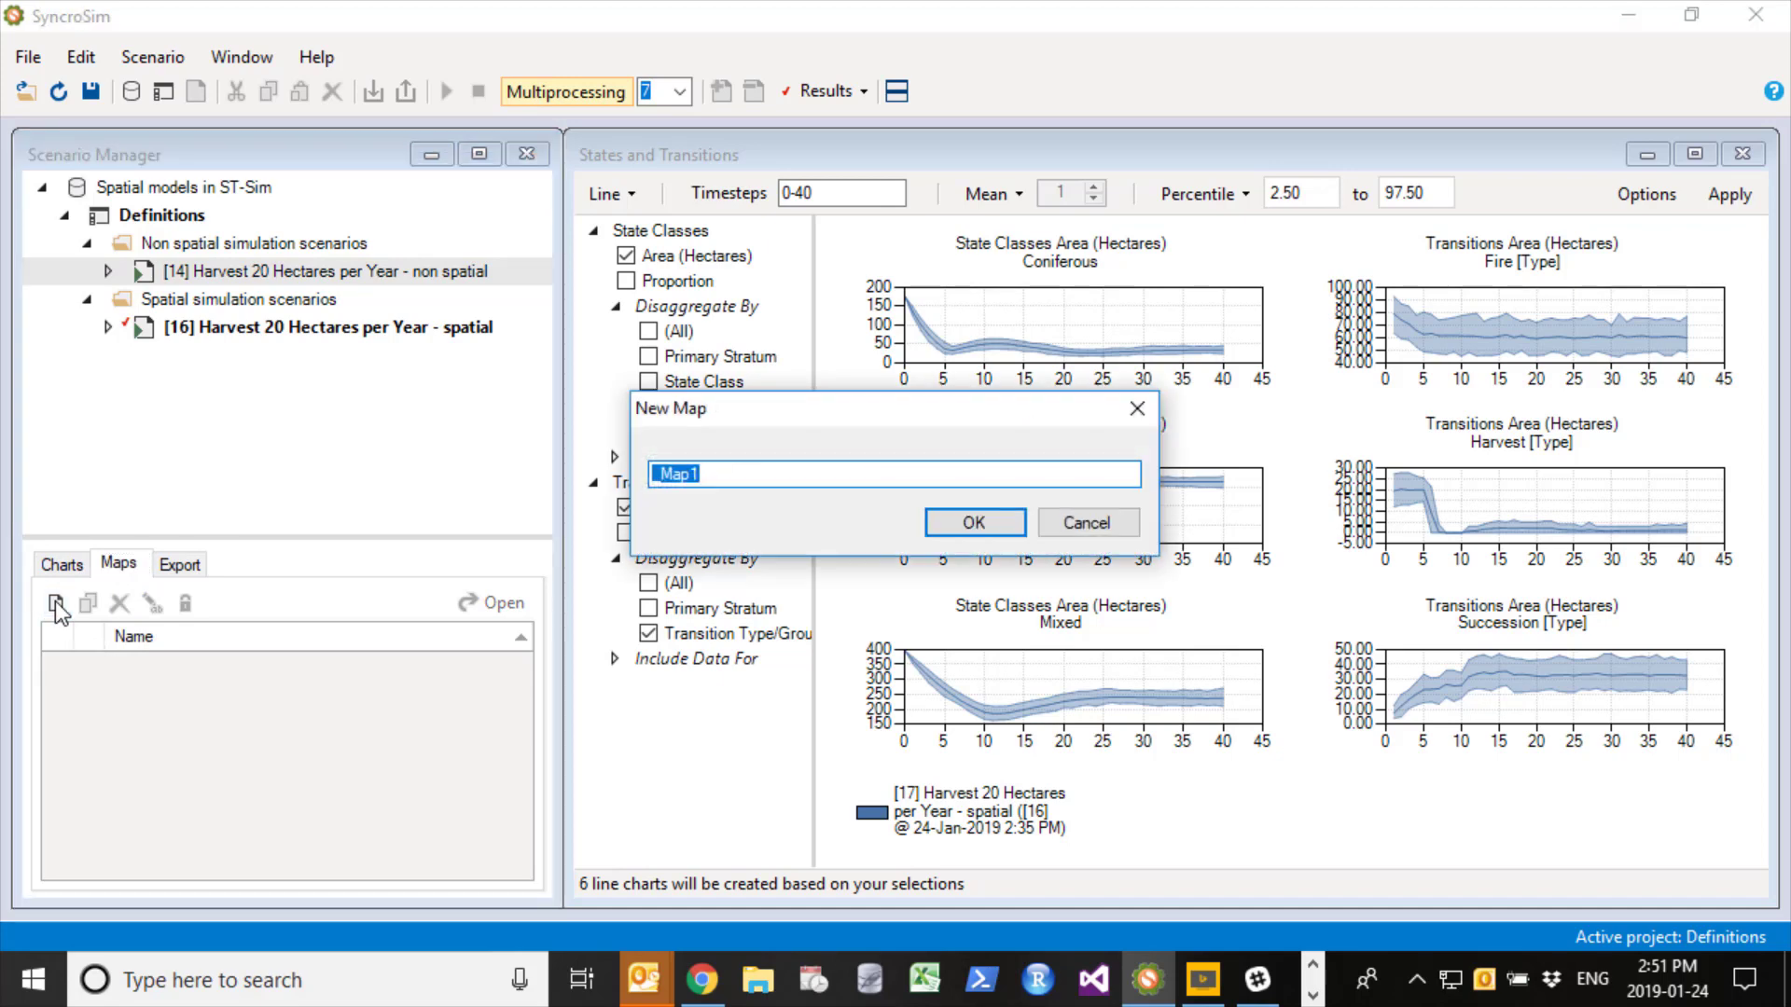
type("States and Ages")
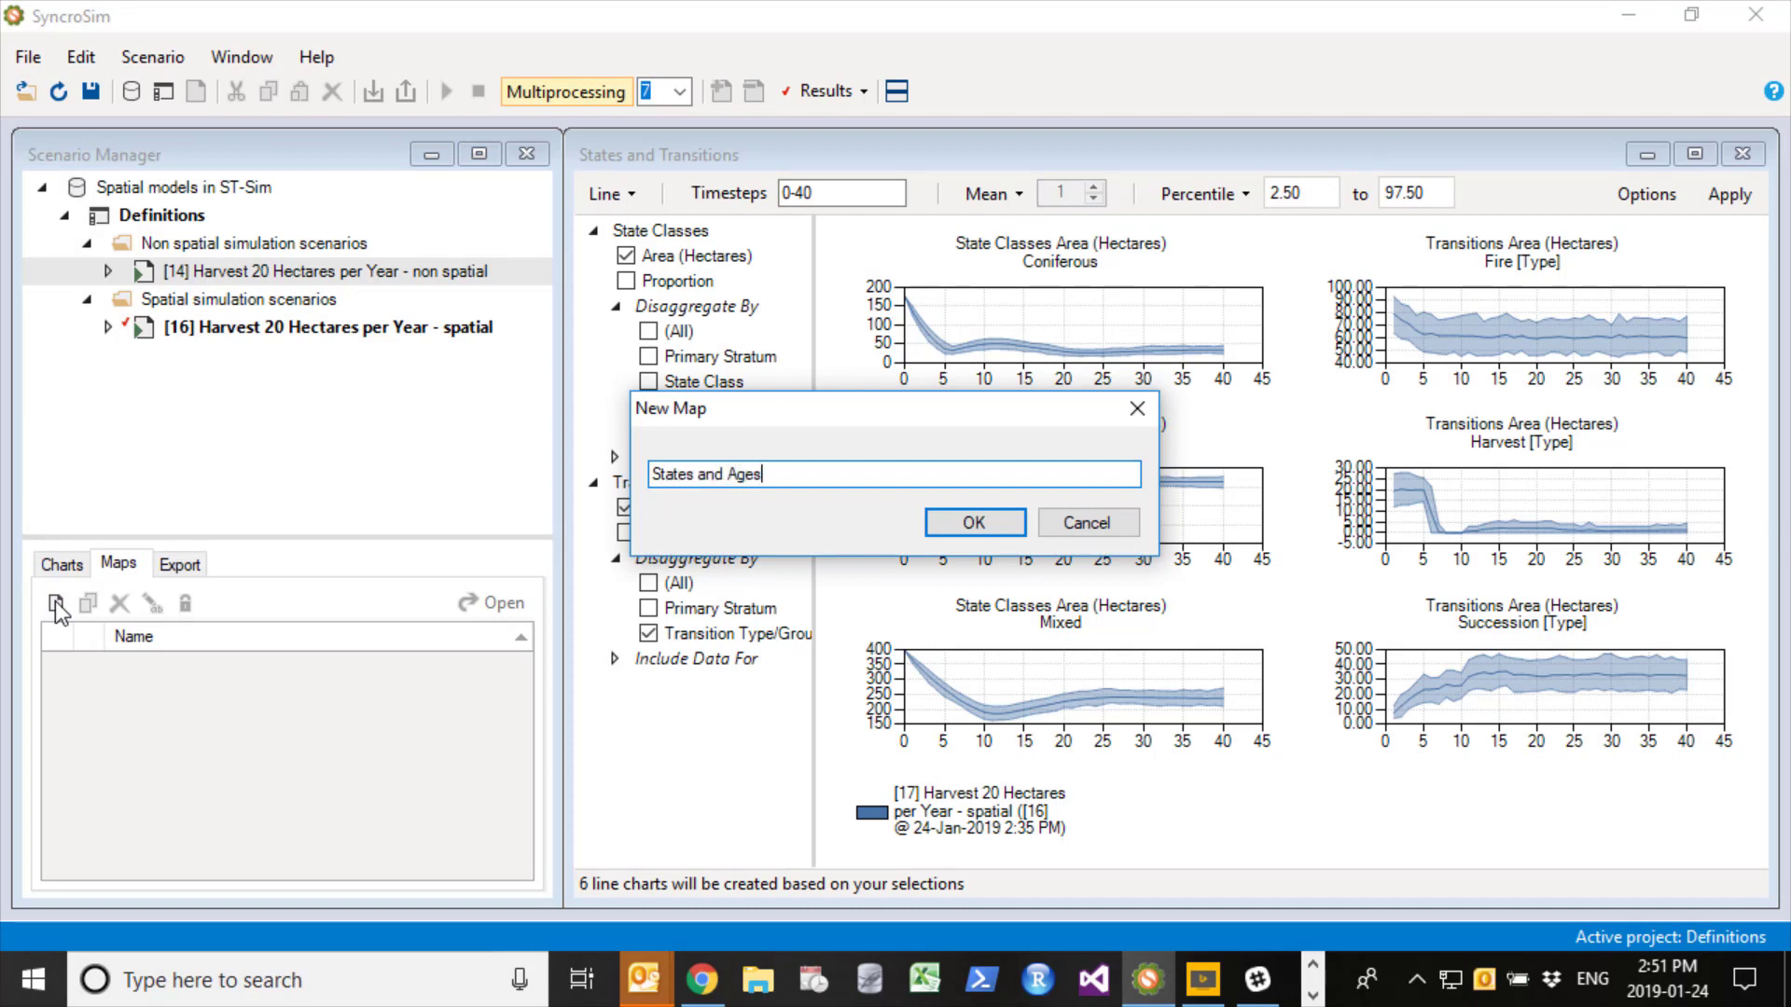
left_click(994, 530)
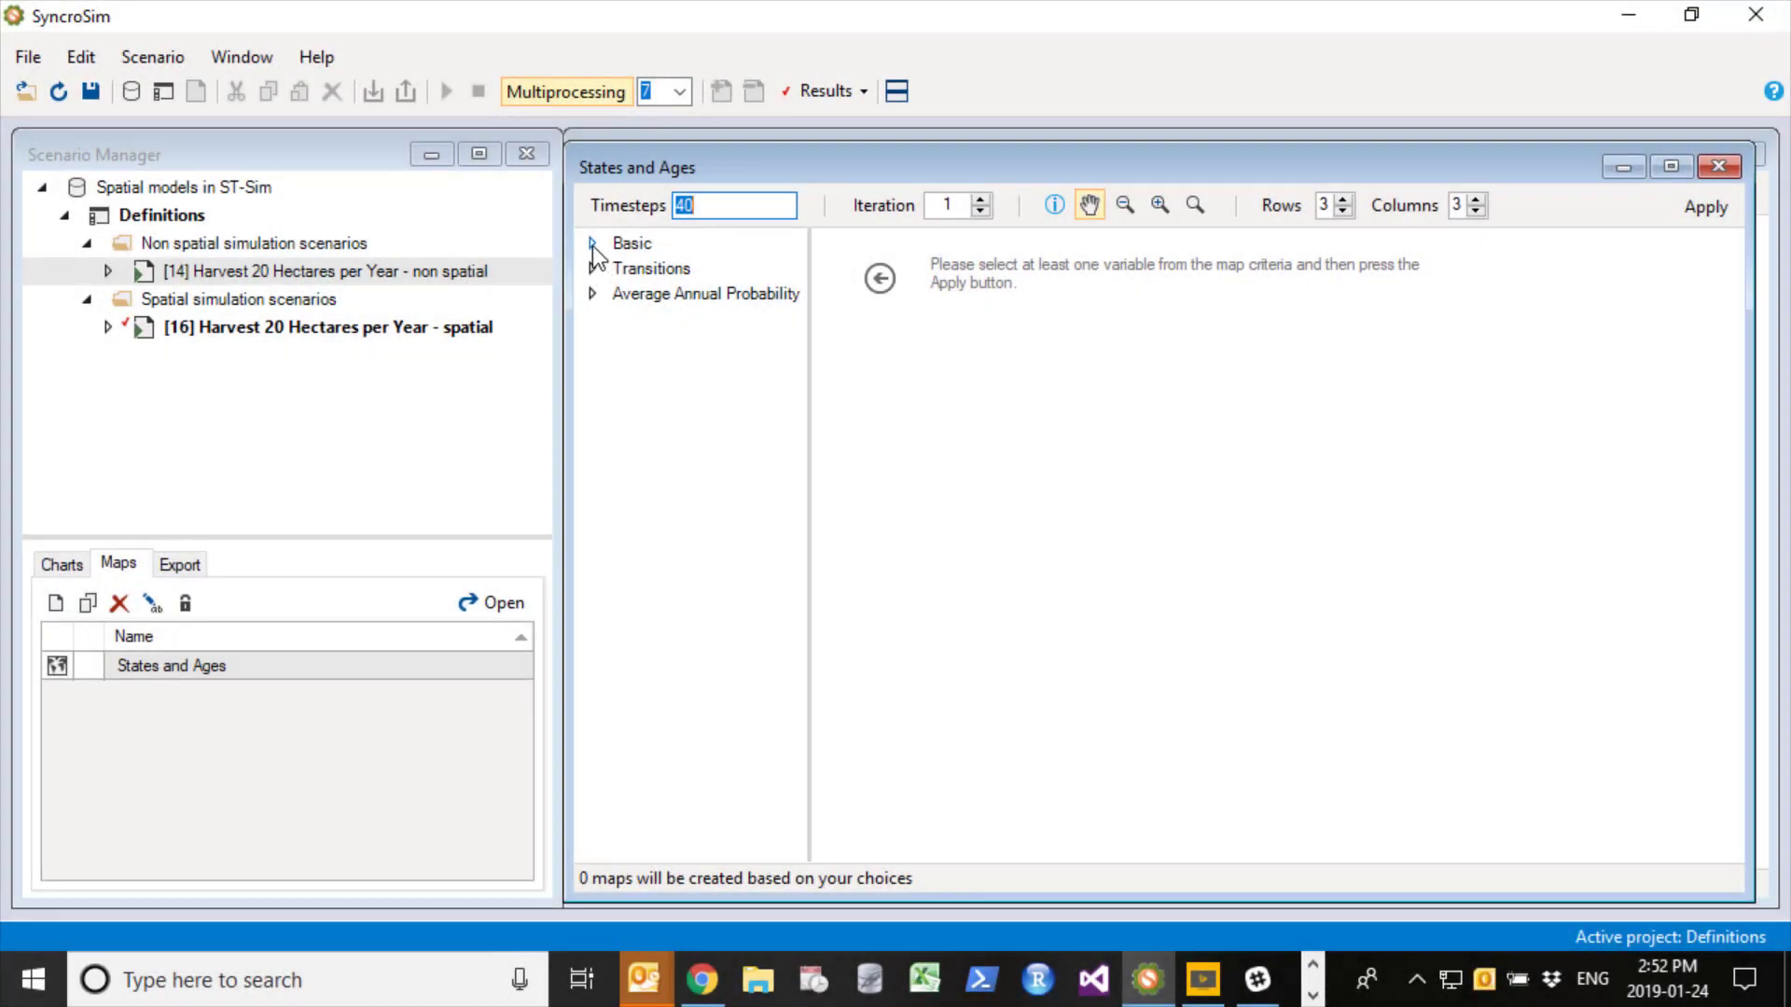
- Display State Class and Age in the States and Ages map for timesteps 0, 20 and 40
left_click(591, 244)
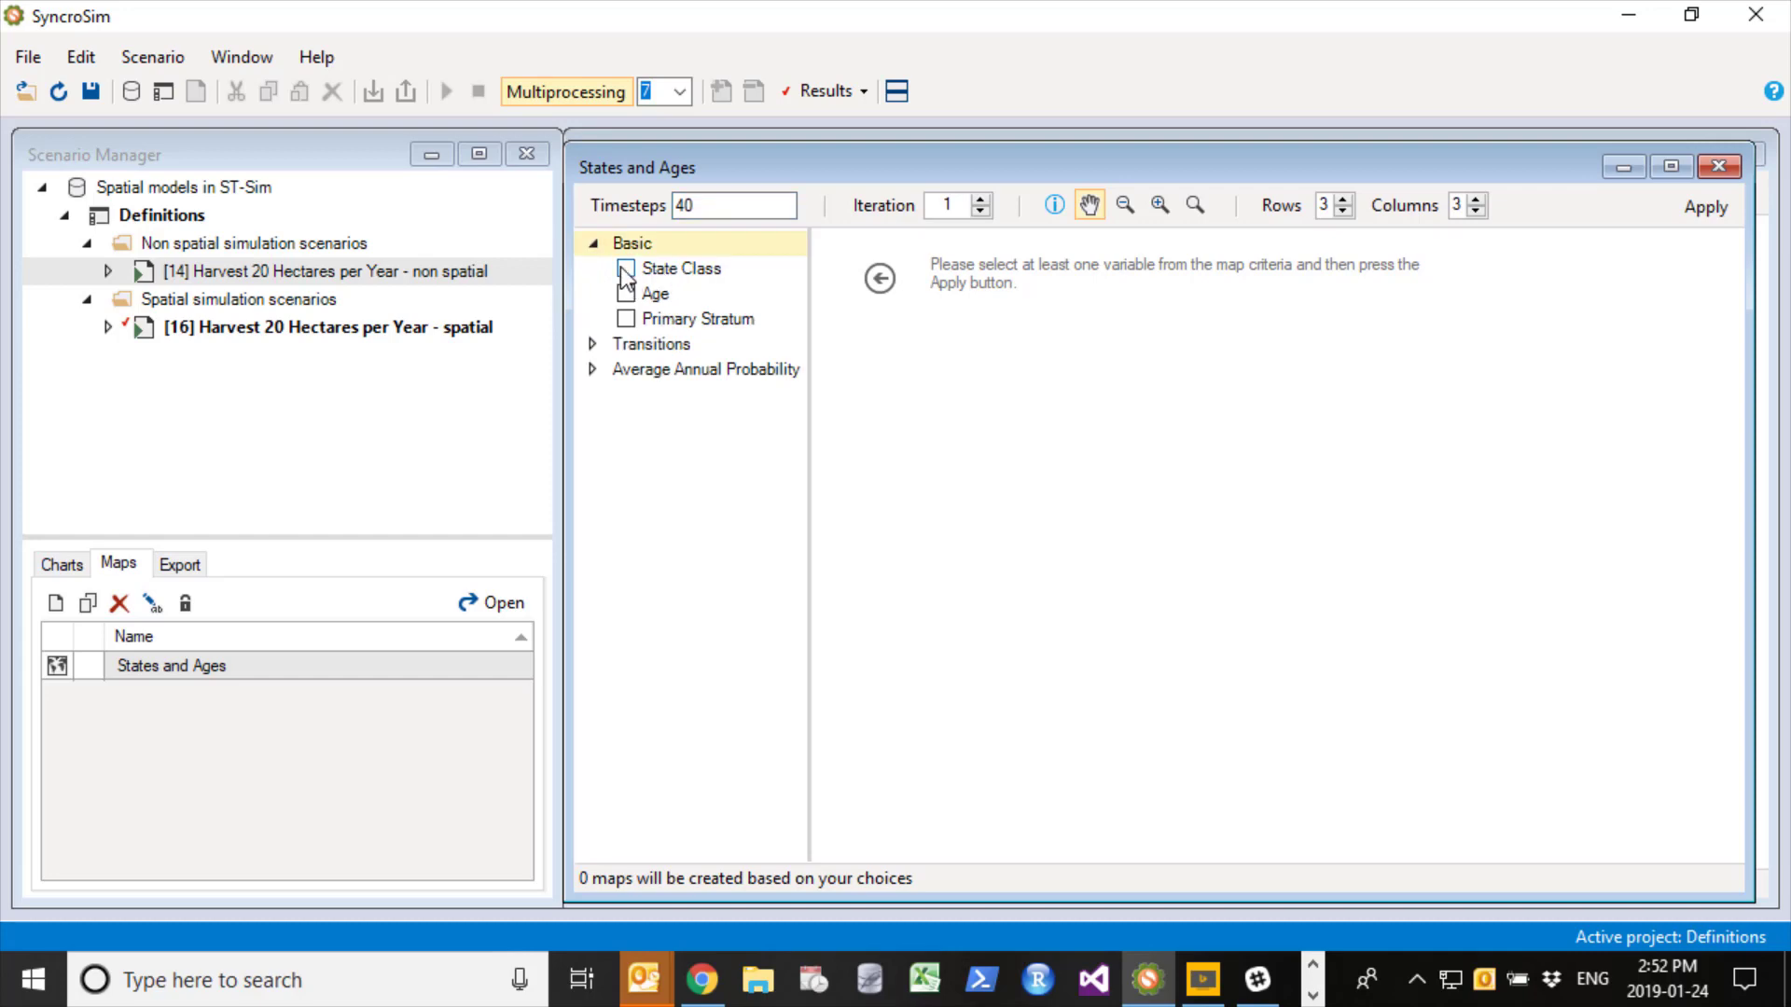
left_click(625, 268)
left_click(626, 294)
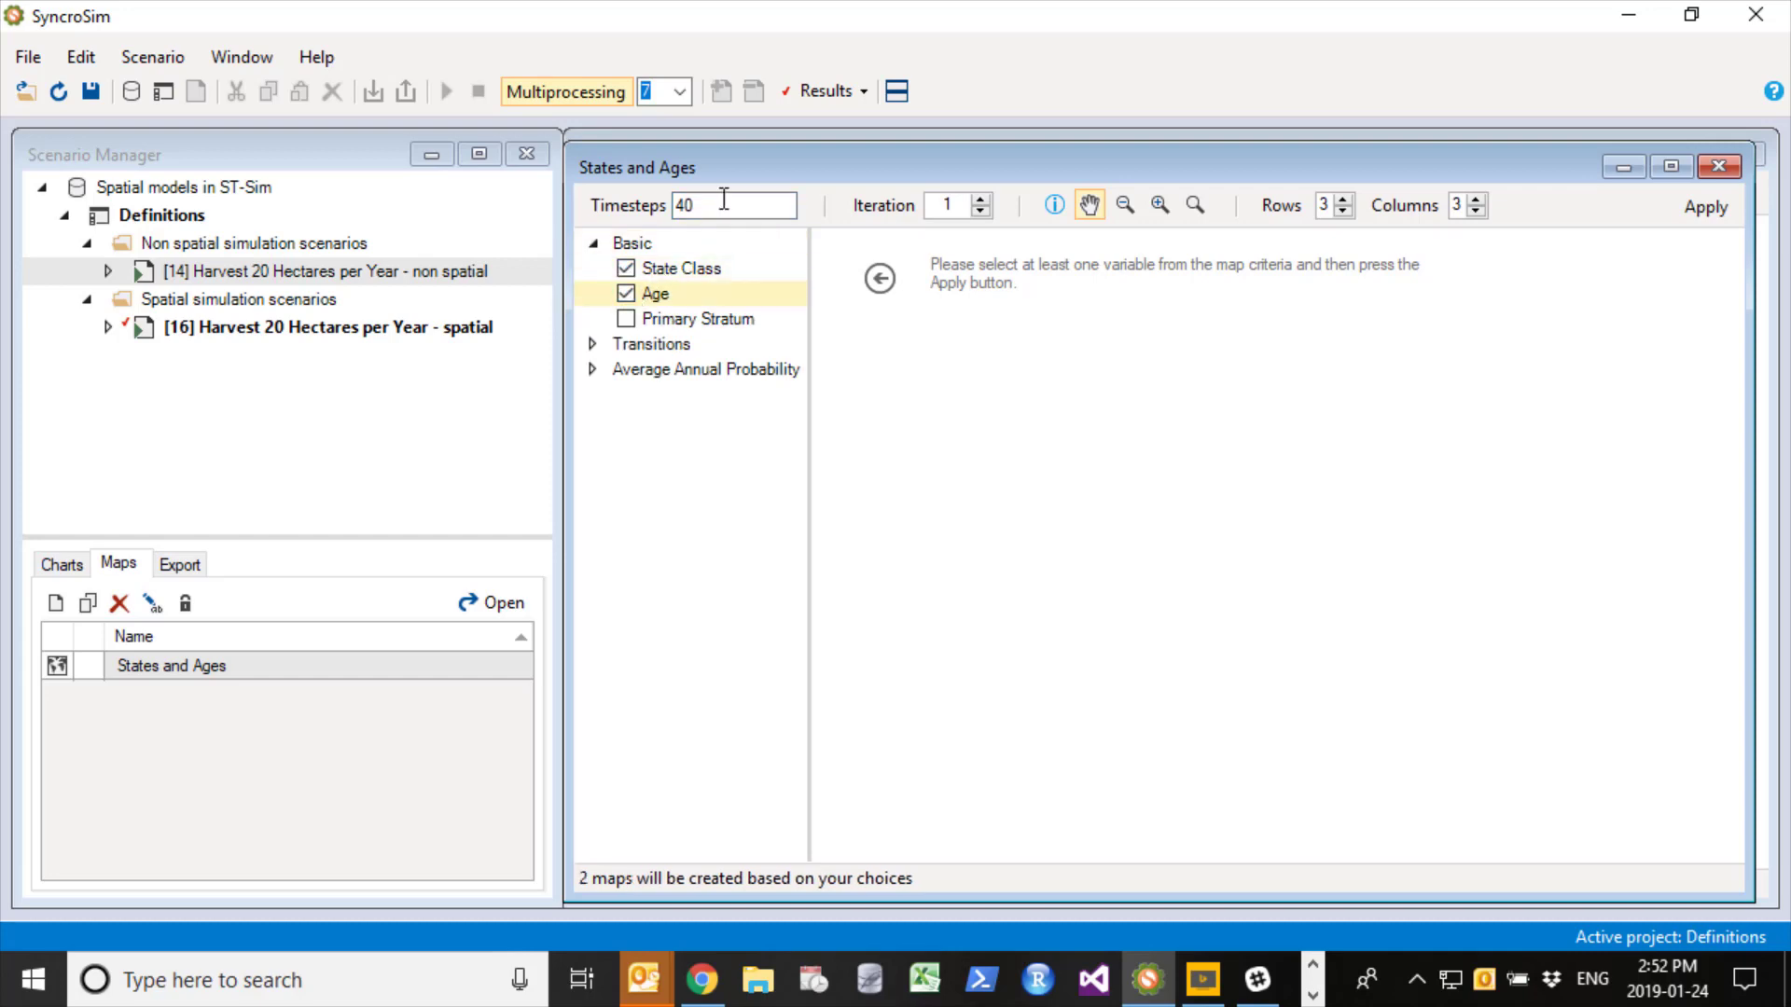
left_click(691, 204)
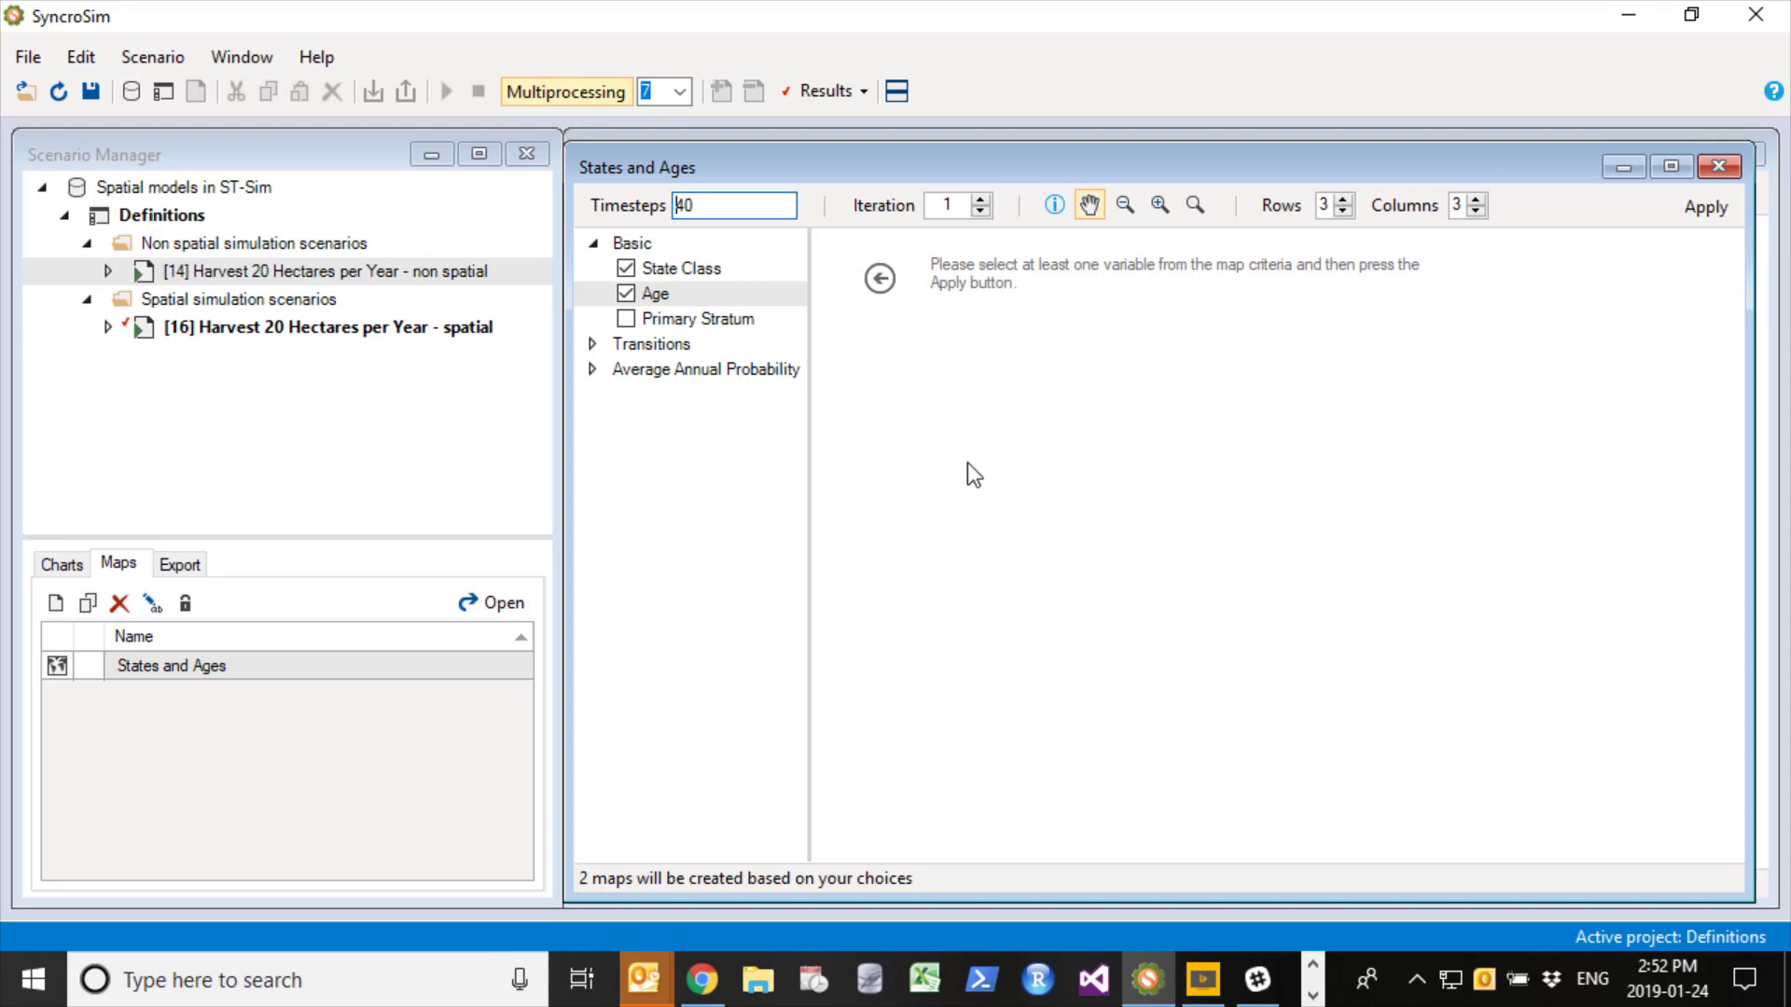
type("0,20,")
left_click(1702, 207)
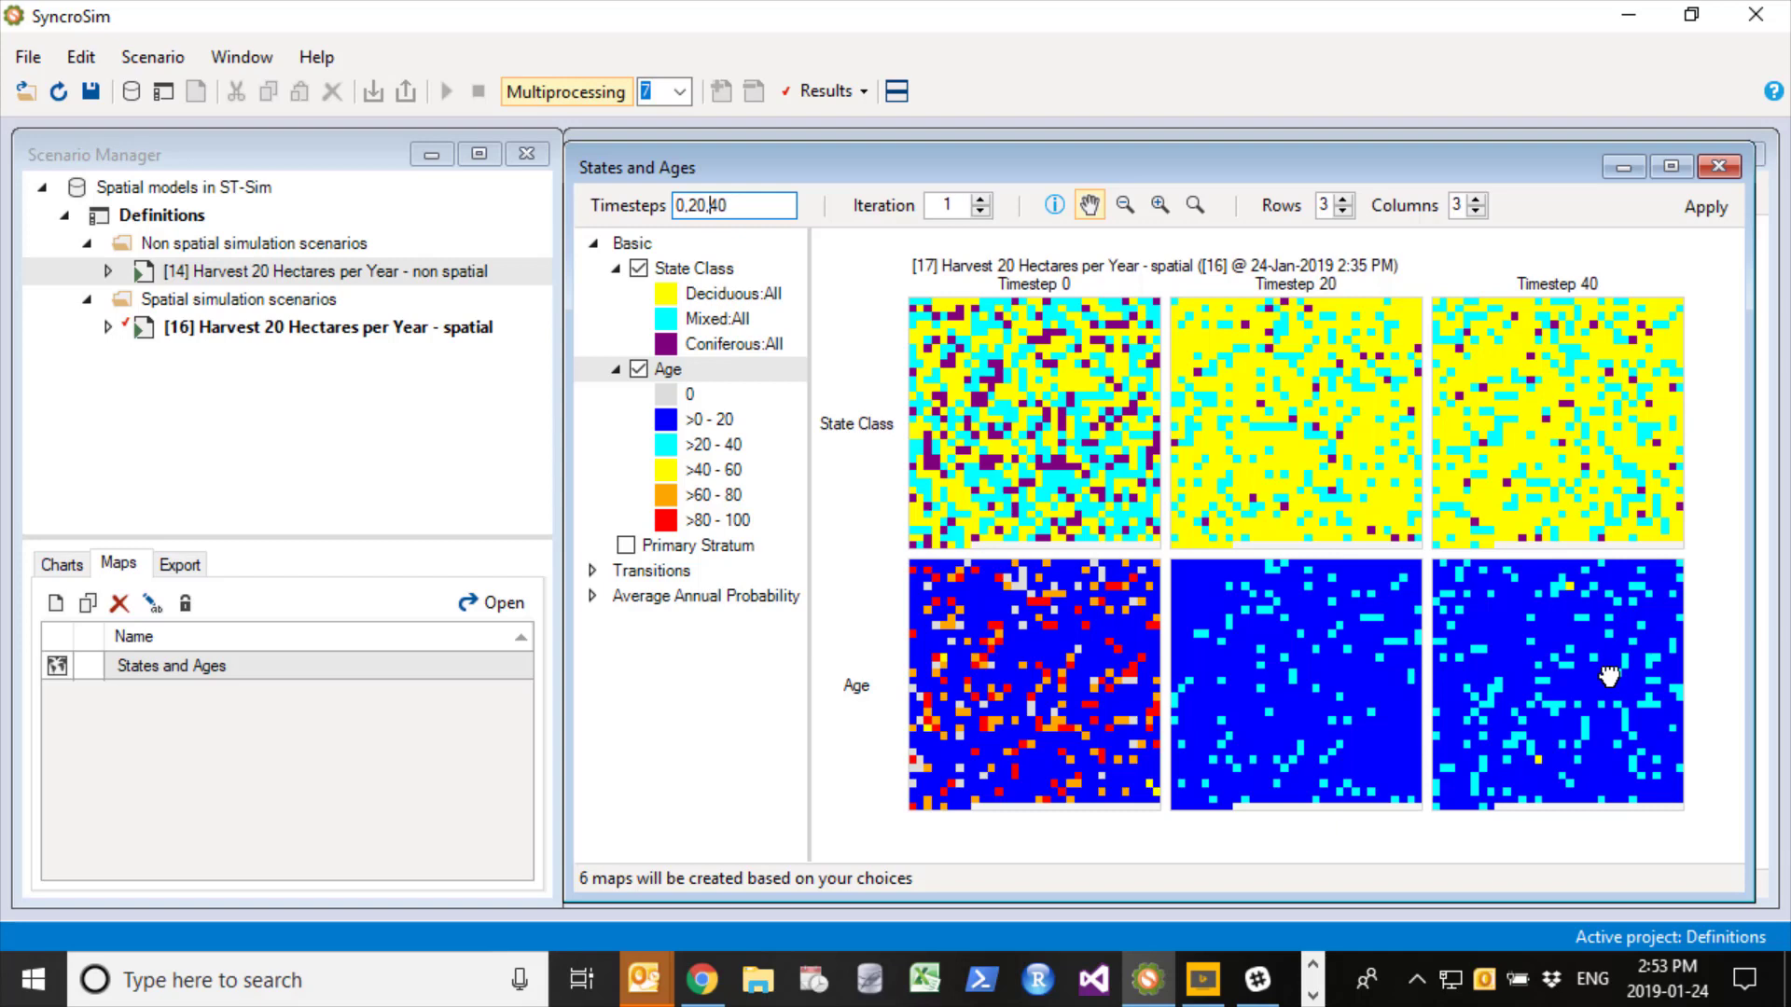
- Edit the state class legend of the States and Ages map, setting the Coniferous:All color to green
right_click(721, 320)
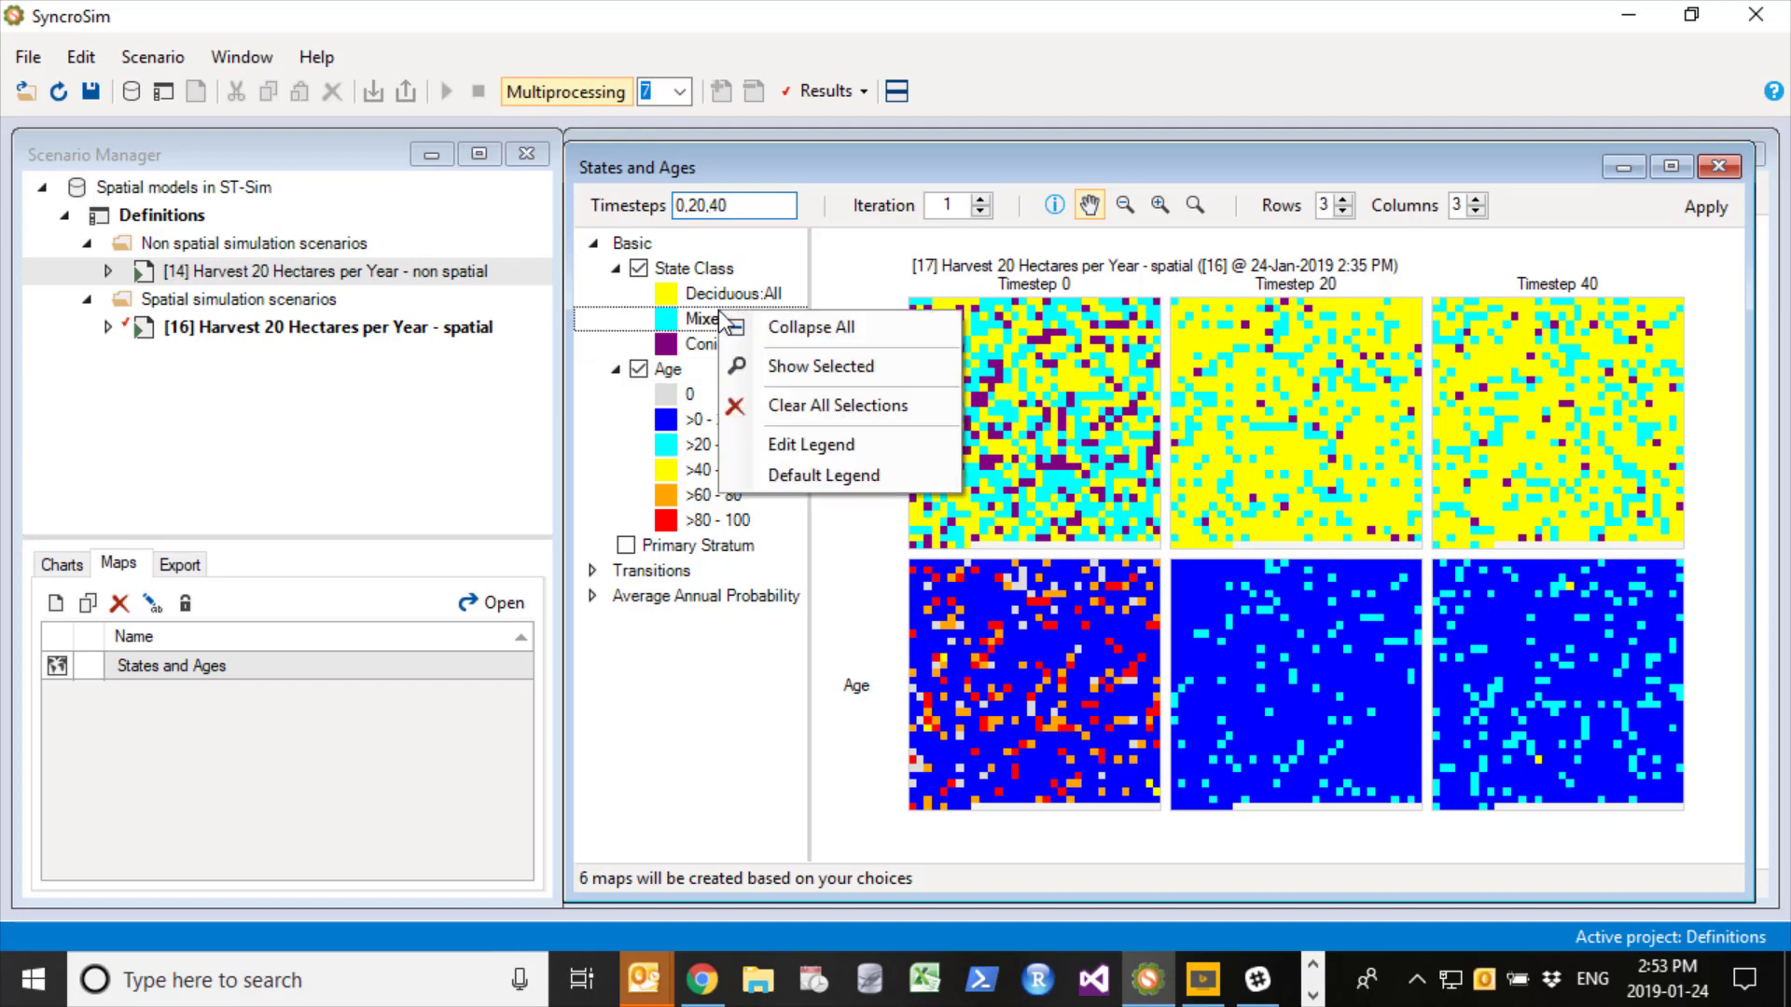
left_click(827, 446)
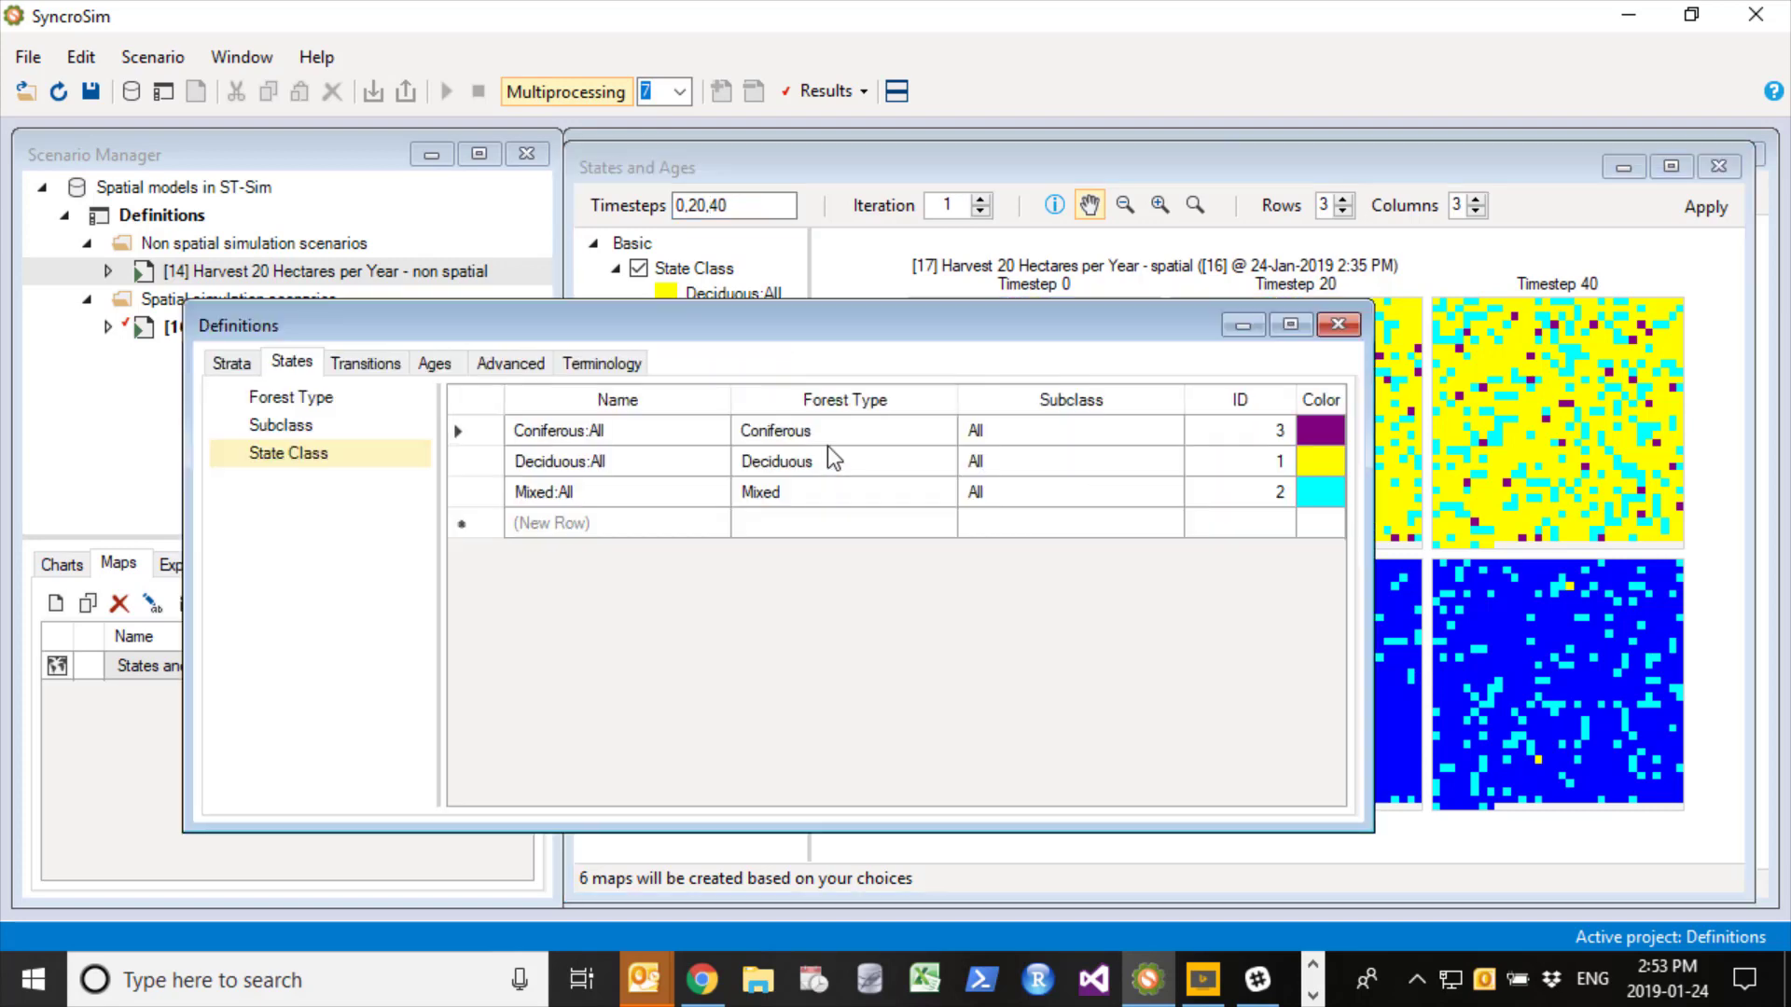
double_click(1319, 432)
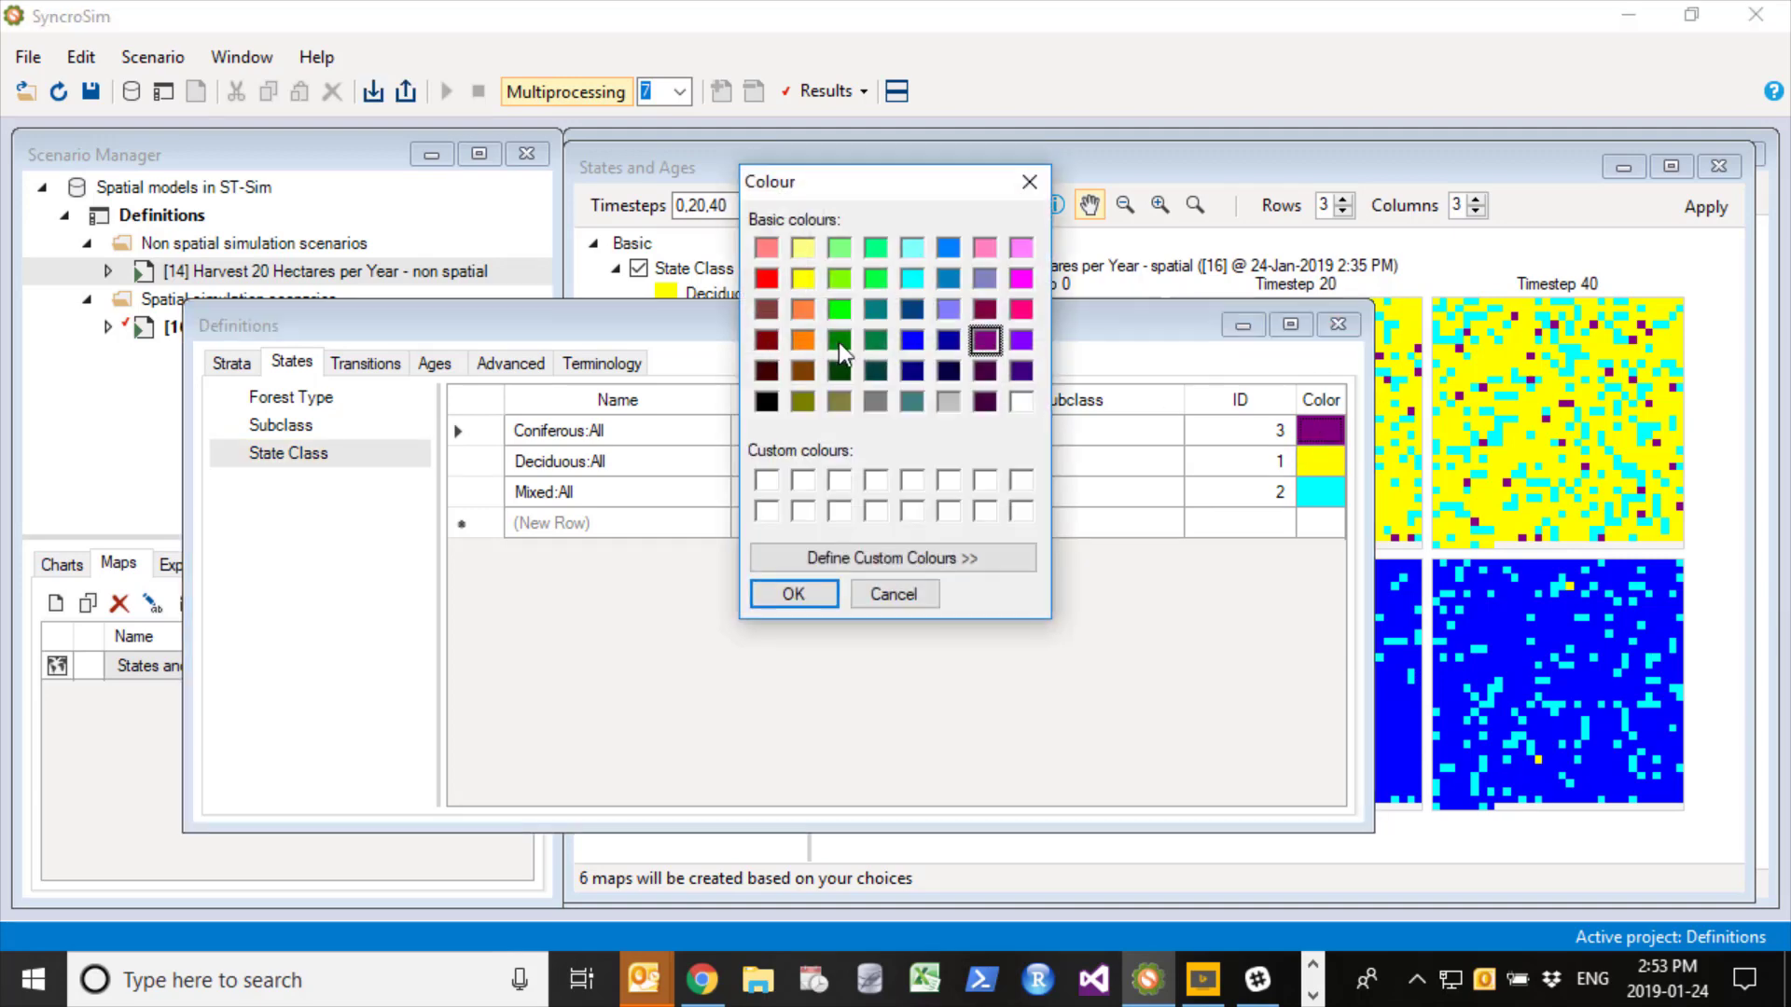
left_click(838, 345)
left_click(795, 593)
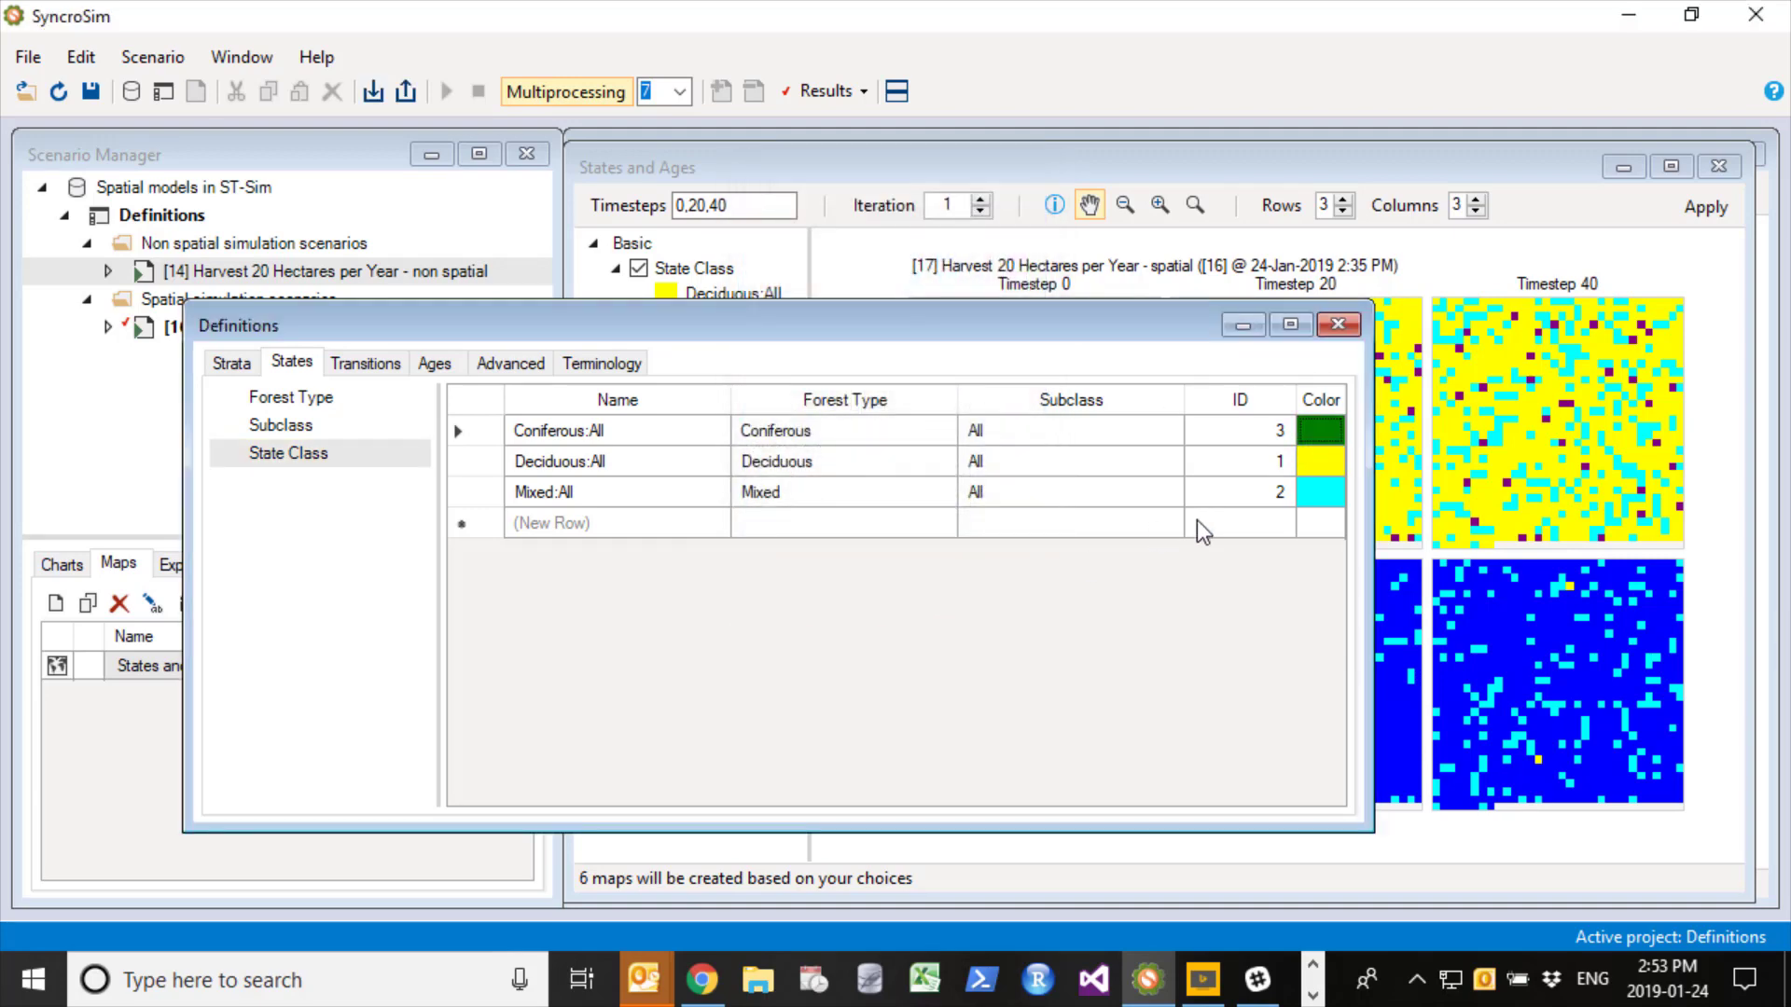
- Set the Mixed:All state class color to dark red
left_click(1312, 495)
double_click(1313, 496)
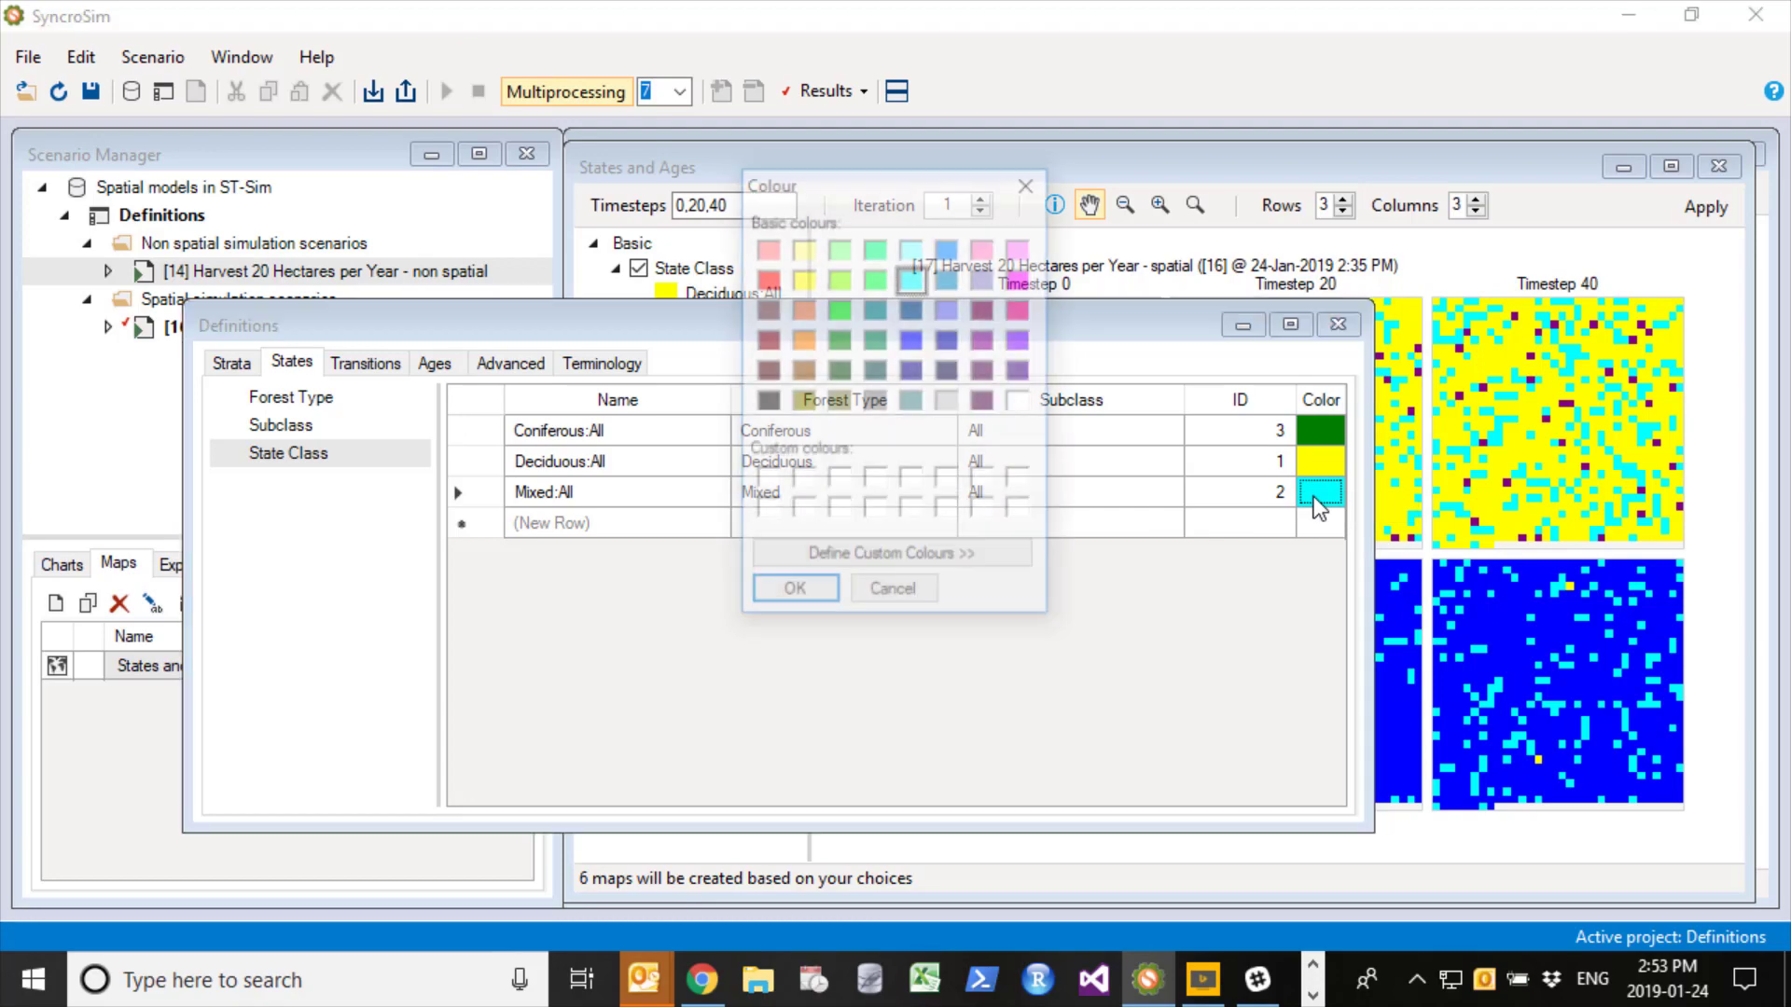
left_click(765, 341)
left_click(832, 569)
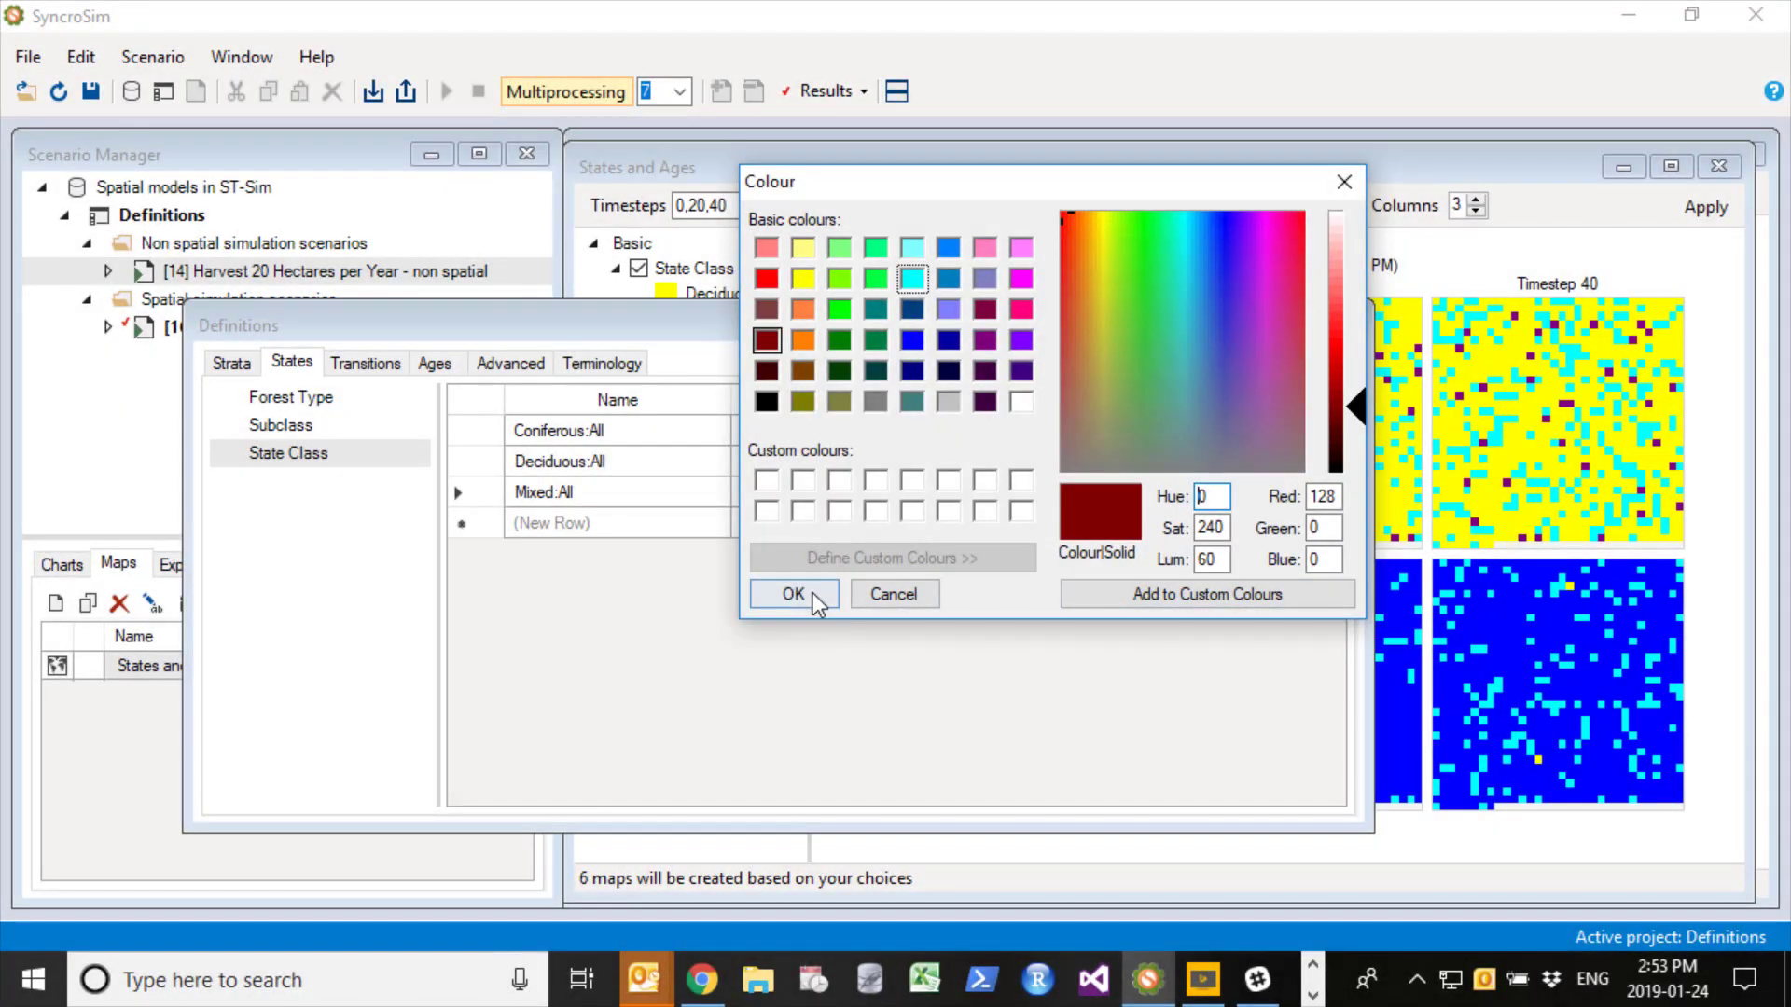
left_click(811, 594)
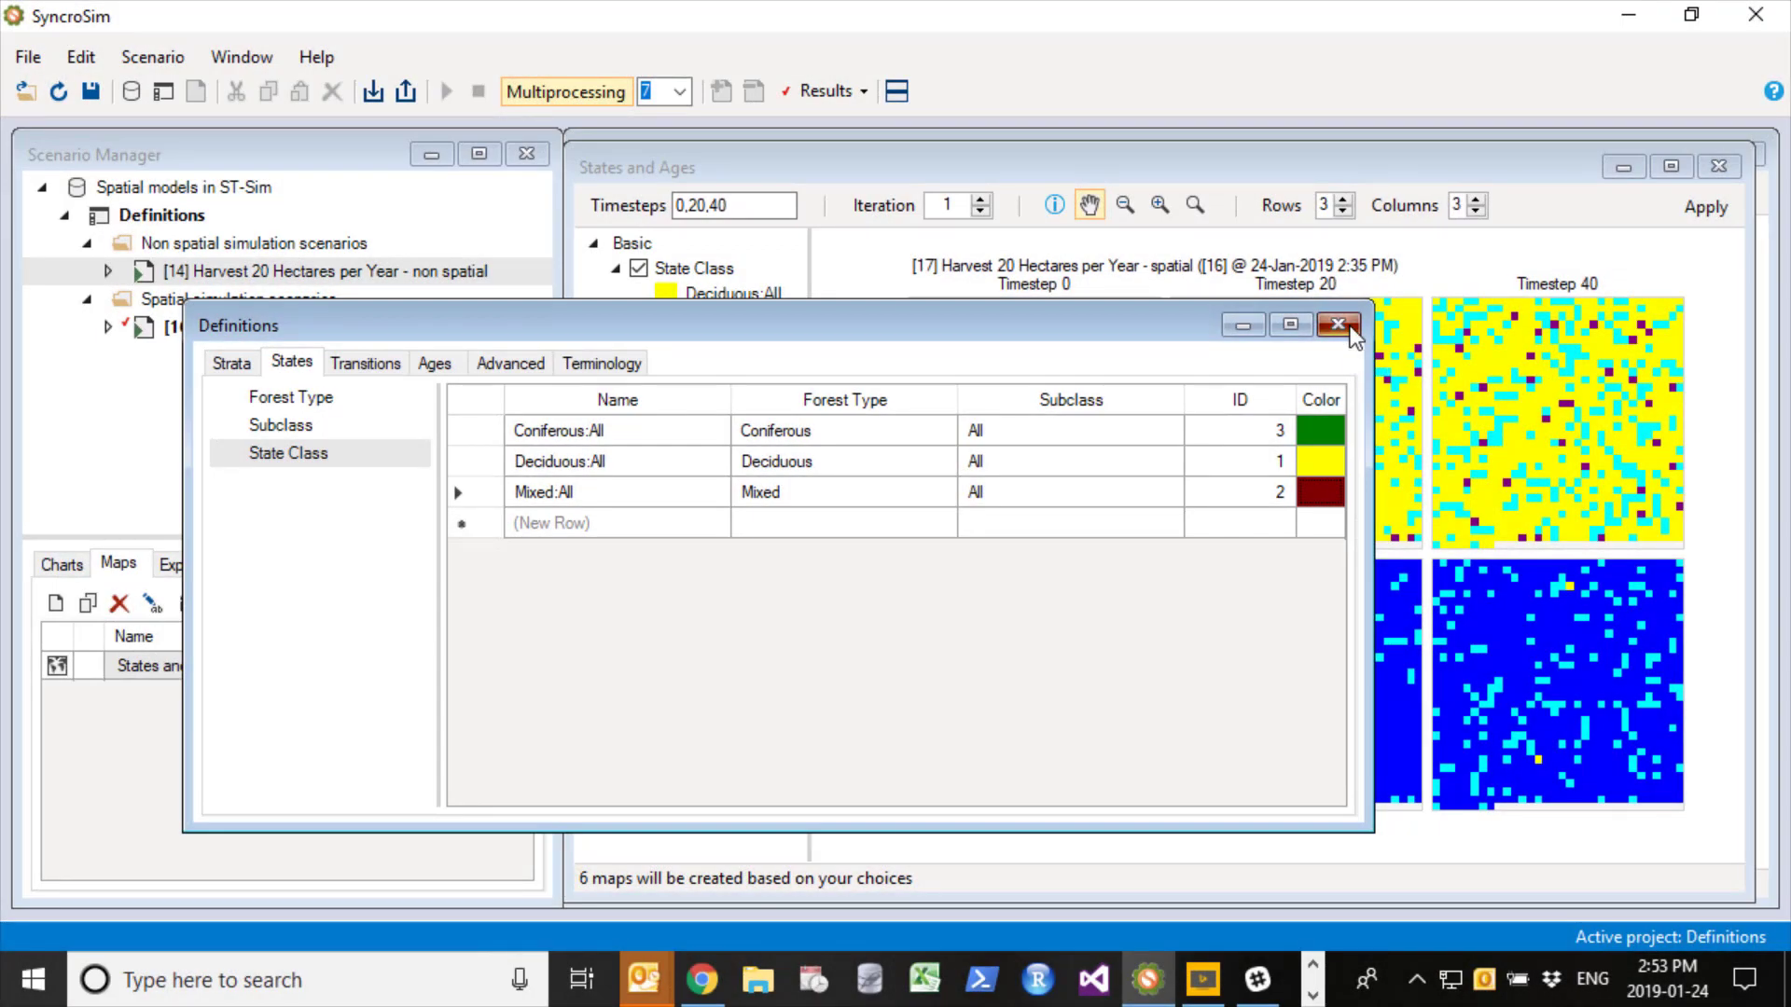
- Close the definitions, apply the edited legend to the States and Ages map and show iteration 2
left_click(1347, 327)
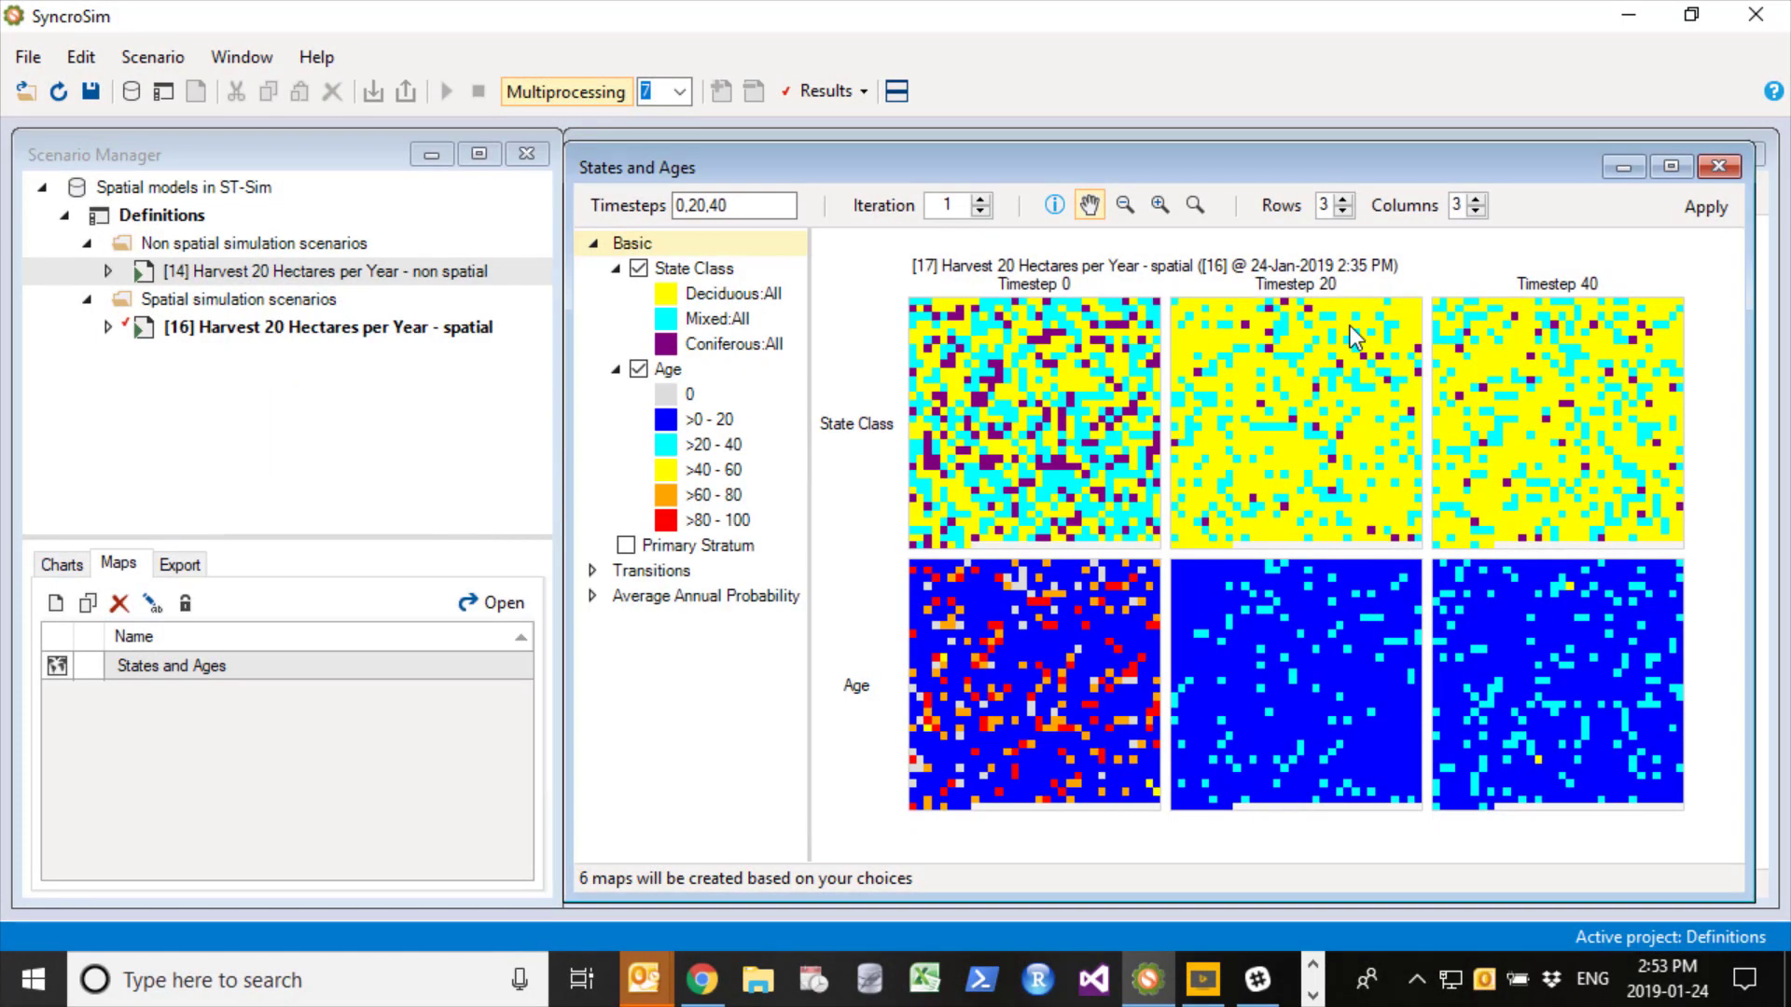
left_click(1703, 209)
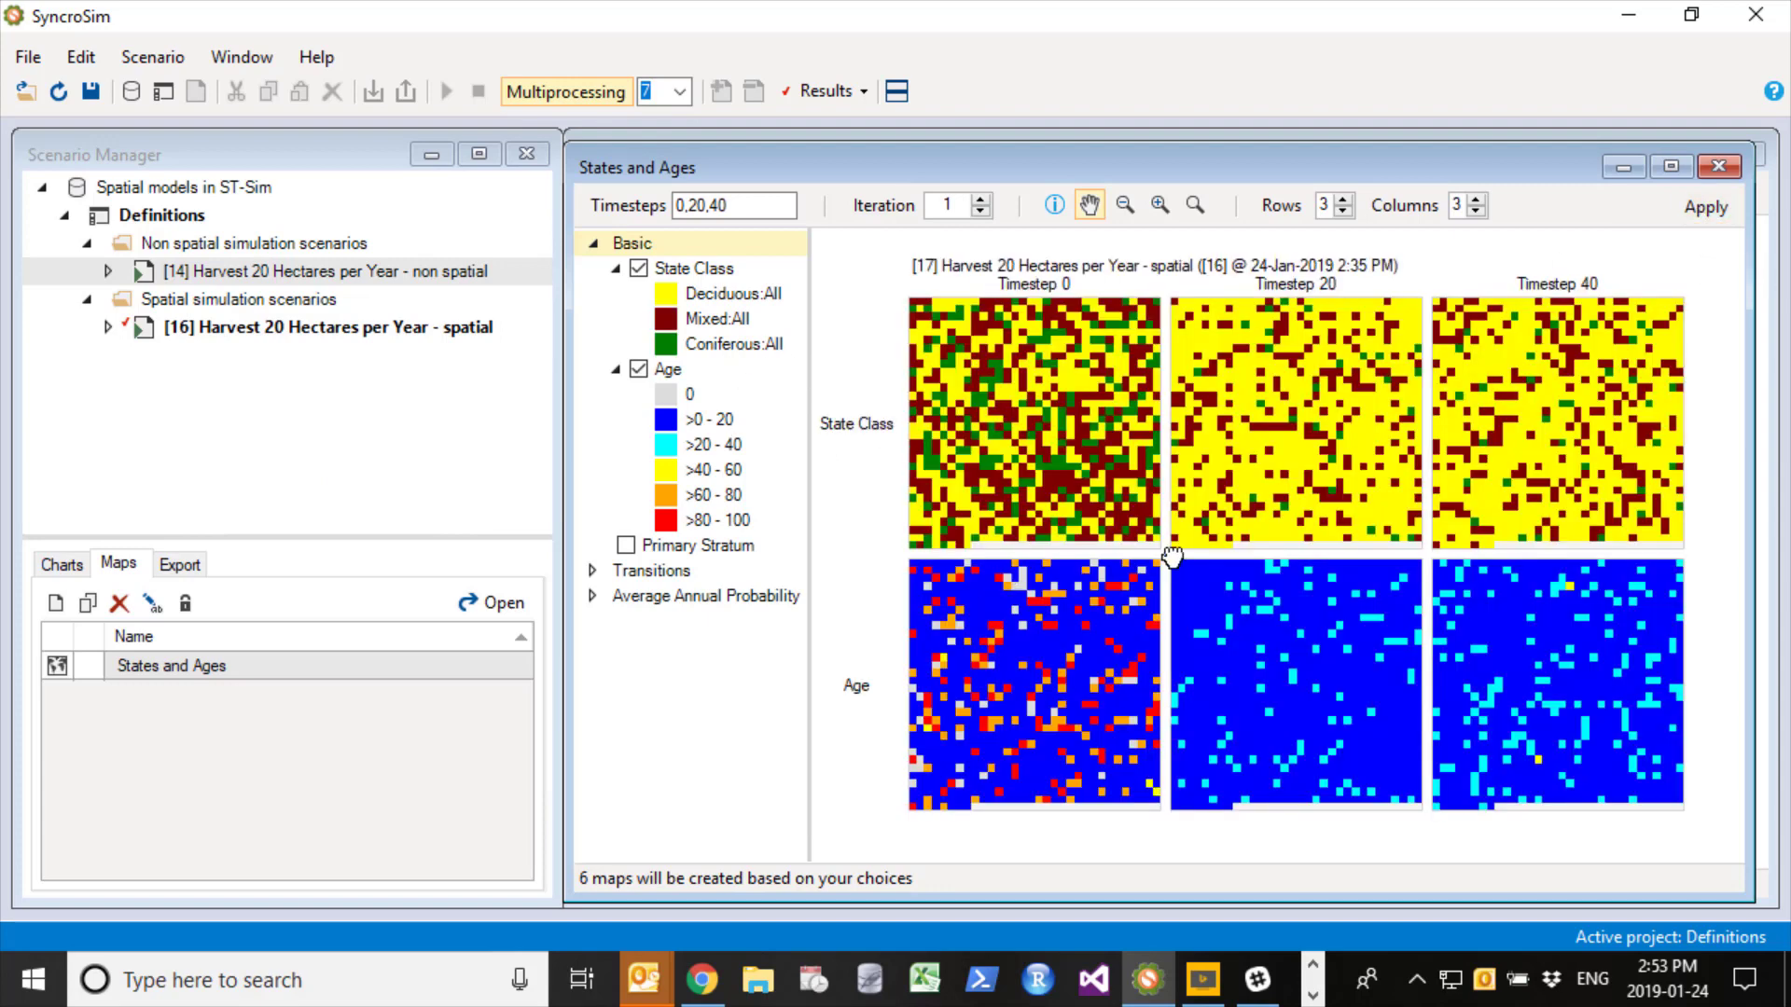
left_click(987, 199)
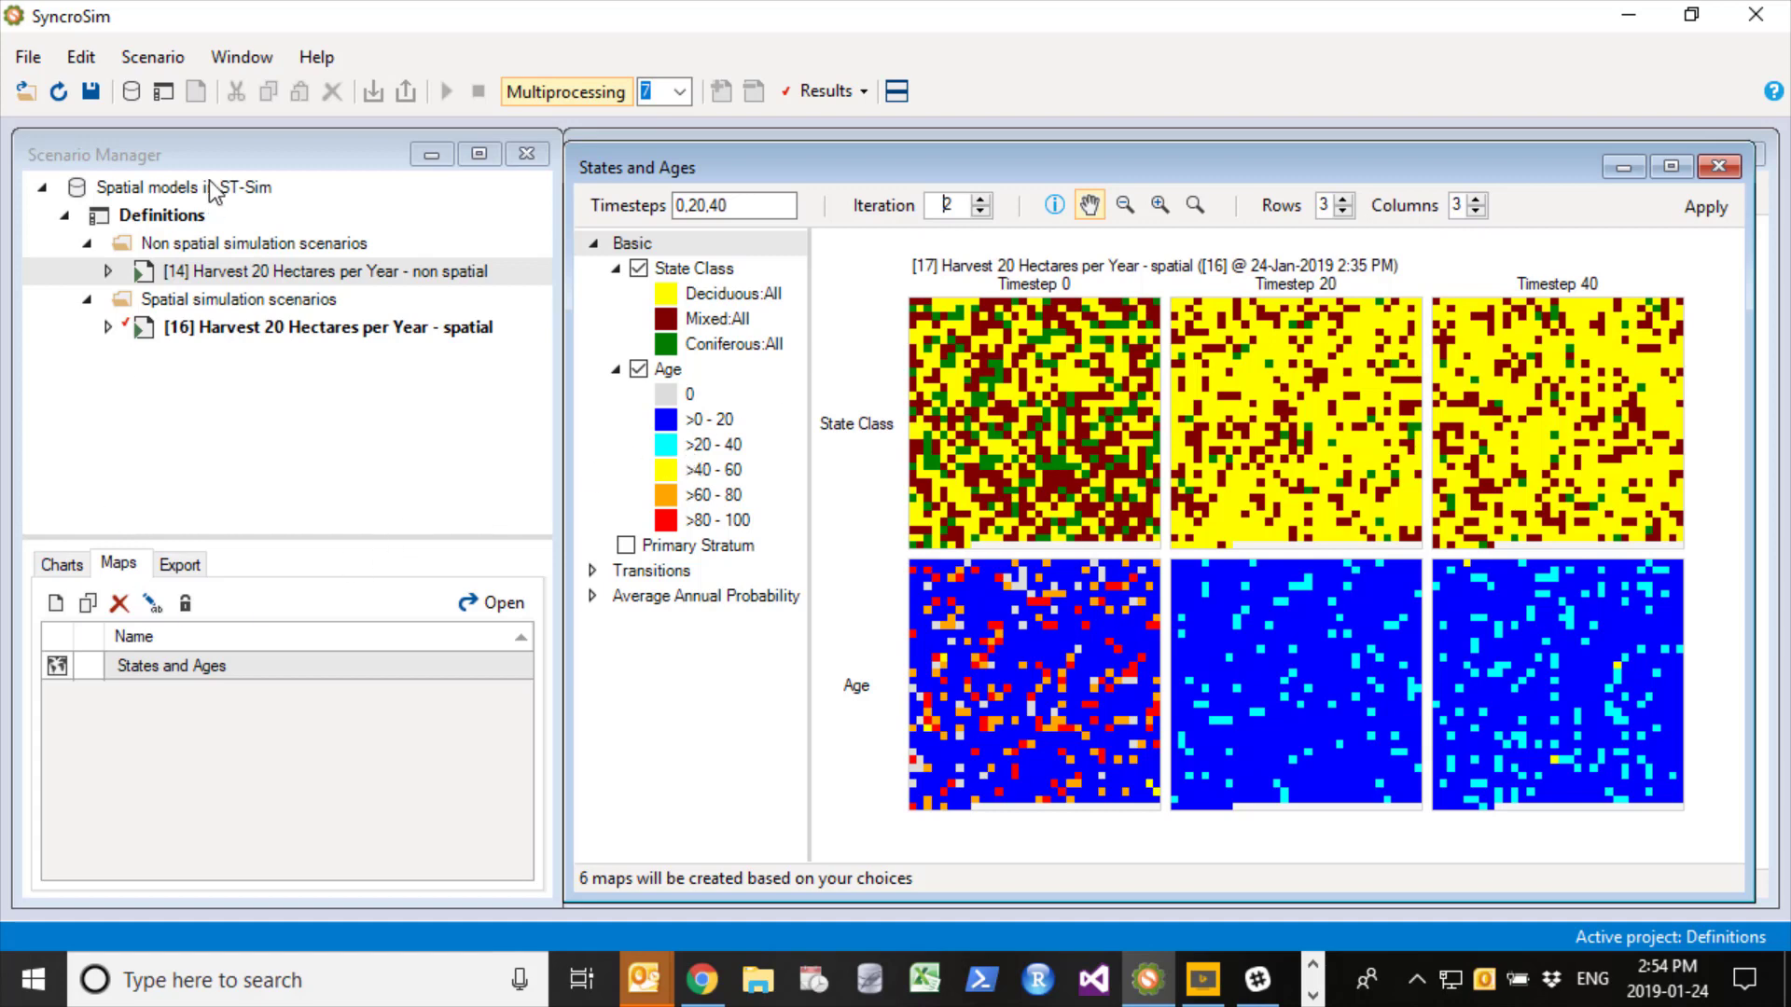
- Create a new map named "Transitions"
left_click(58, 606)
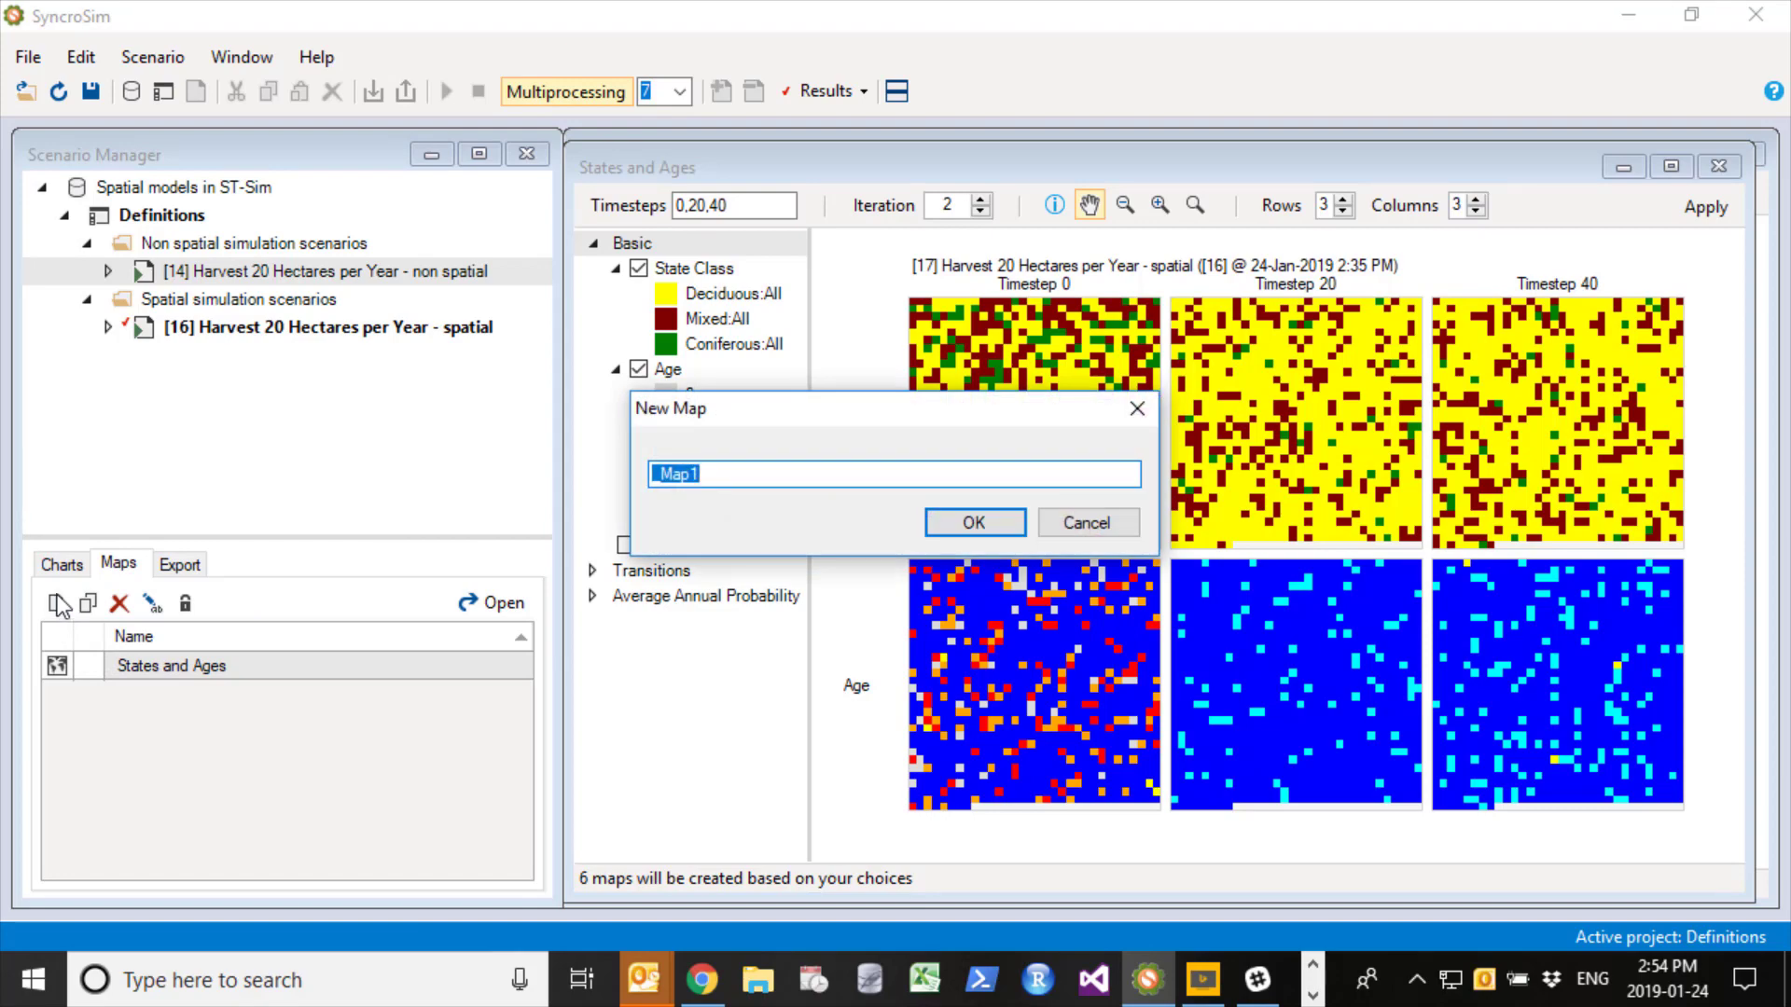
type("Transitions")
key("Return")
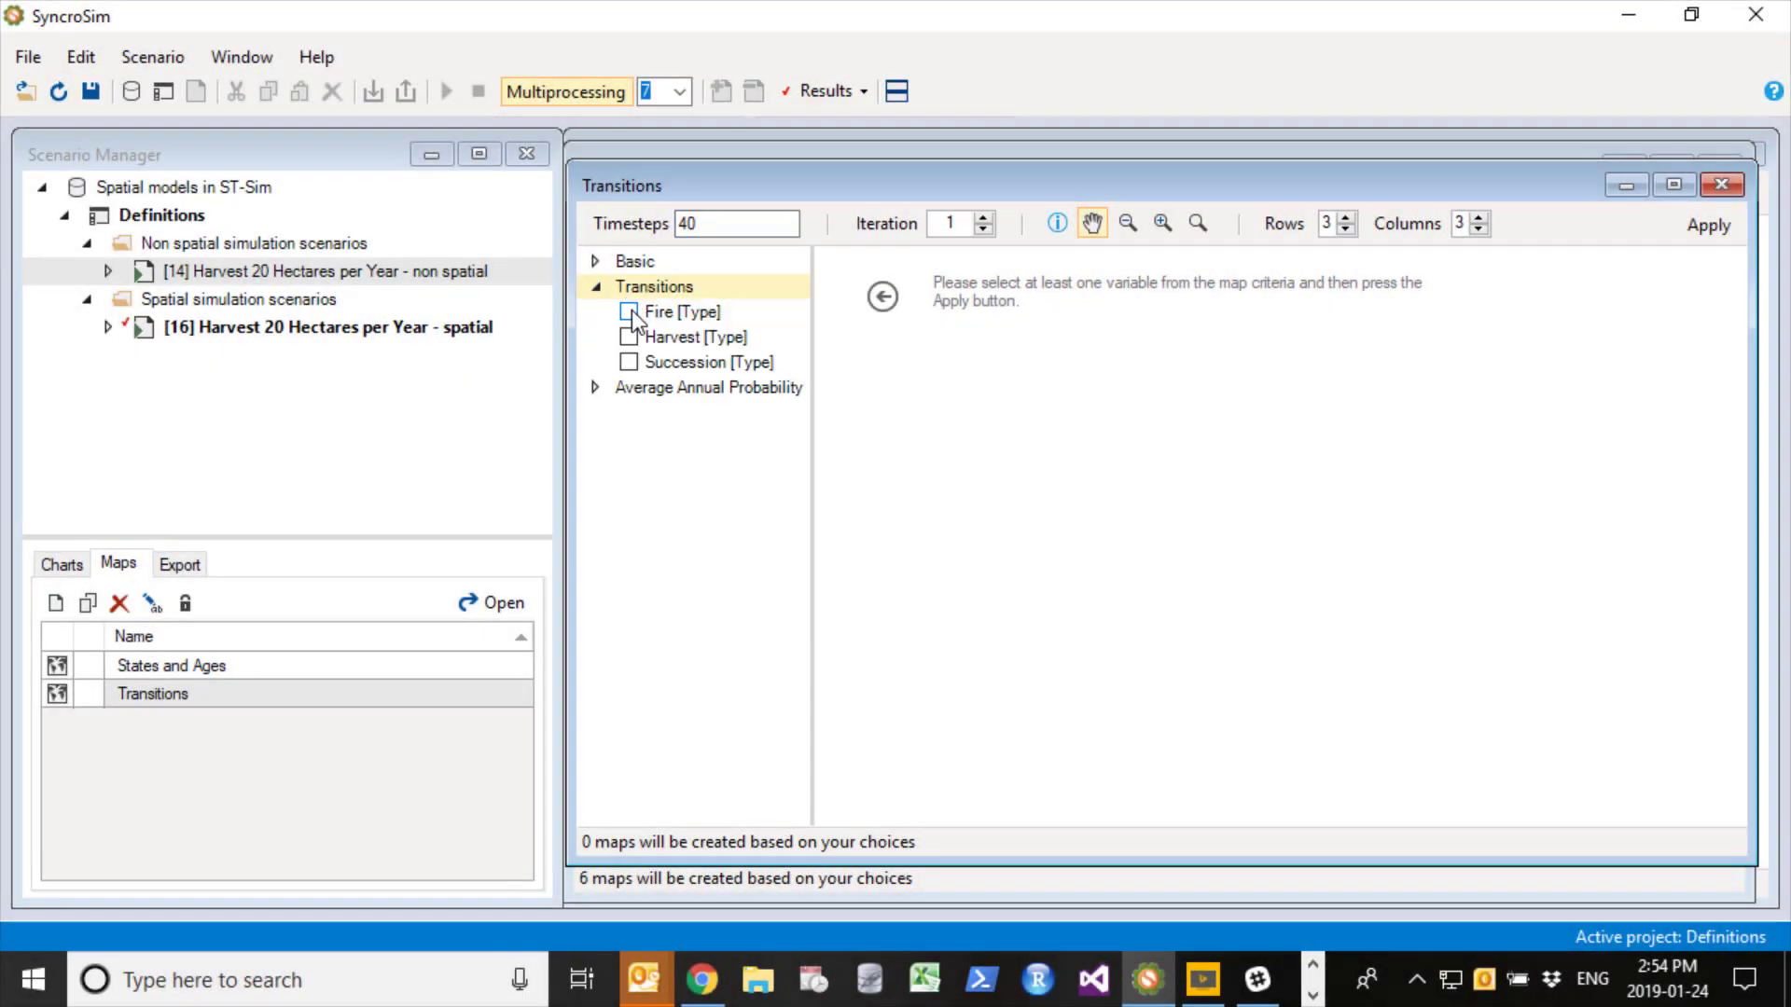
- Display the Fire, Harvest and Succession transitions for timesteps 1, 20 and 40, and switch the map to iteration 2
left_click(629, 310)
left_click(629, 336)
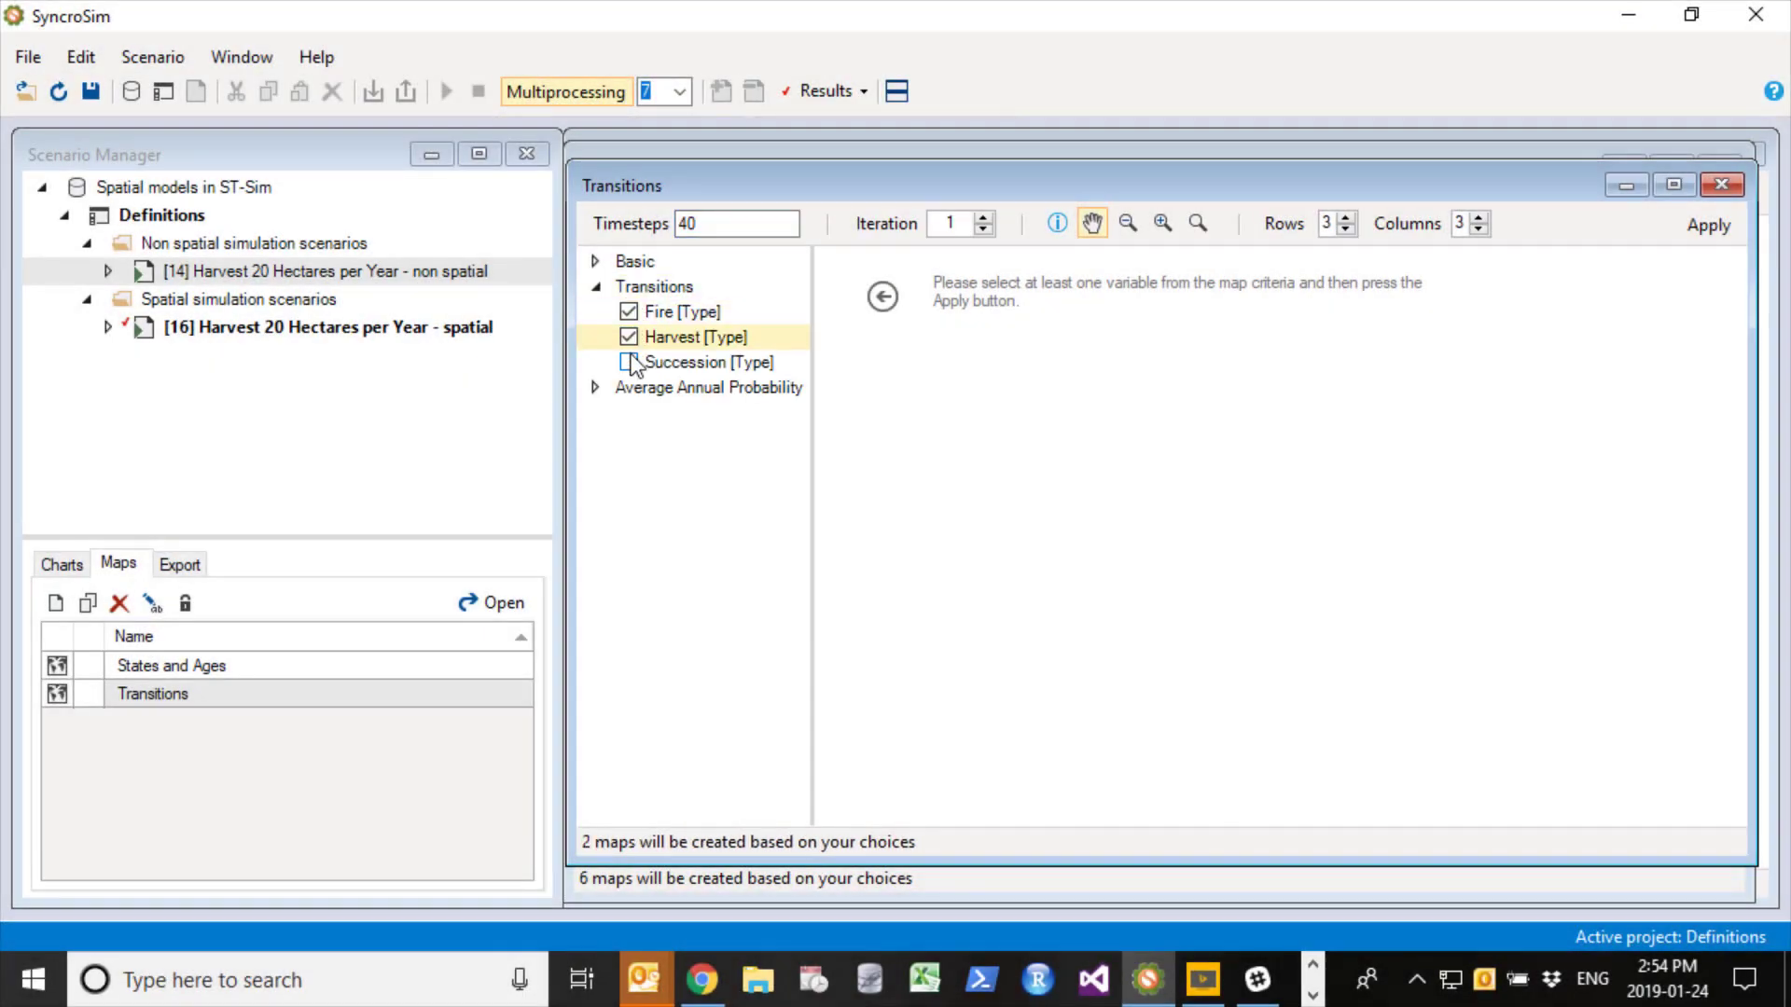
left_click(629, 361)
left_click_drag(744, 223, 533, 220)
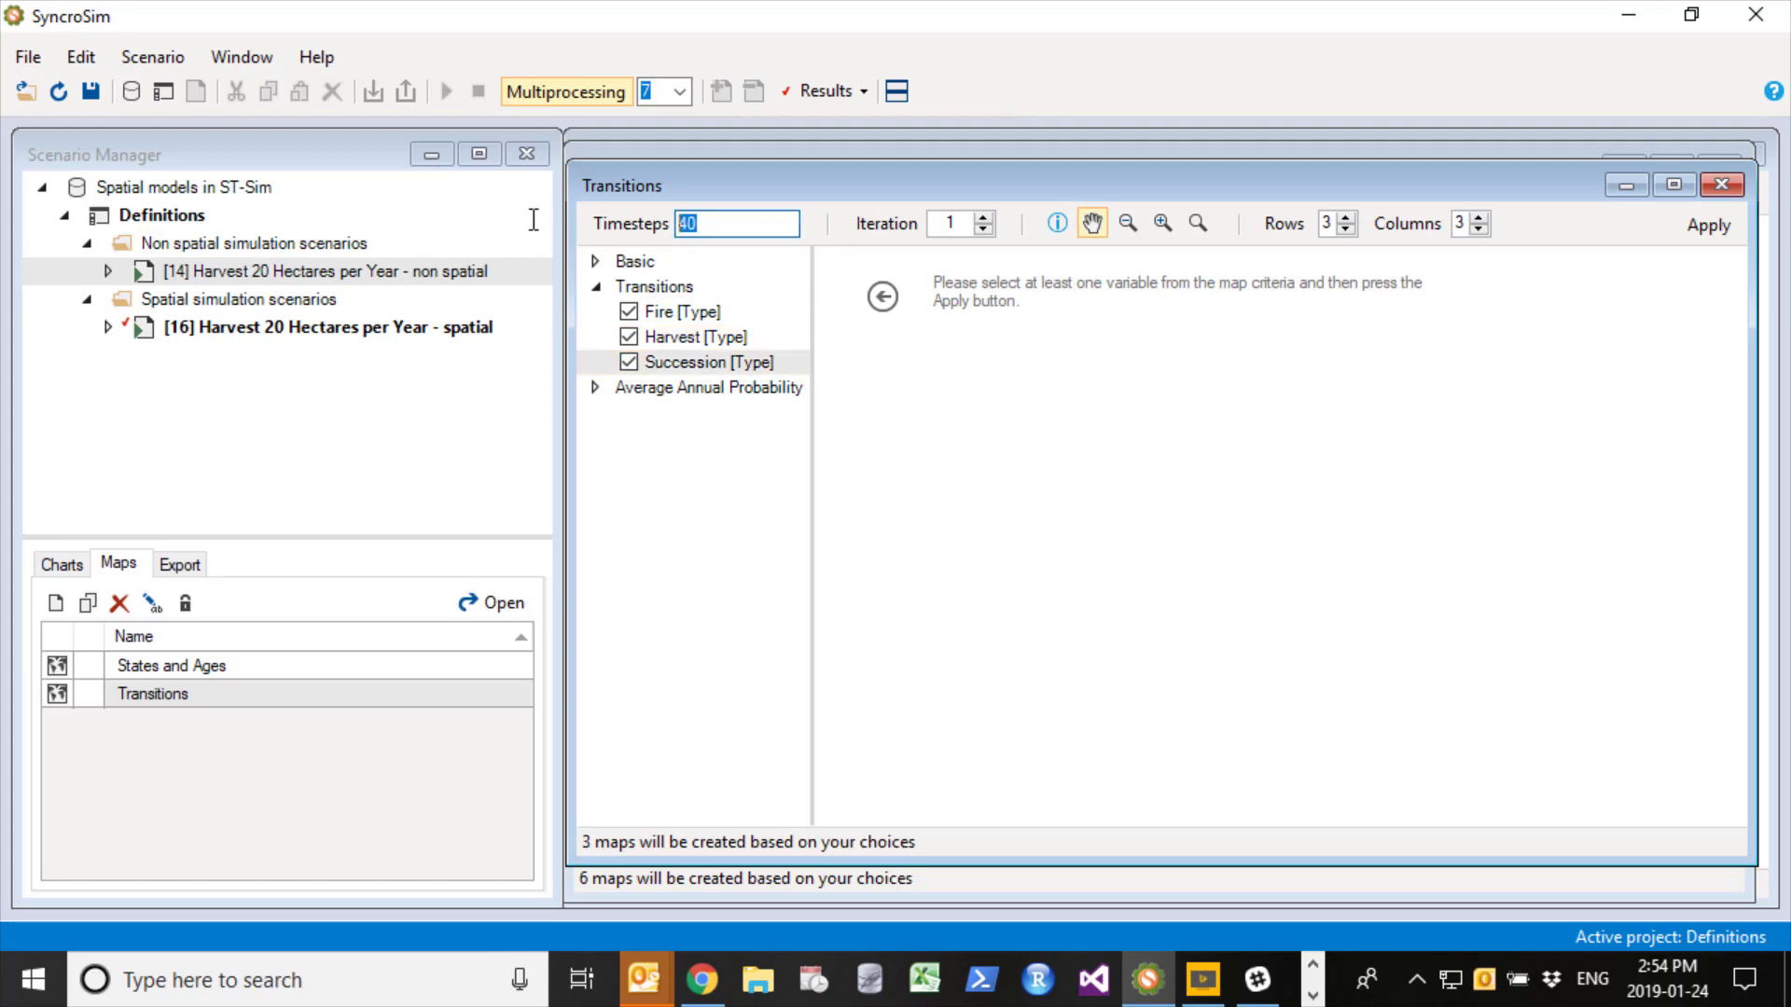
type("1,20, 40")
left_click(1715, 227)
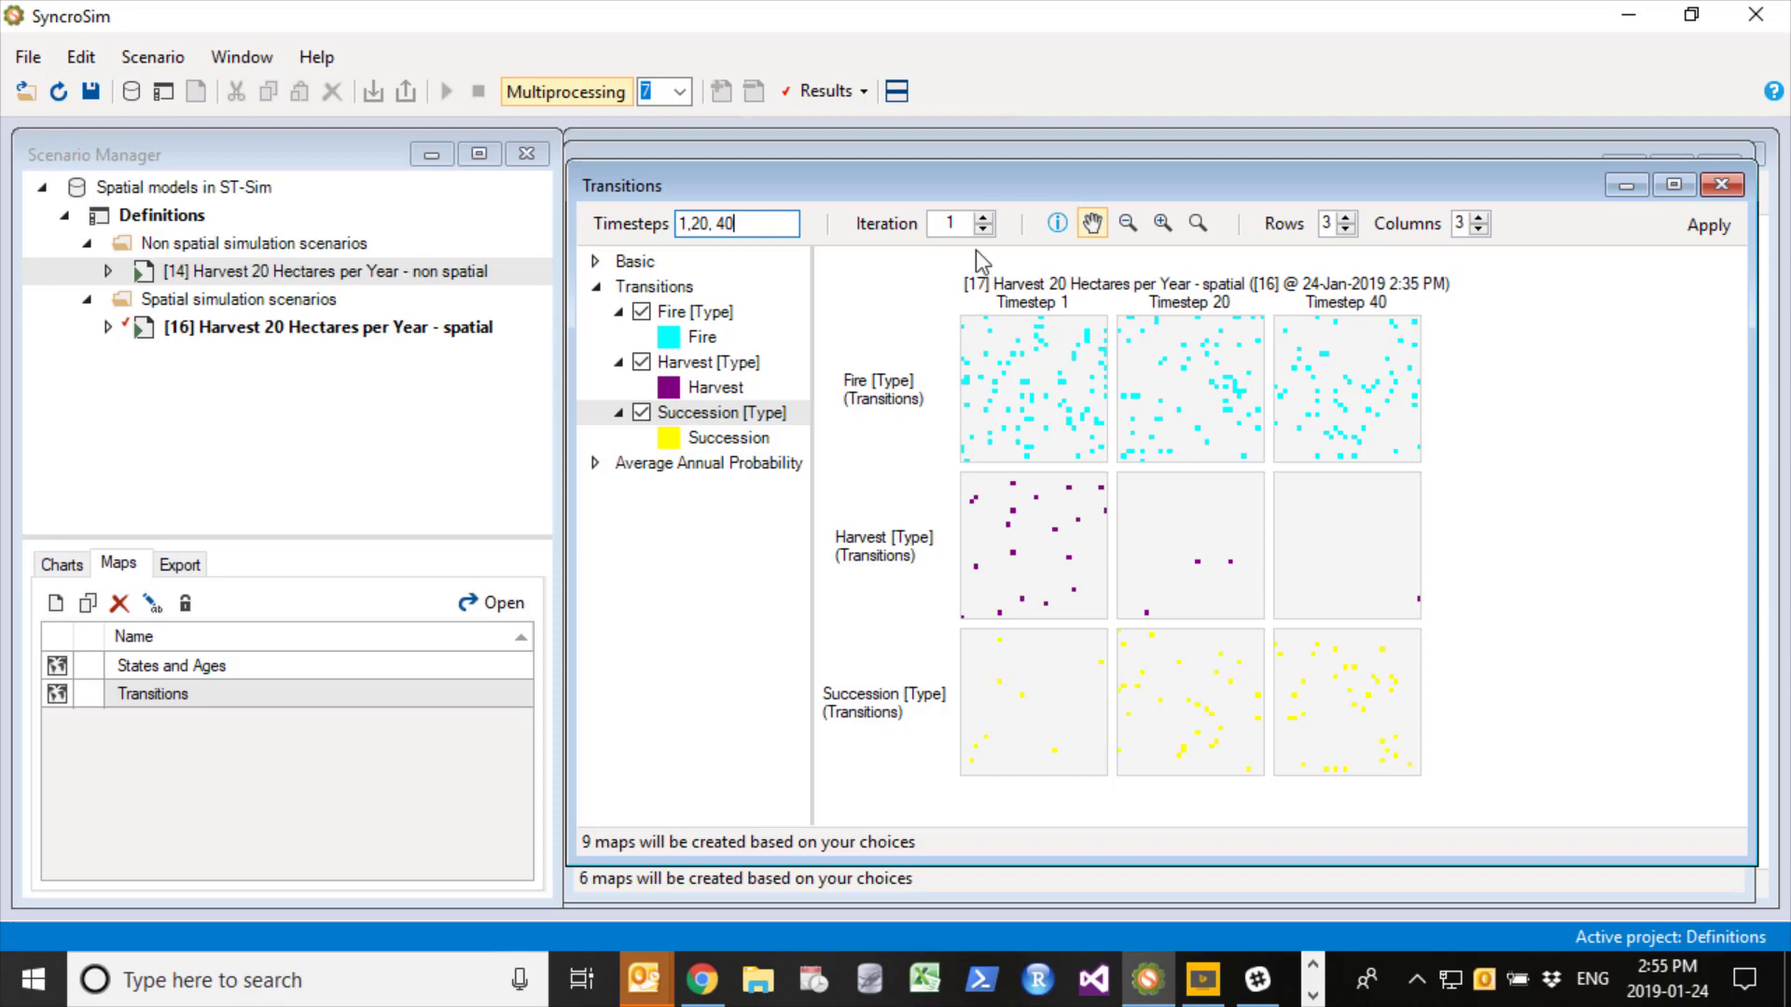
left_click(984, 217)
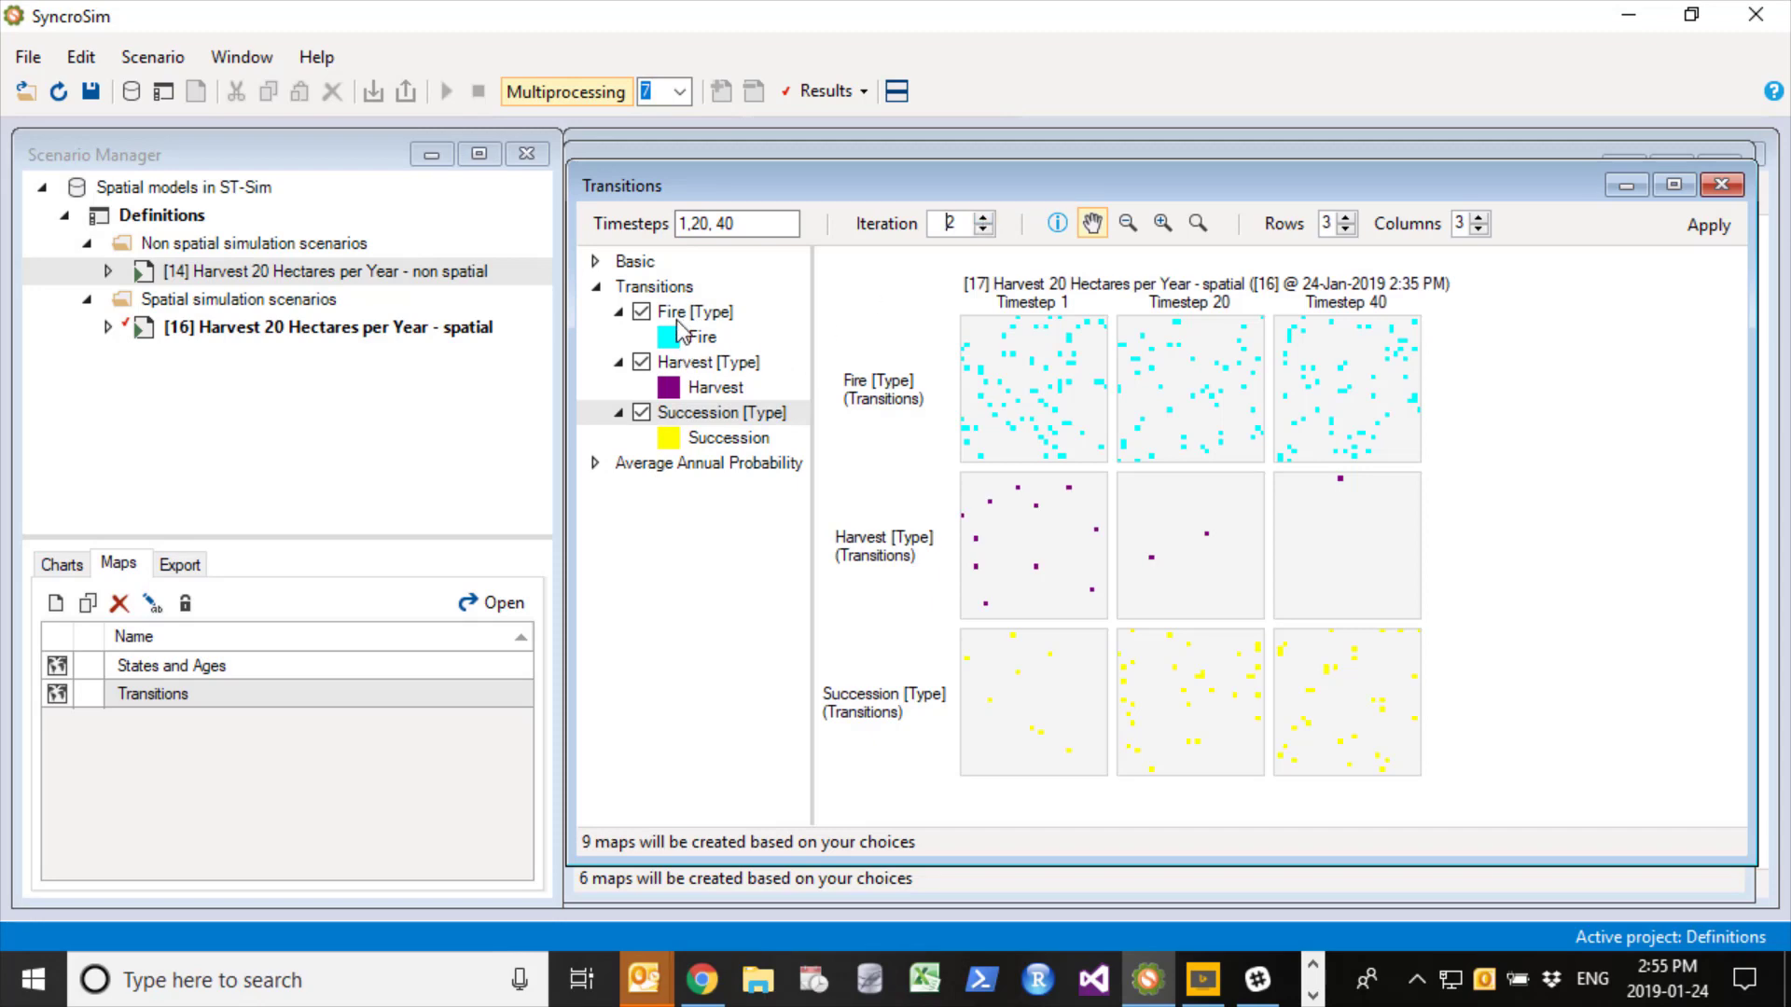
- Set the Fire transition type's legend color to red and apply it to the Transitions map
right_click(676, 331)
left_click(742, 457)
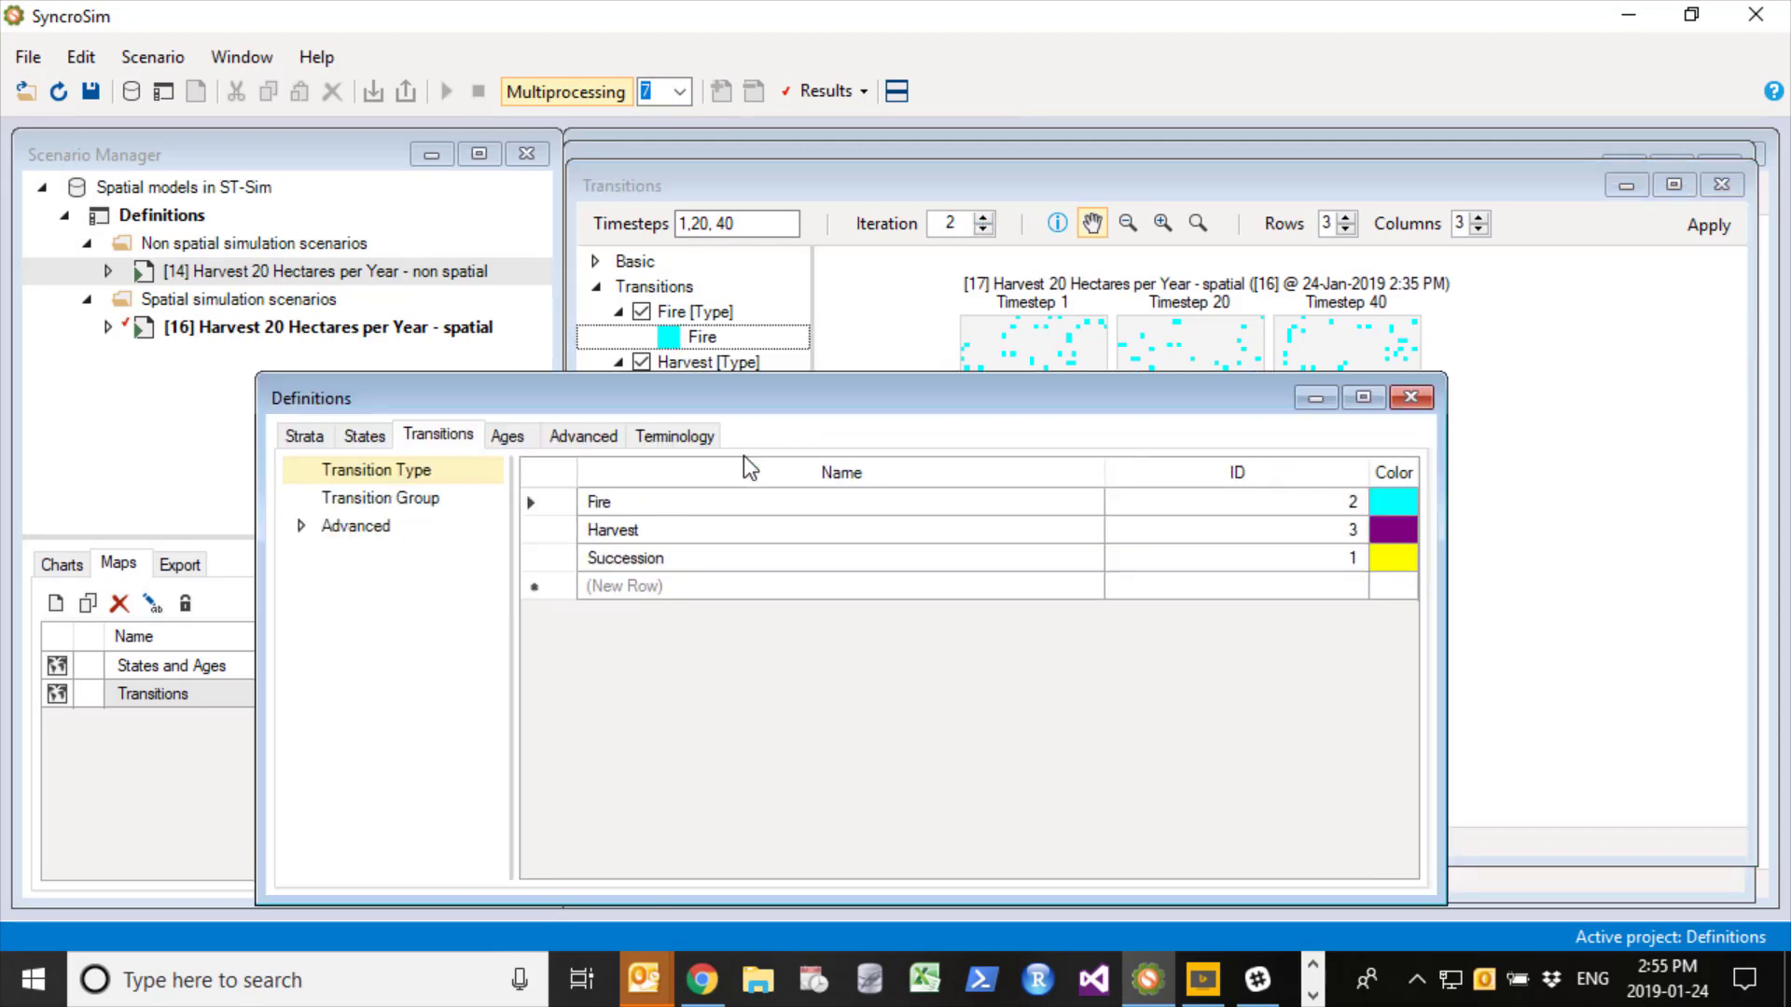
left_click(1389, 501)
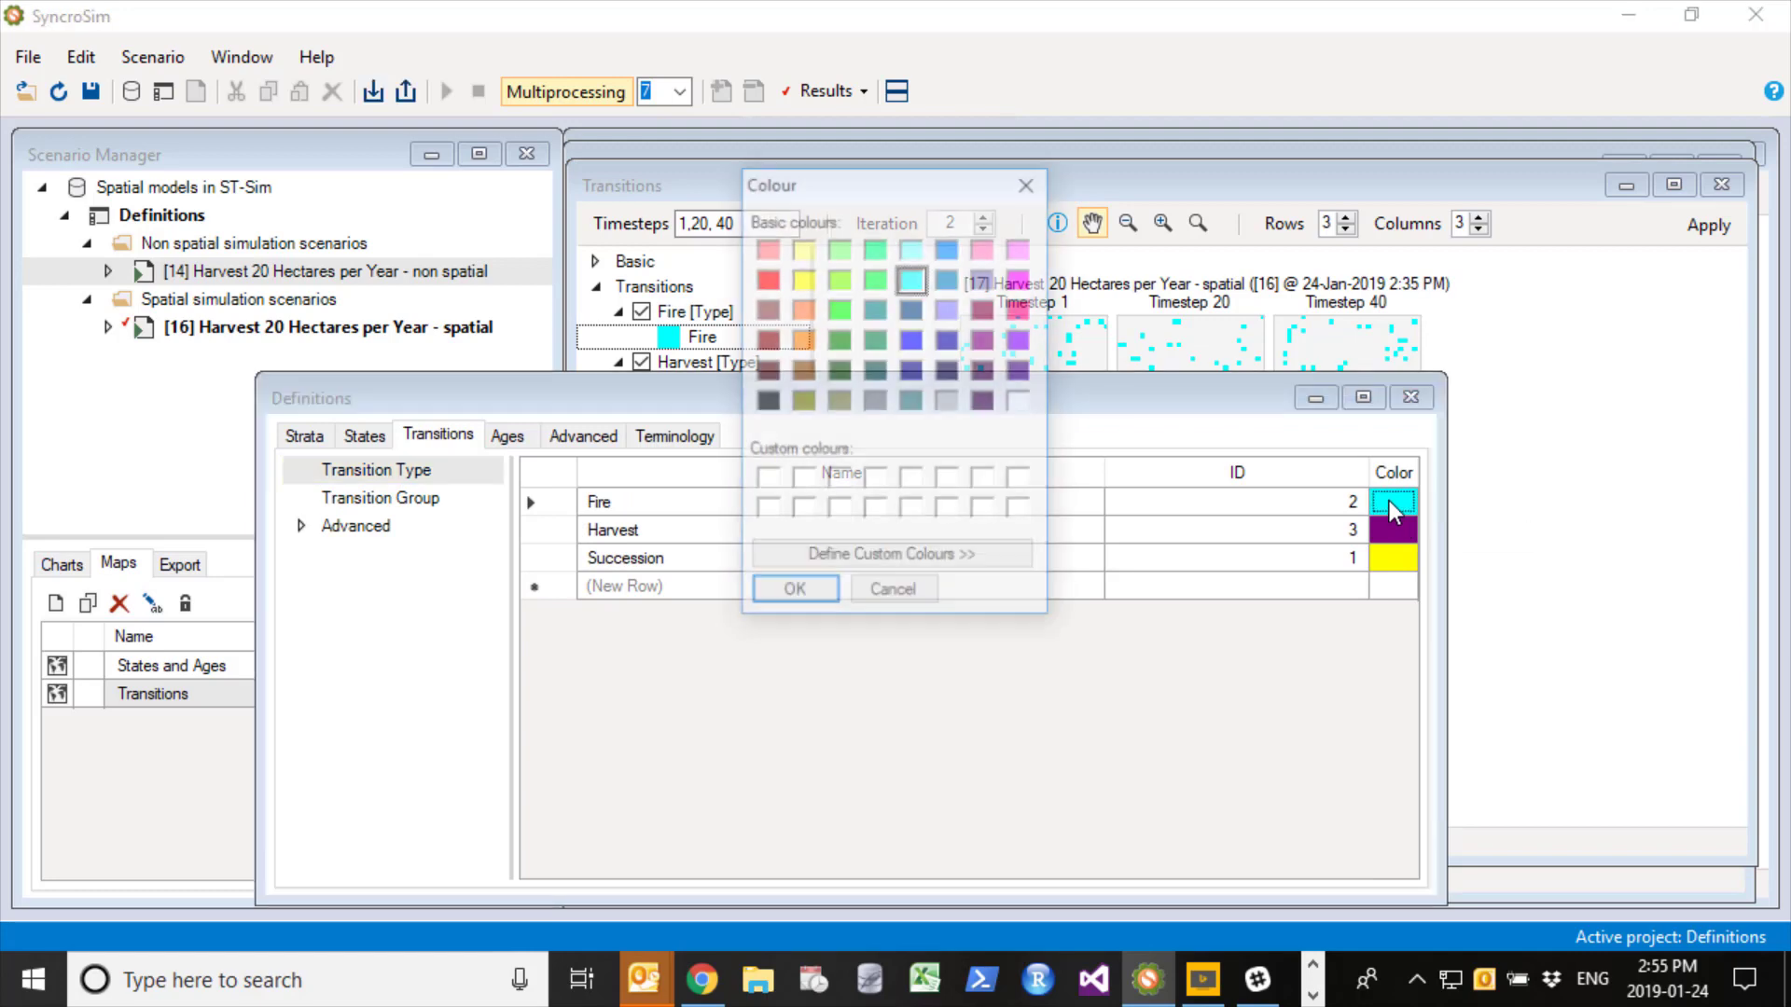
left_click(767, 279)
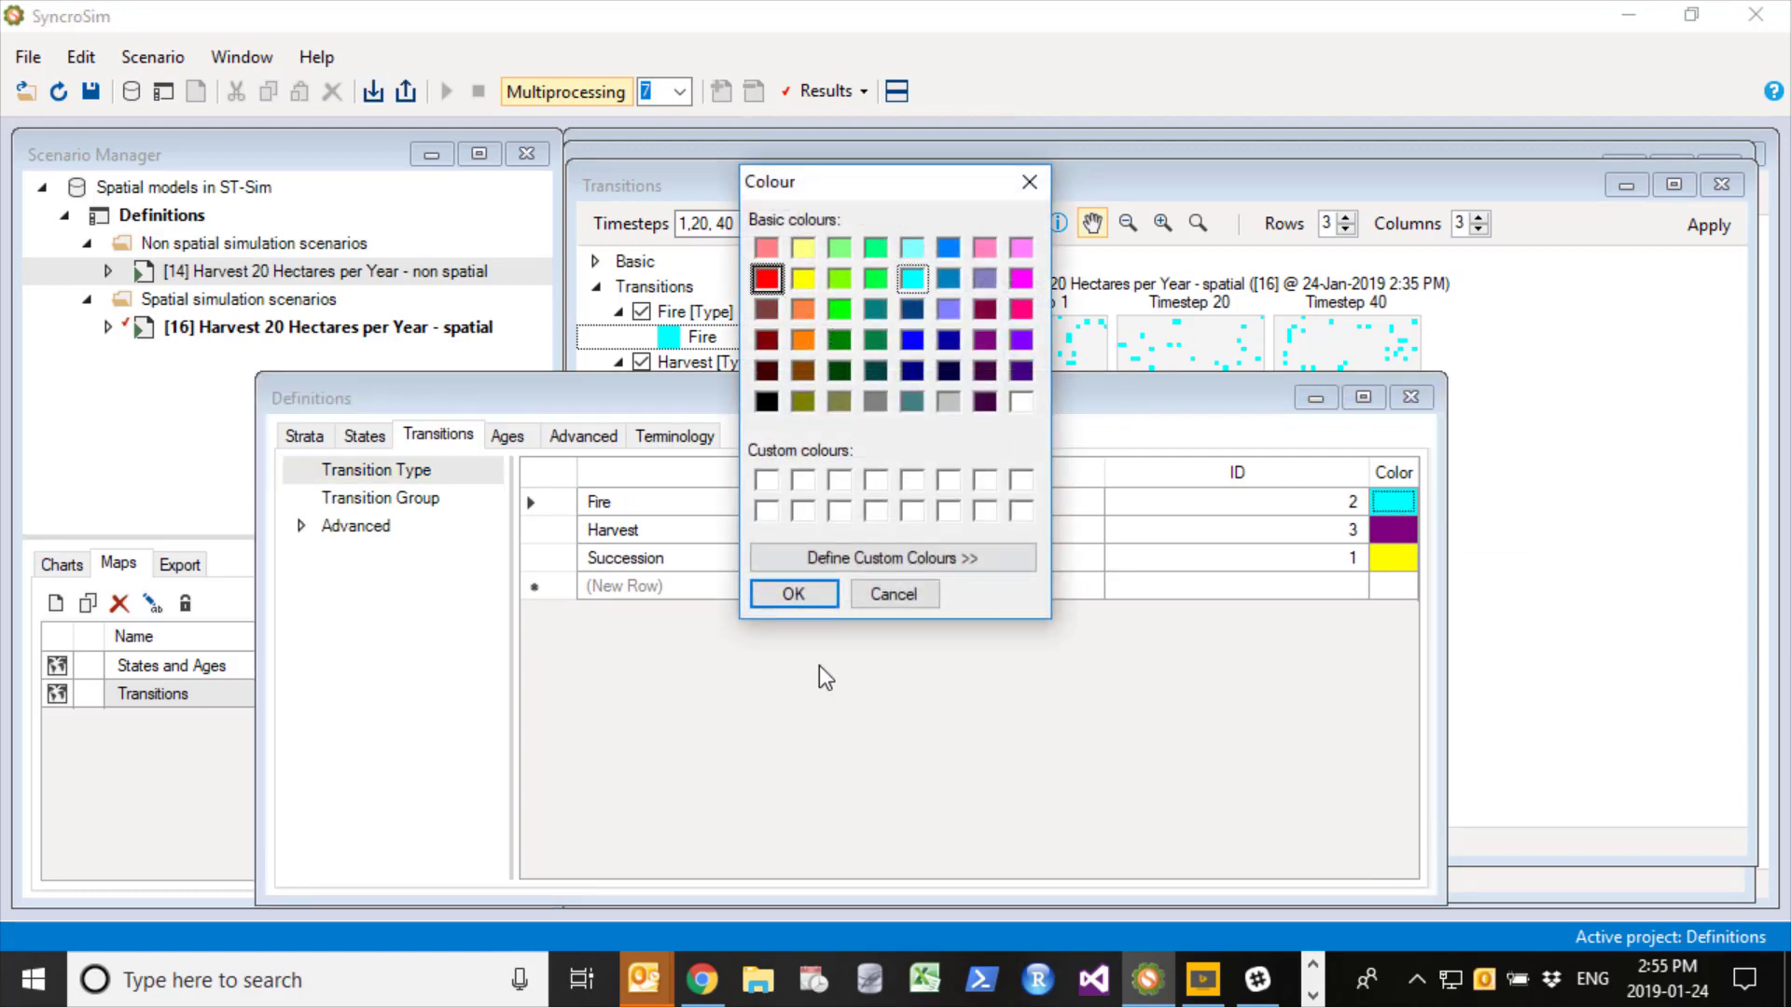
left_click(793, 593)
left_click(1410, 399)
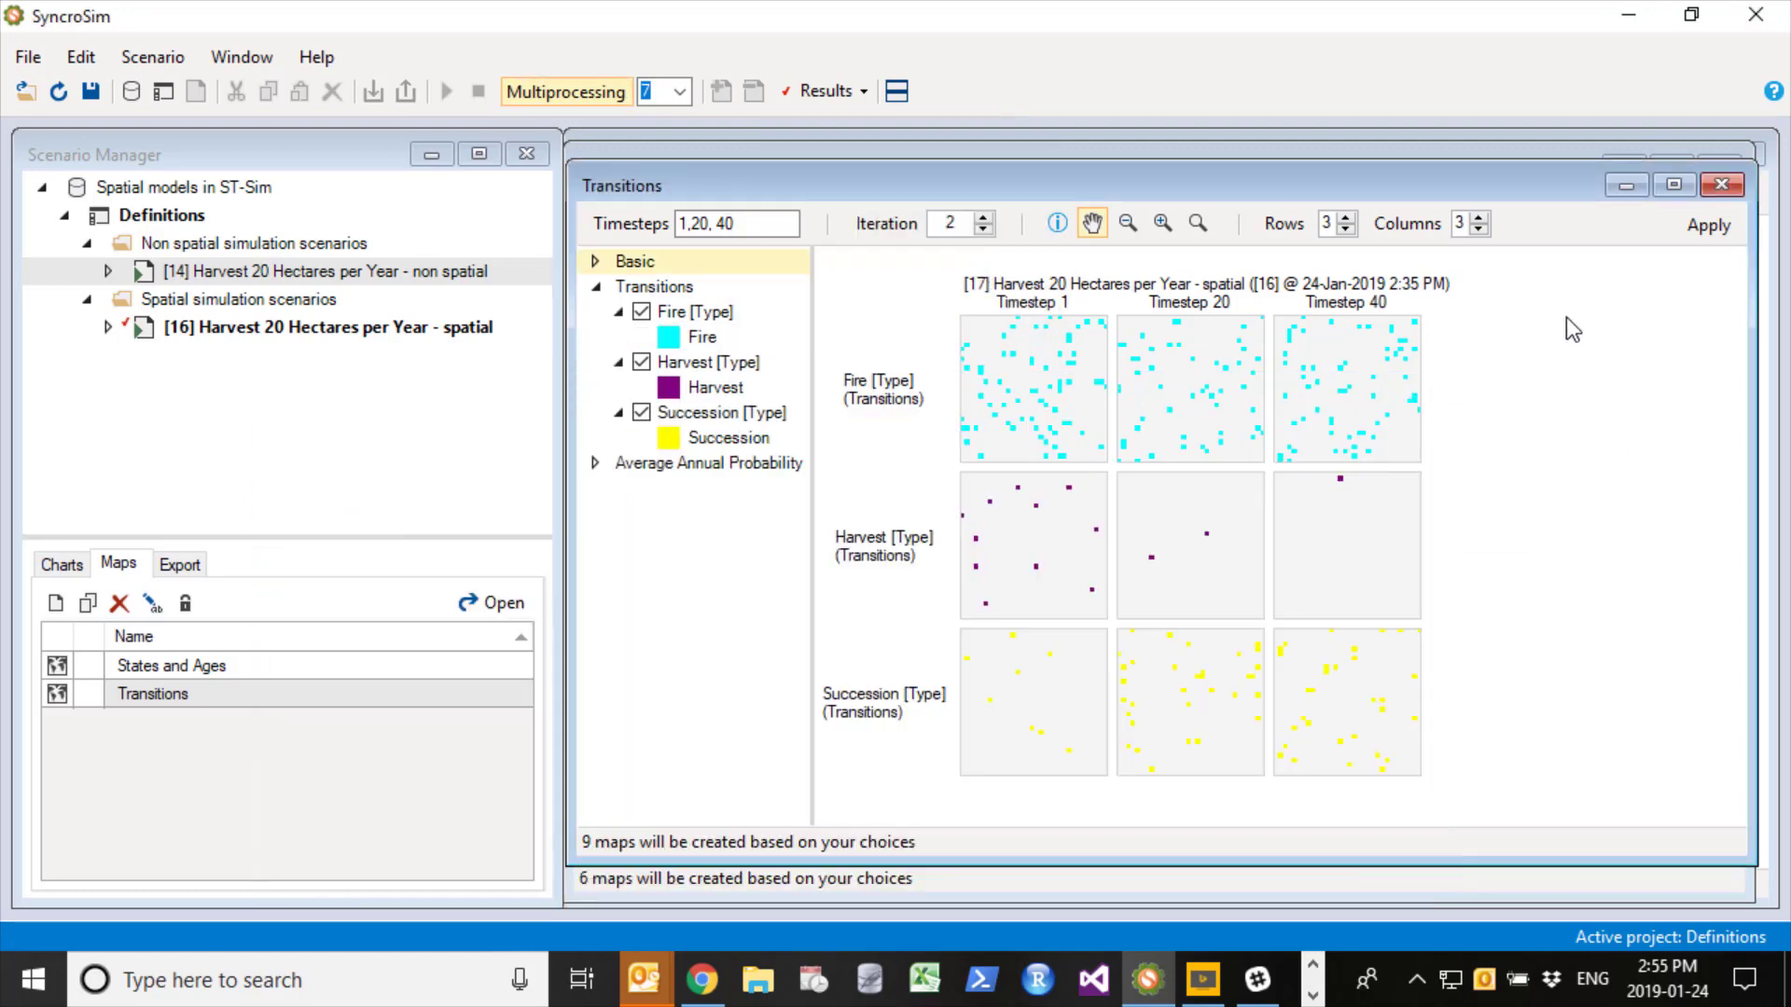
left_click(1707, 225)
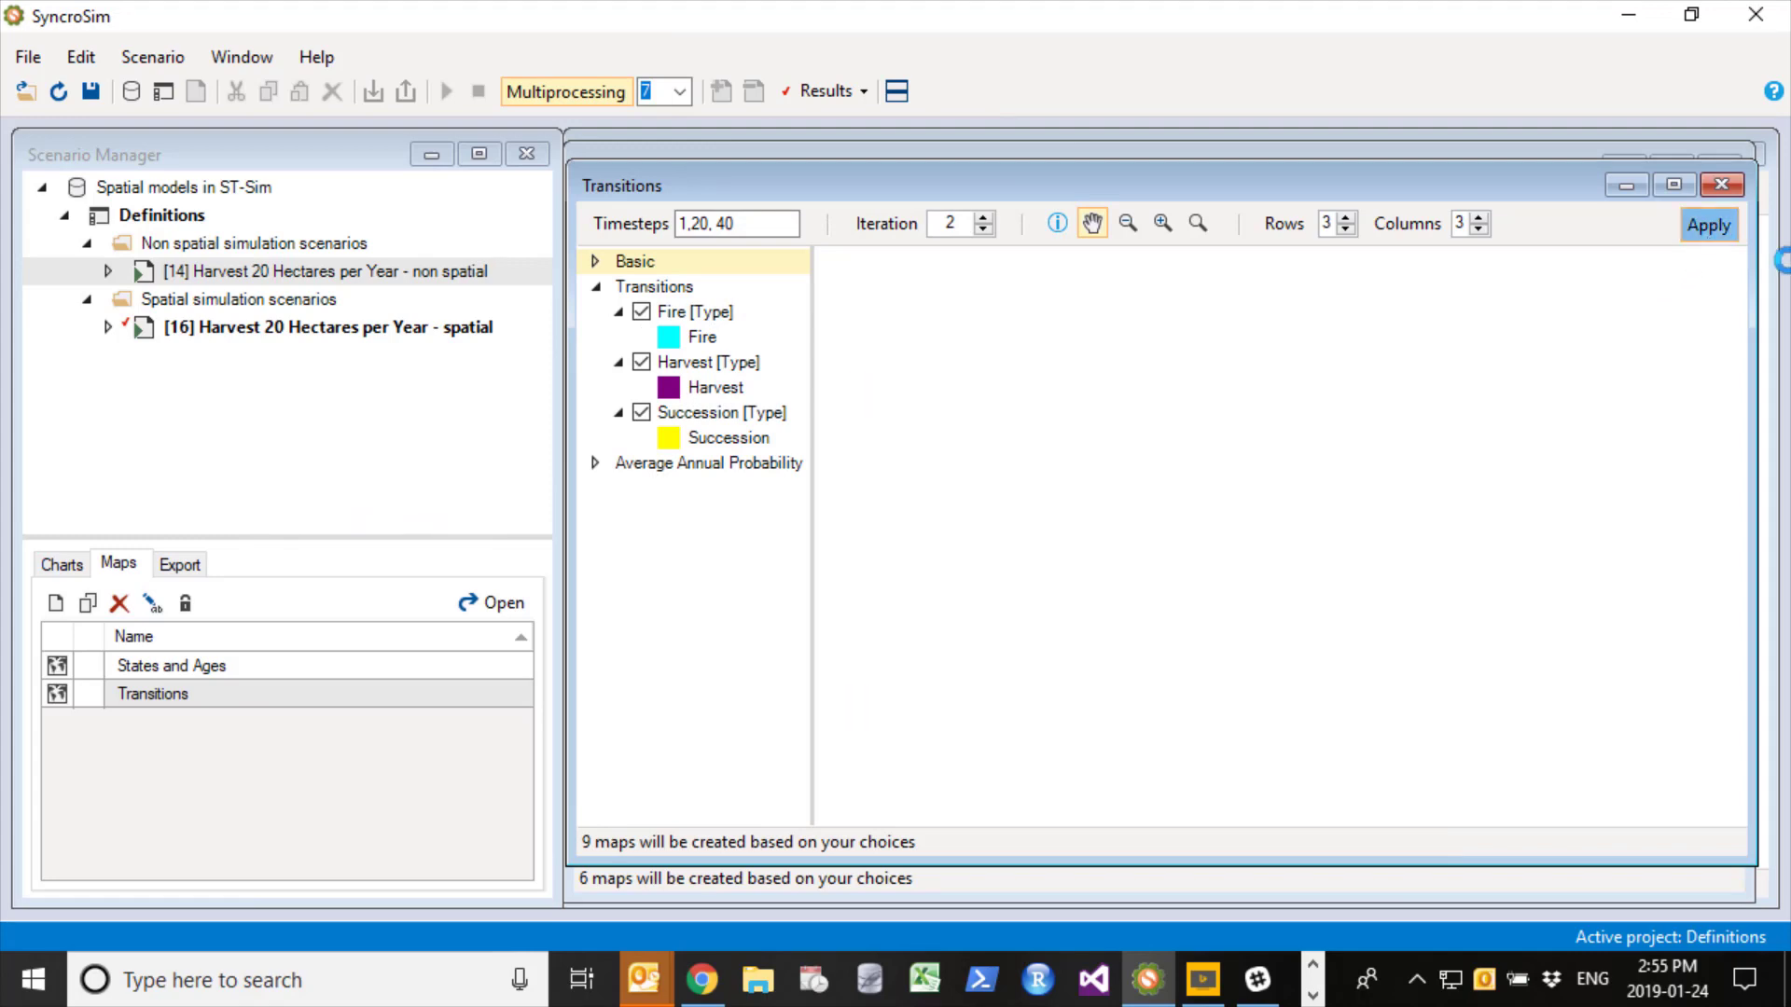